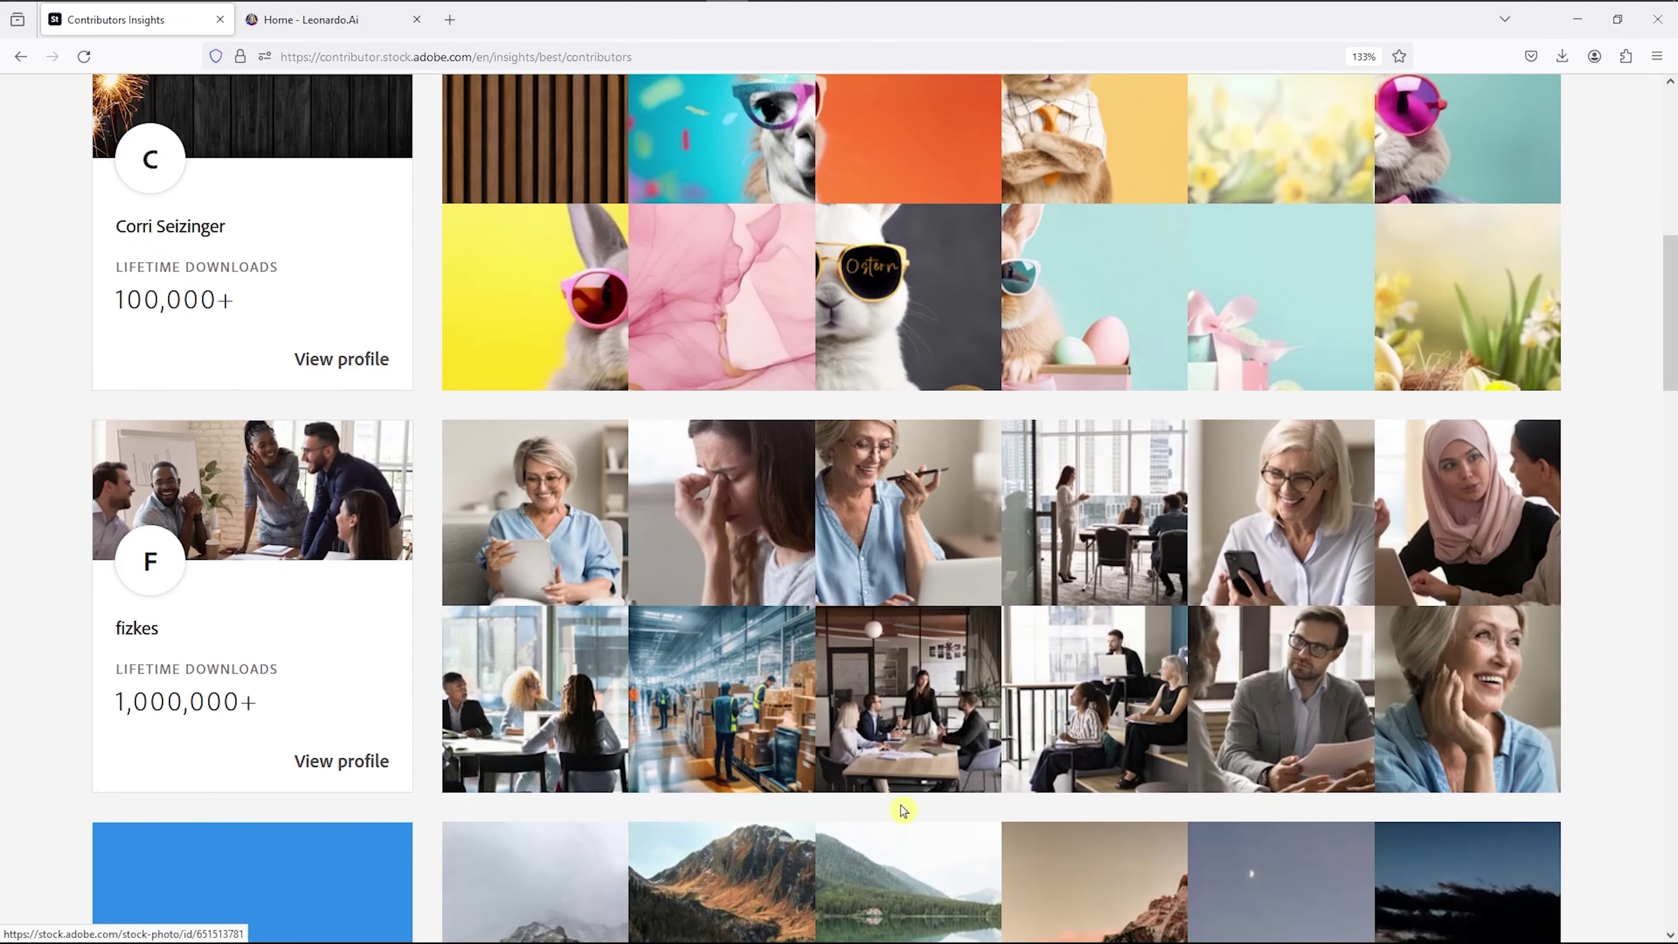
# Browse the recent top-selling photo contributors for Mar 11 - Mar 17 and examine their best-selling photos
pyautogui.scroll(6, 903, 813)
pyautogui.scroll(10, 902, 813)
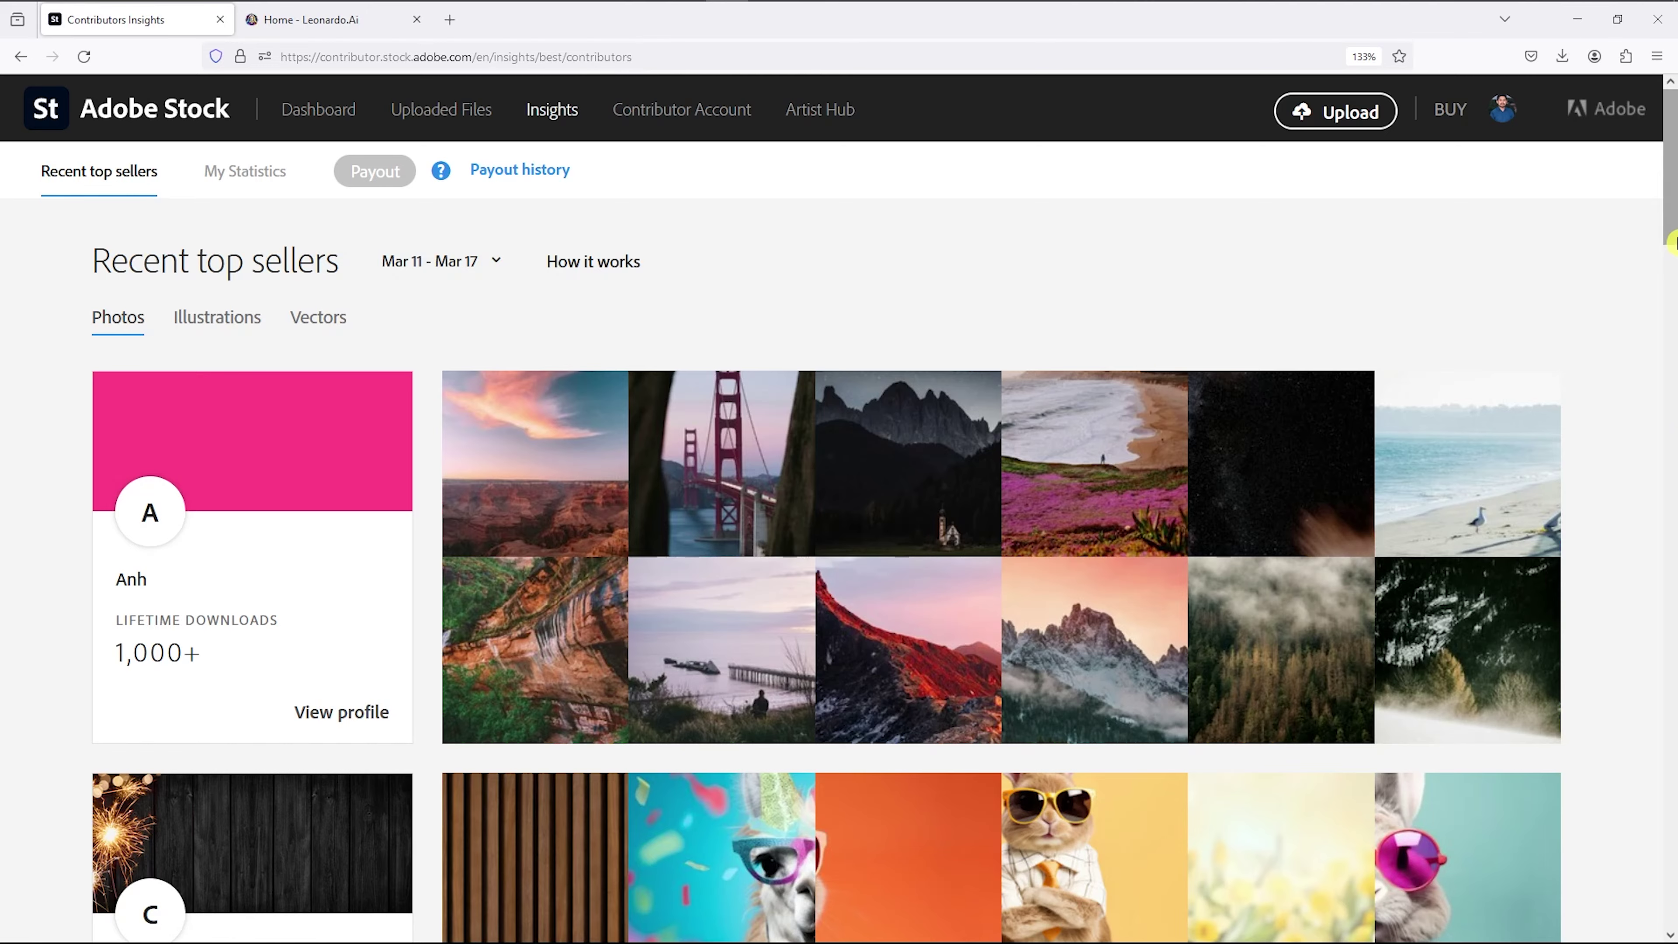
pyautogui.scroll(-2, 1673, 291)
pyautogui.scroll(-7, 1673, 291)
pyautogui.moveTo(1673, 370); pyautogui.dragTo(1673, 208)
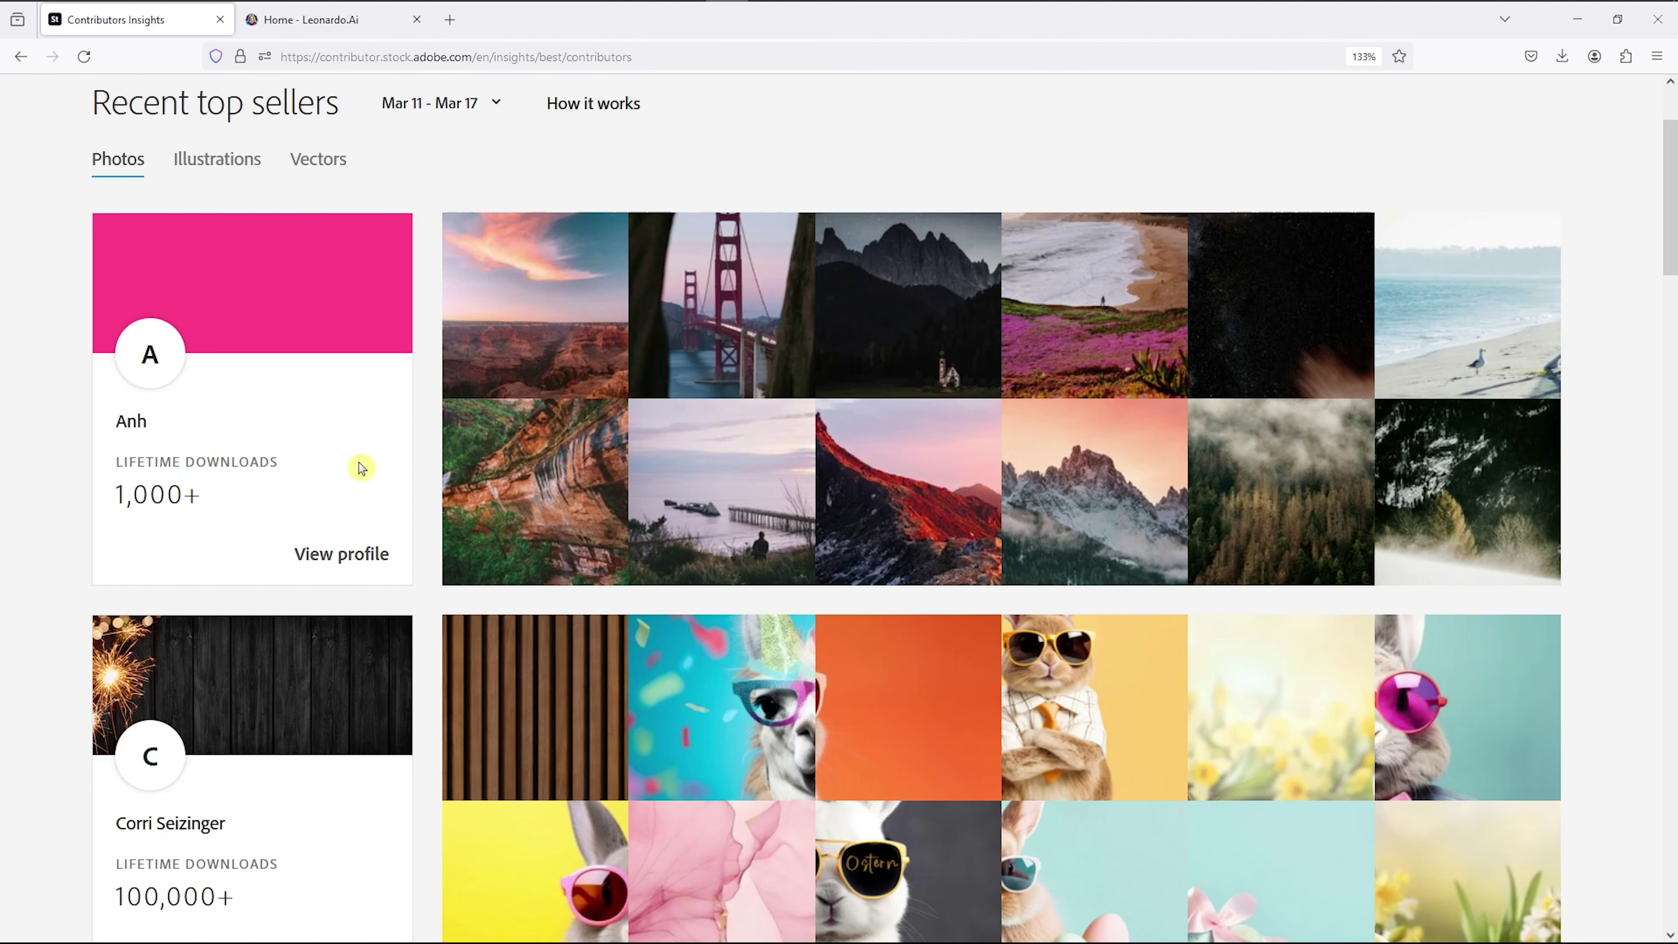
pyautogui.scroll(-6, 793, 420)
pyautogui.scroll(2, 793, 420)
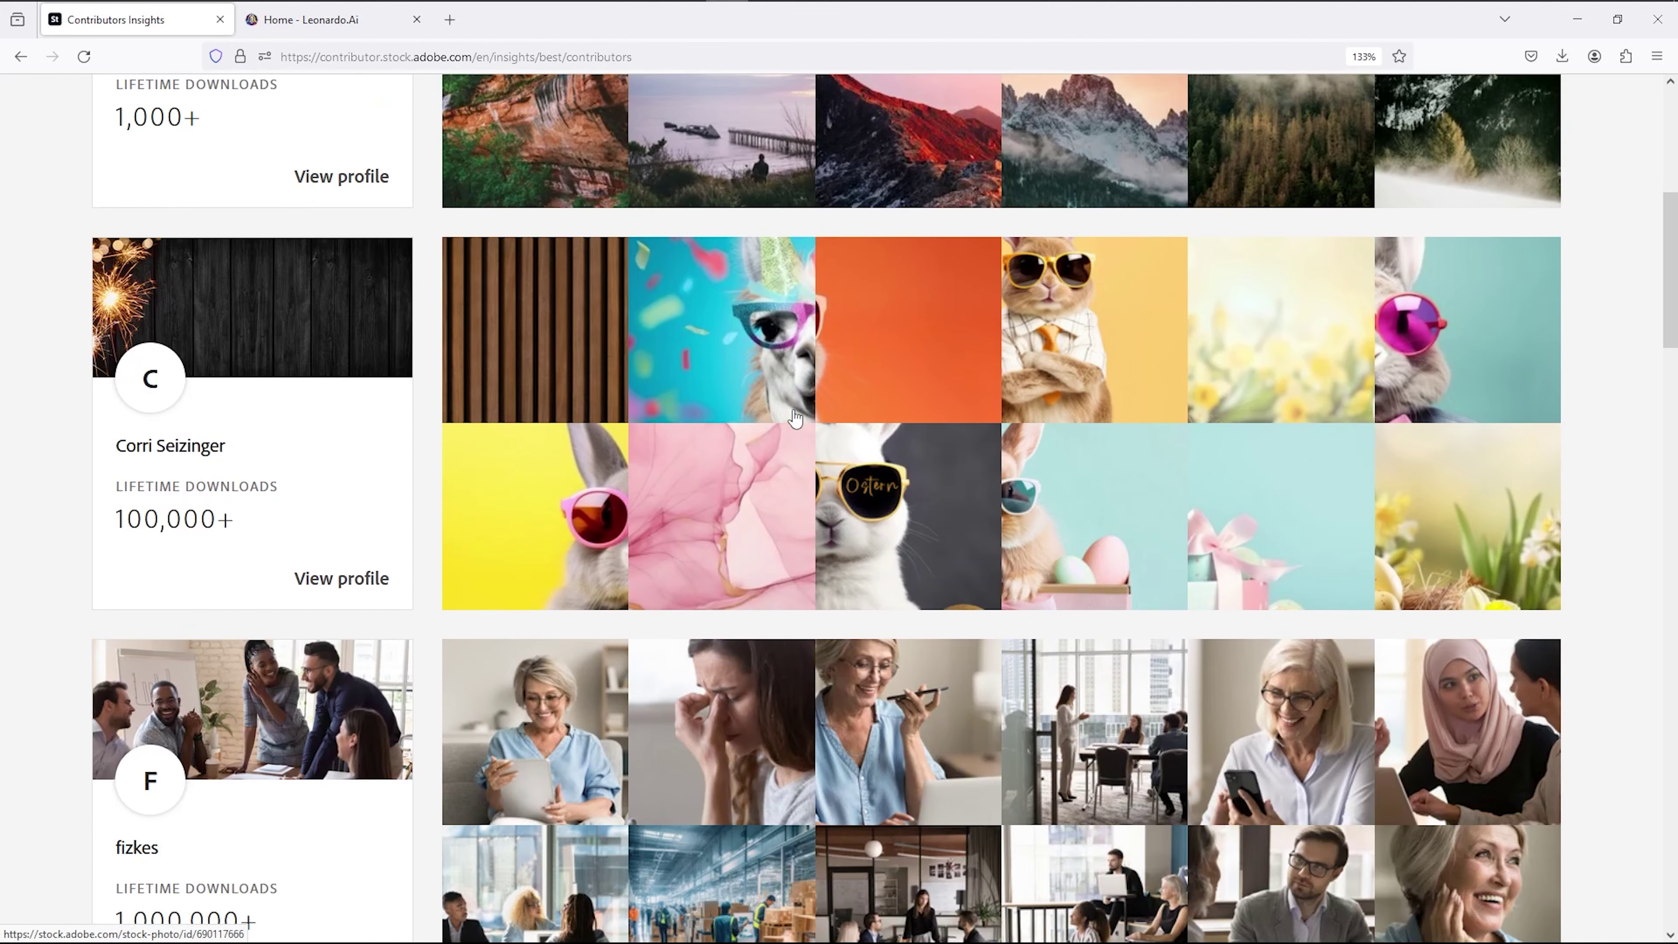
pyautogui.scroll(-5, 1003, 618)
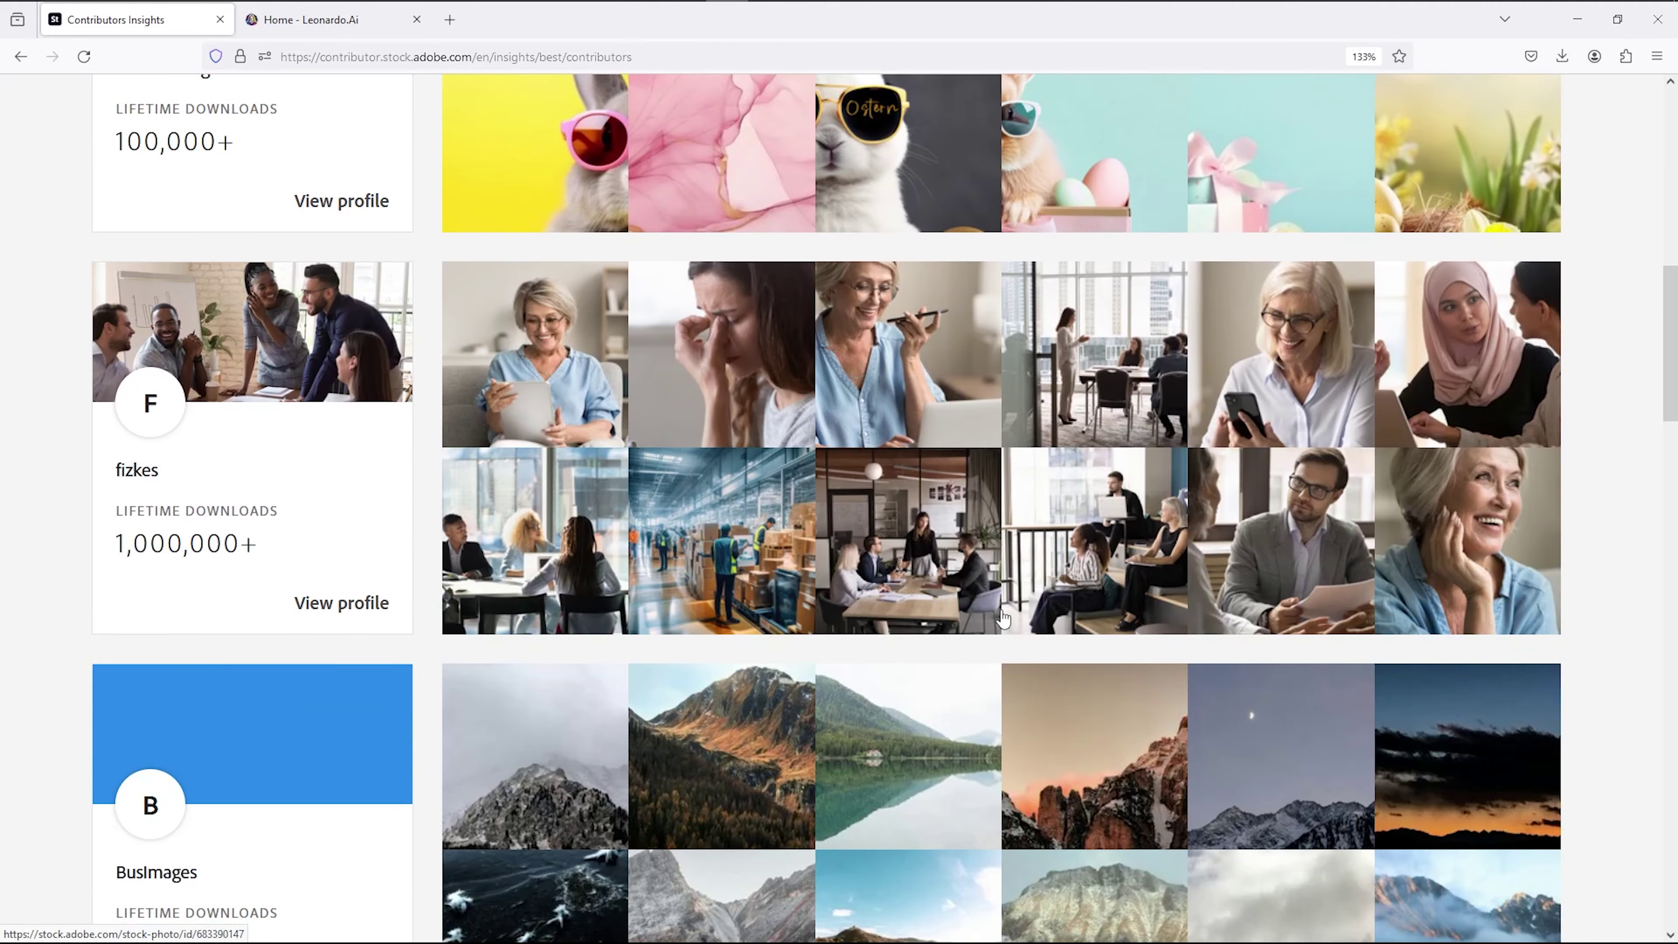
pyautogui.scroll(-5, 1029, 509)
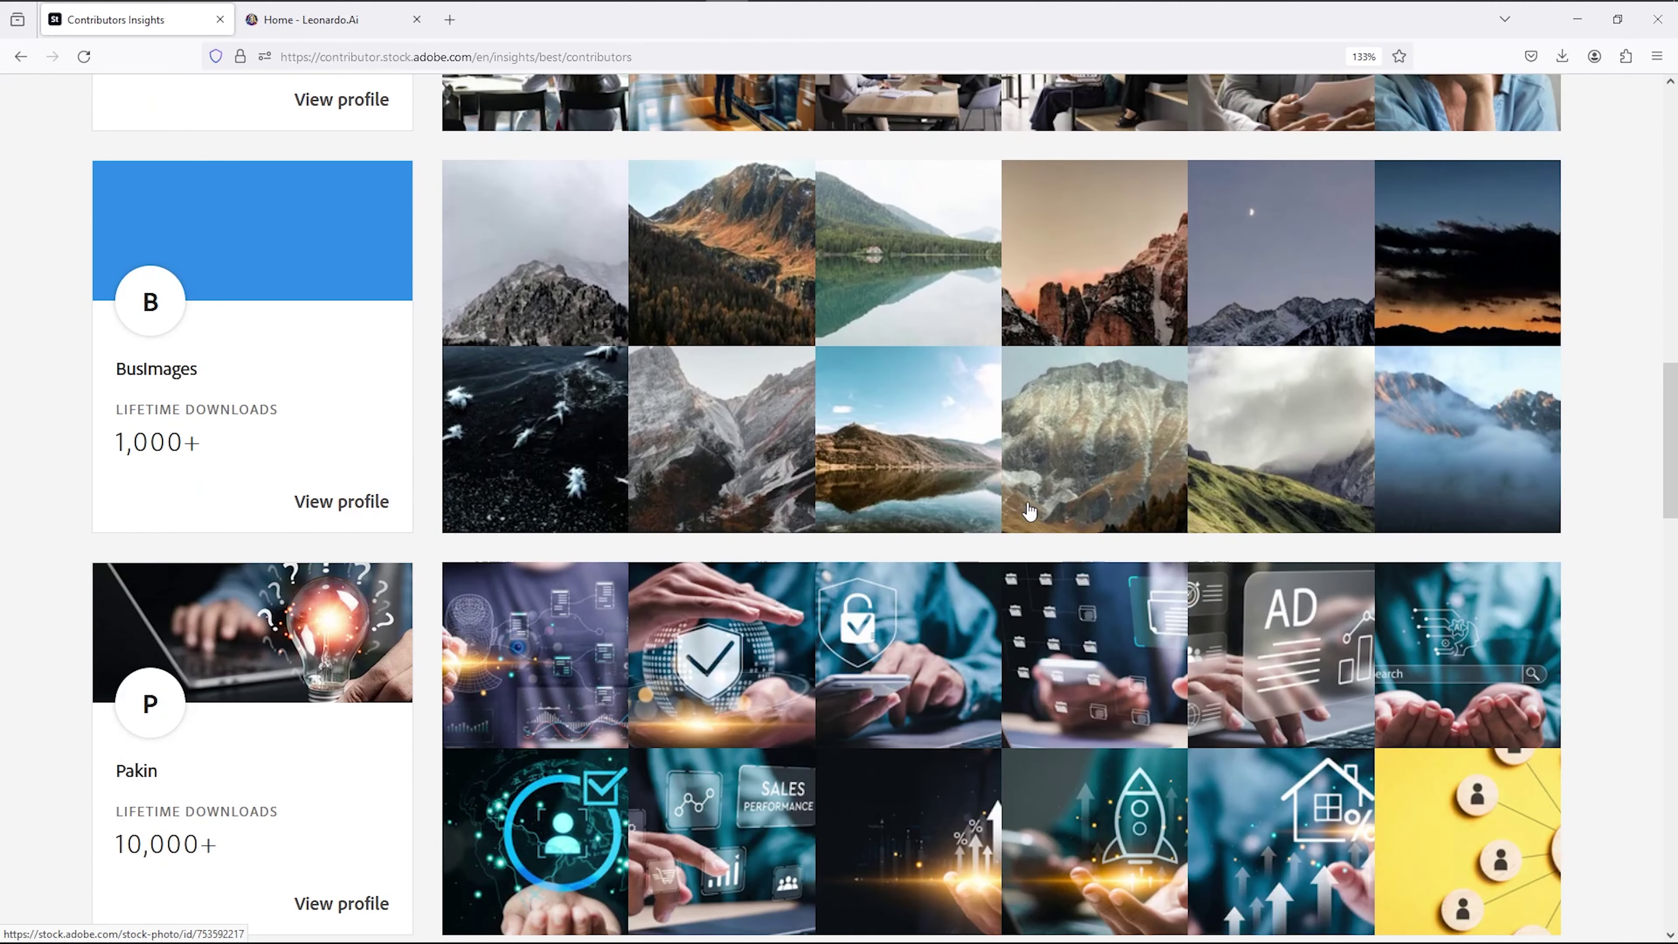
pyautogui.click(1672, 852)
pyautogui.moveTo(1672, 852); pyautogui.dragTo(1673, 184)
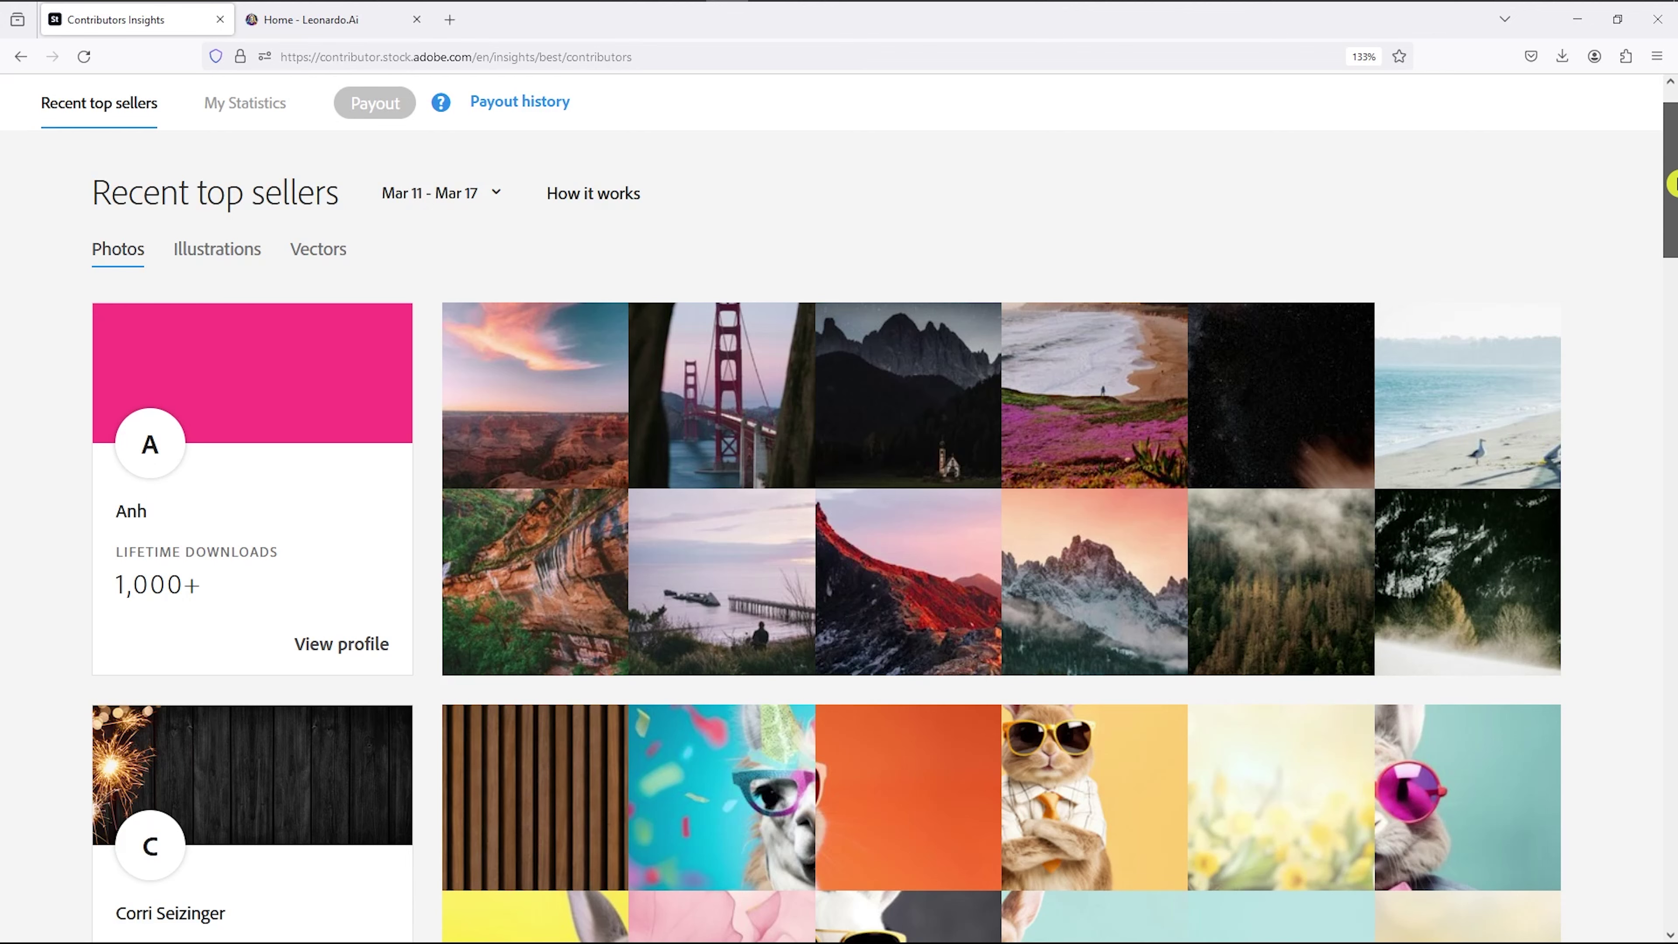
pyautogui.moveTo(1672, 184); pyautogui.dragTo(1672, 423)
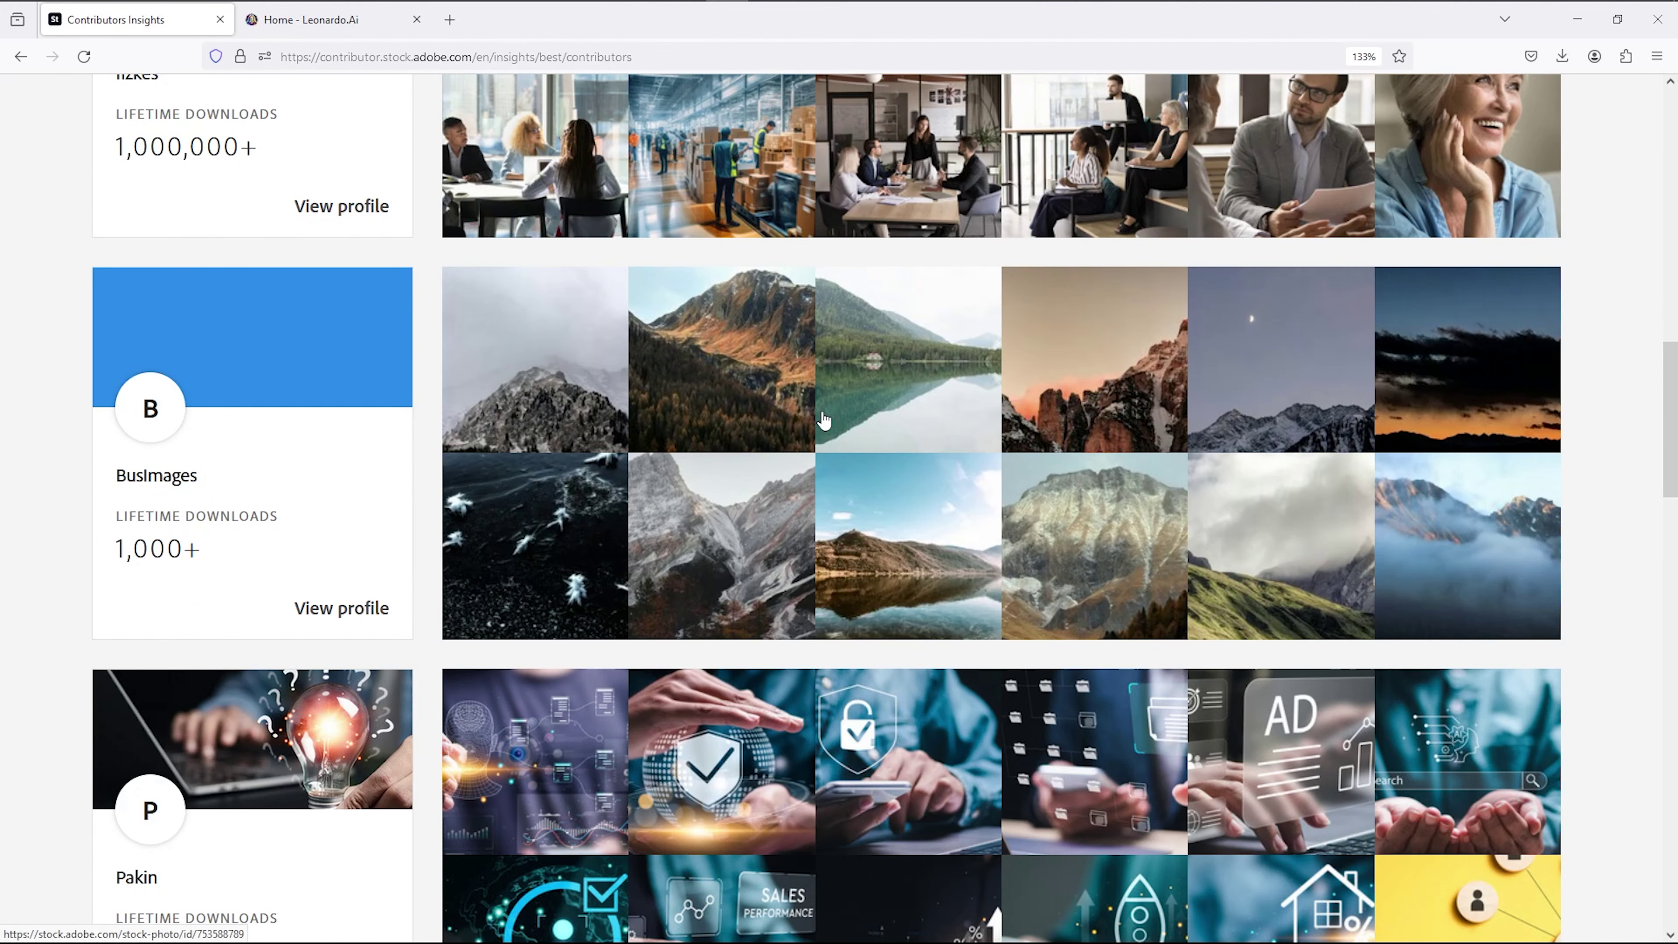
# Open the first photo in the BusImages row, a grey mountain peak under clouds, and copy its title
pyautogui.click(552, 341)
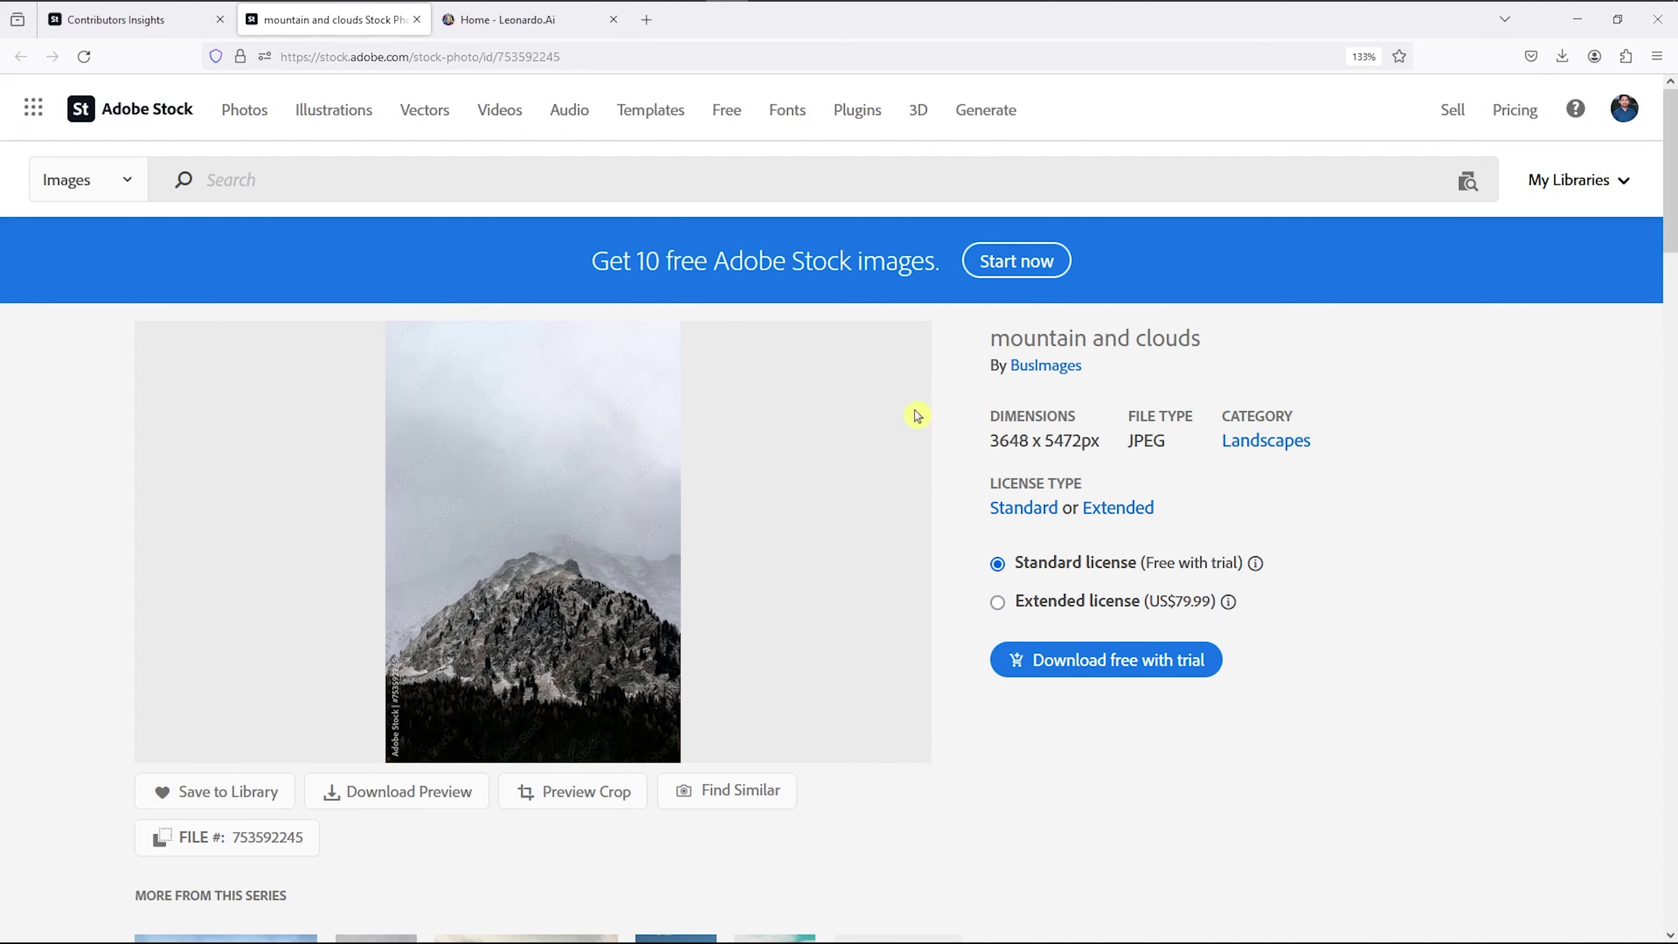
pyautogui.moveTo(1000, 339); pyautogui.dragTo(1206, 344)
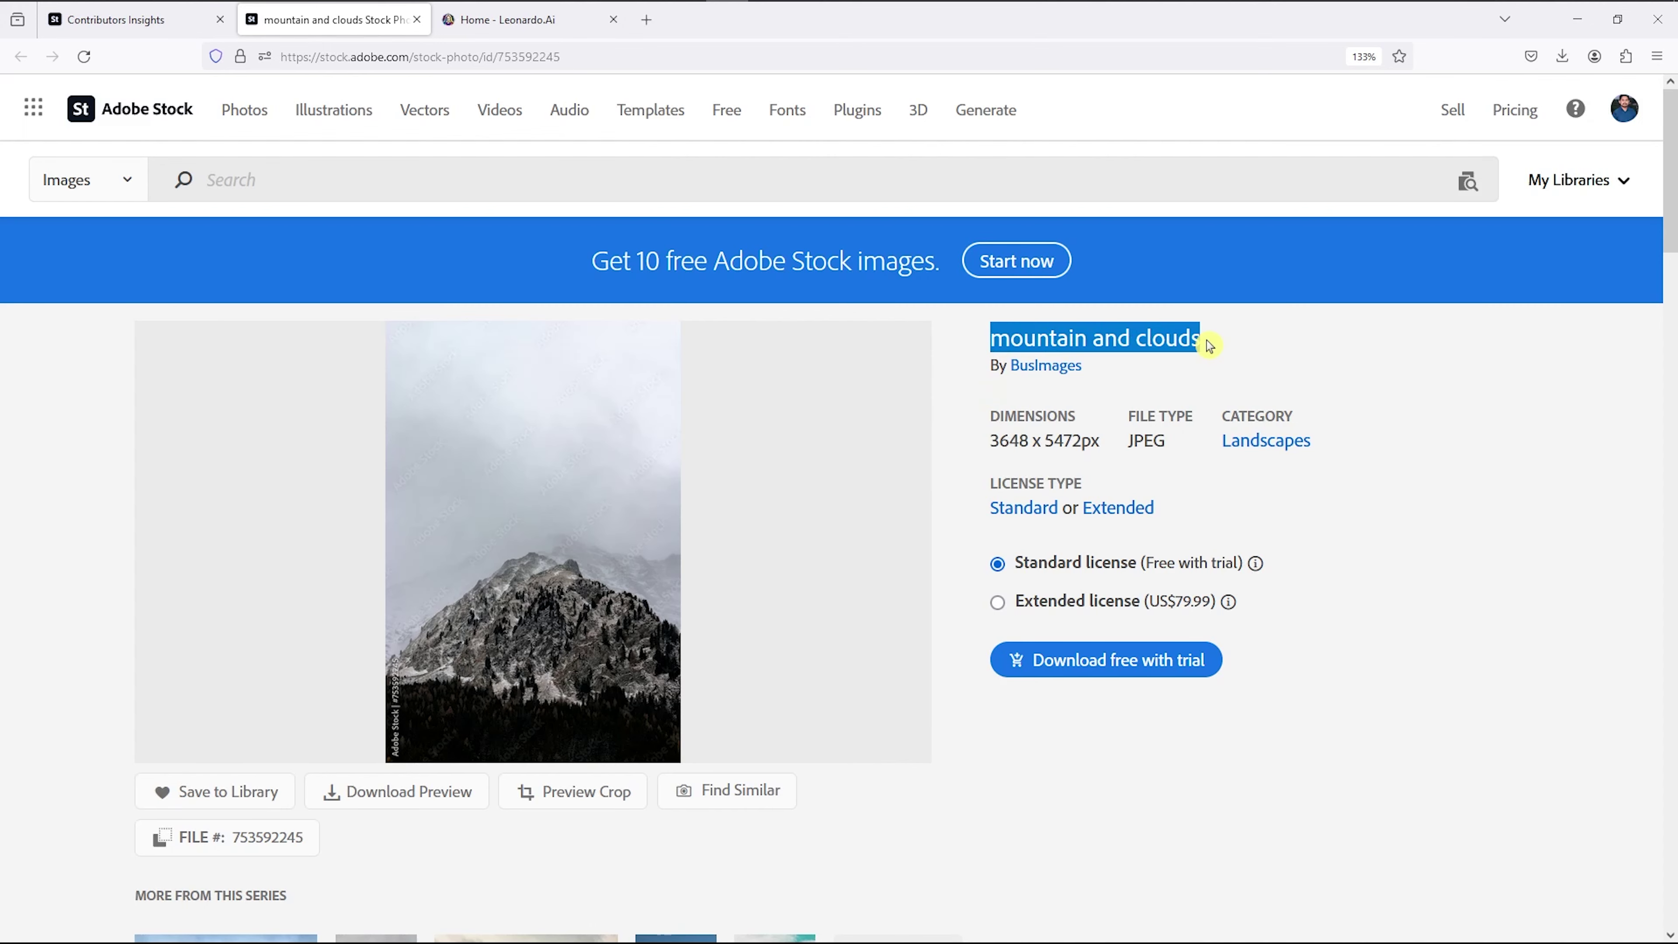
pyautogui.click(1289, 360)
pyautogui.scroll(-6, 1294, 359)
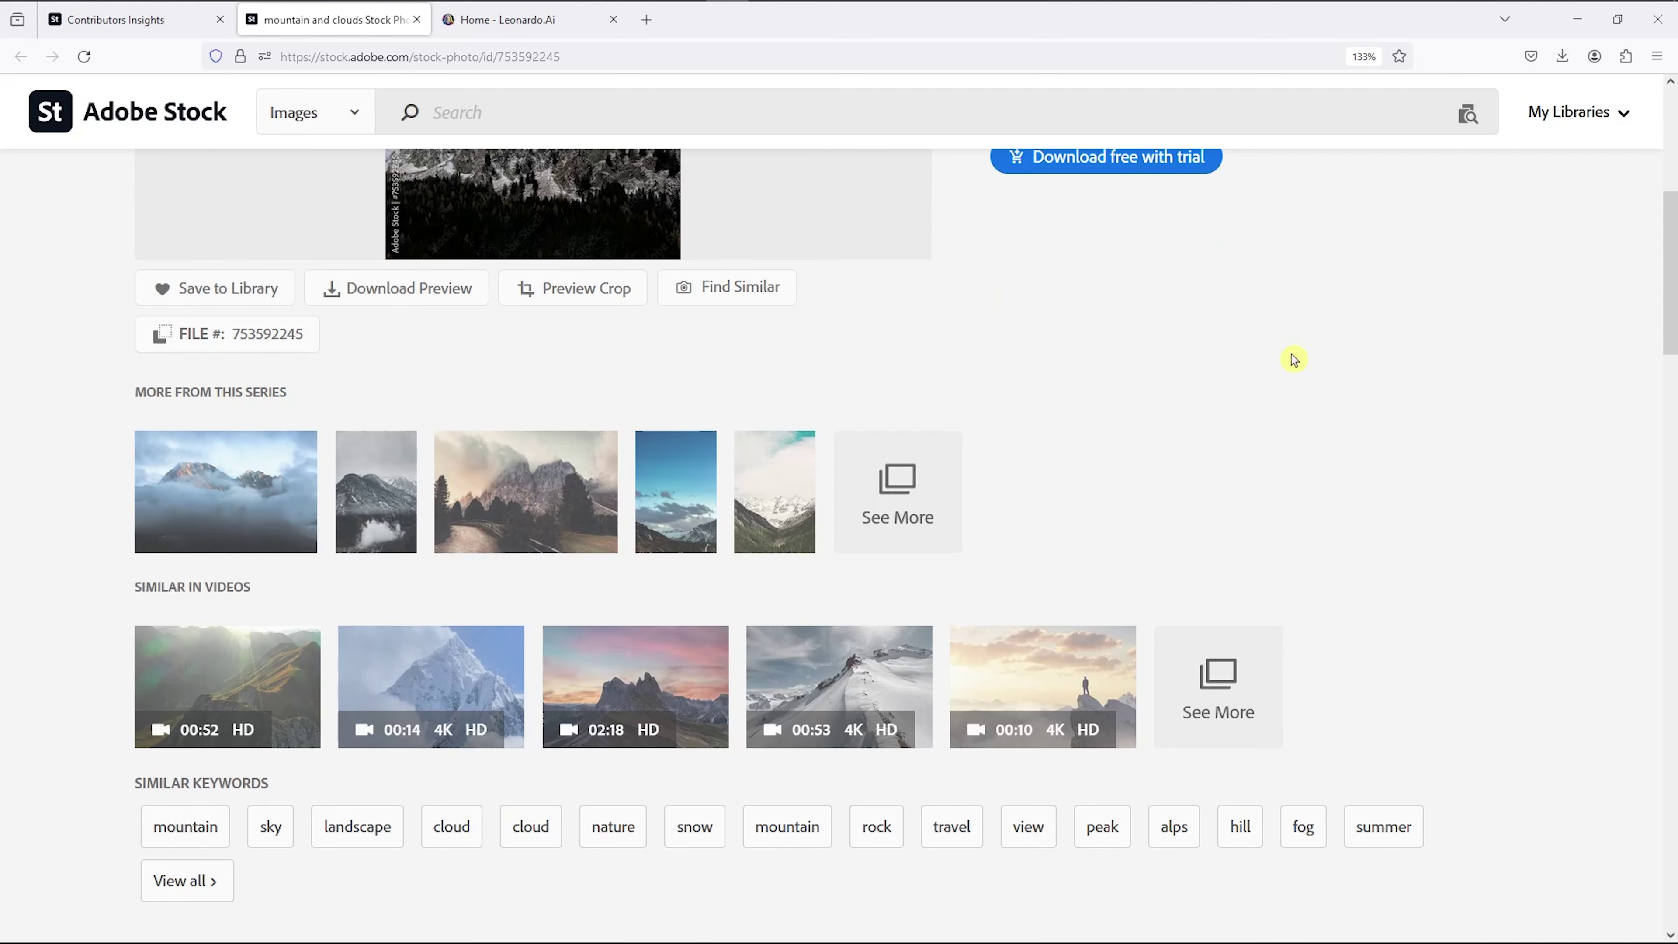
pyautogui.scroll(6, 1293, 360)
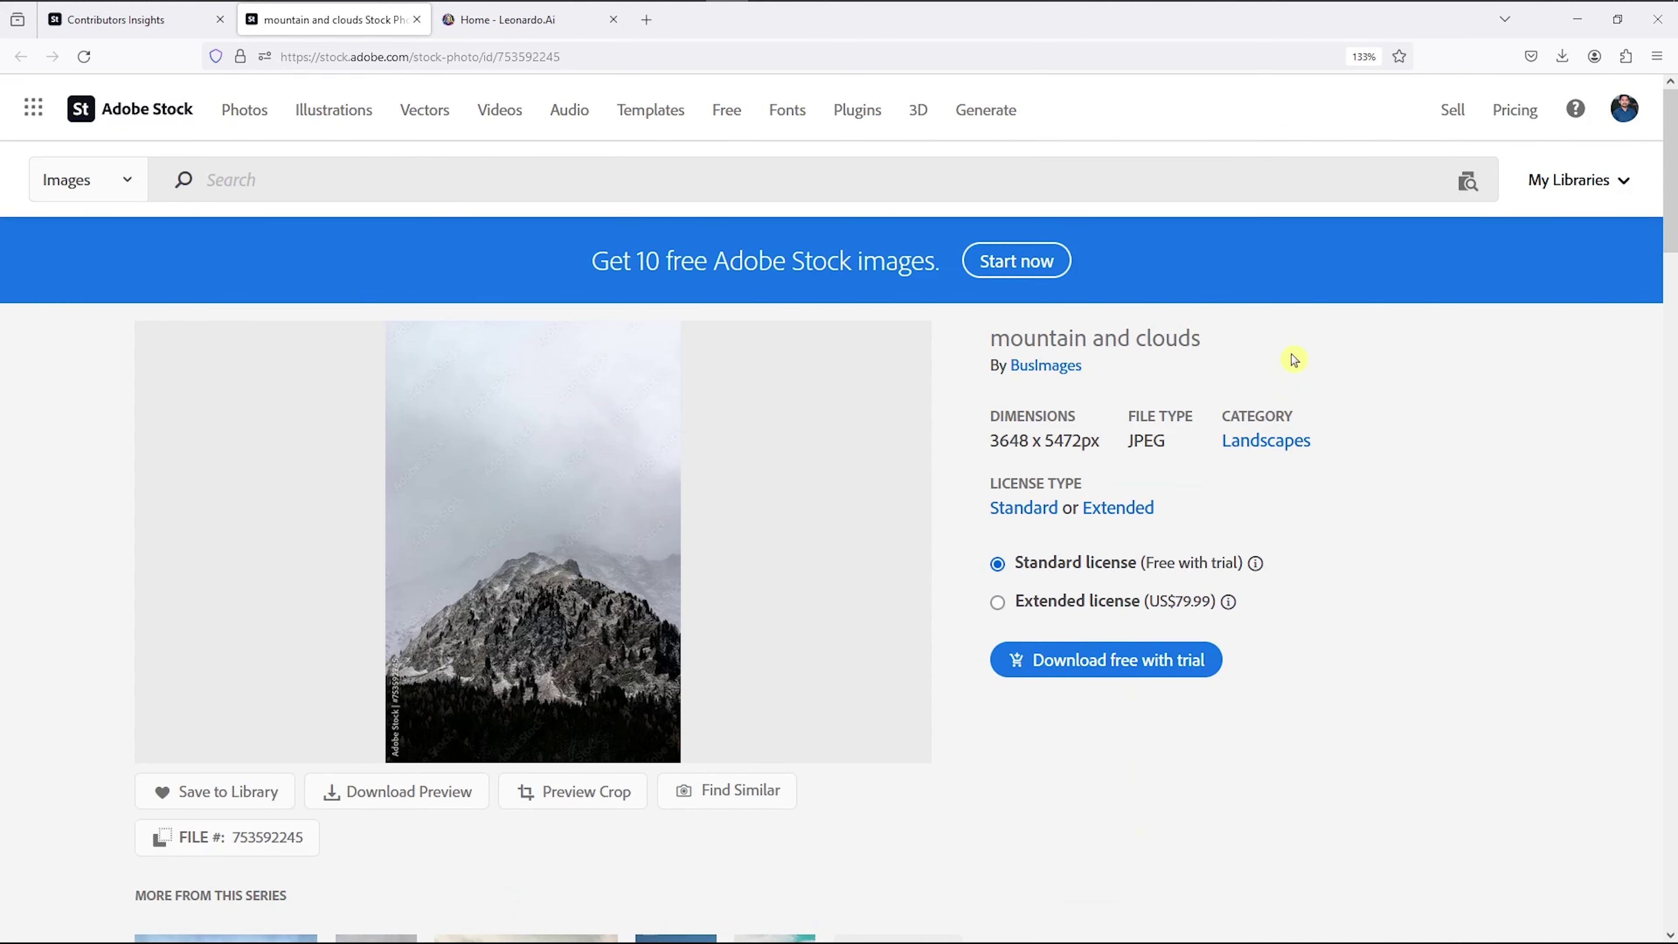
pyautogui.moveTo(991, 340); pyautogui.dragTo(1206, 341)
pyautogui.rightClick(1197, 349)
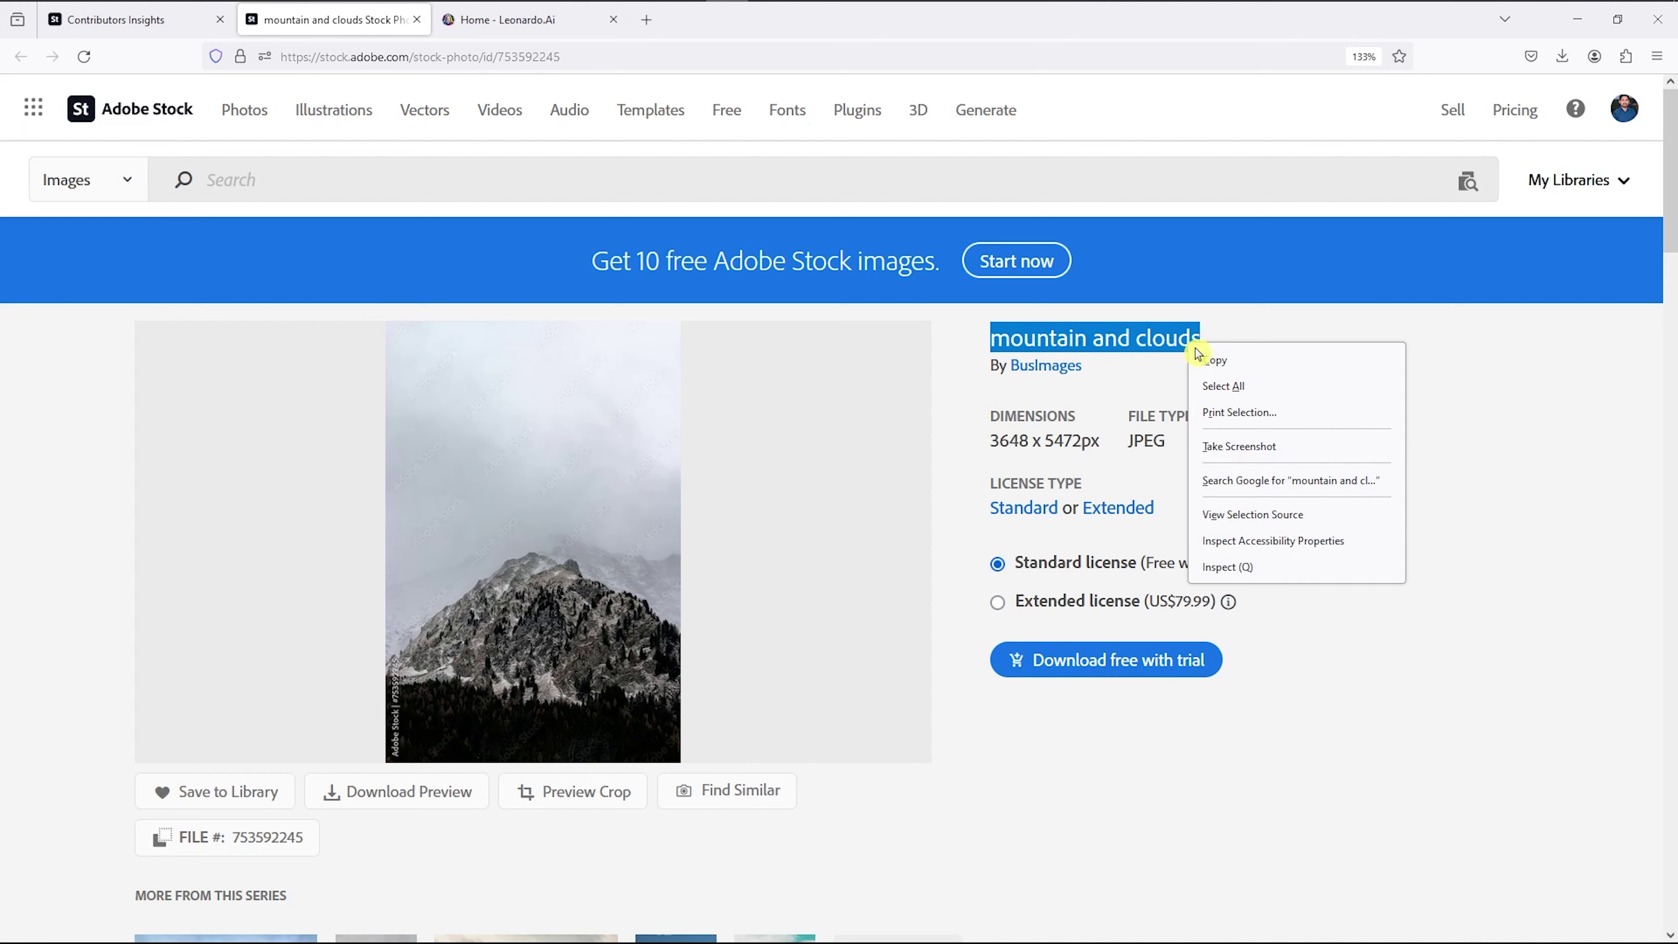
pyautogui.click(1217, 360)
# Switch to Leonardo.Ai and open its image generation page
pyautogui.click(504, 21)
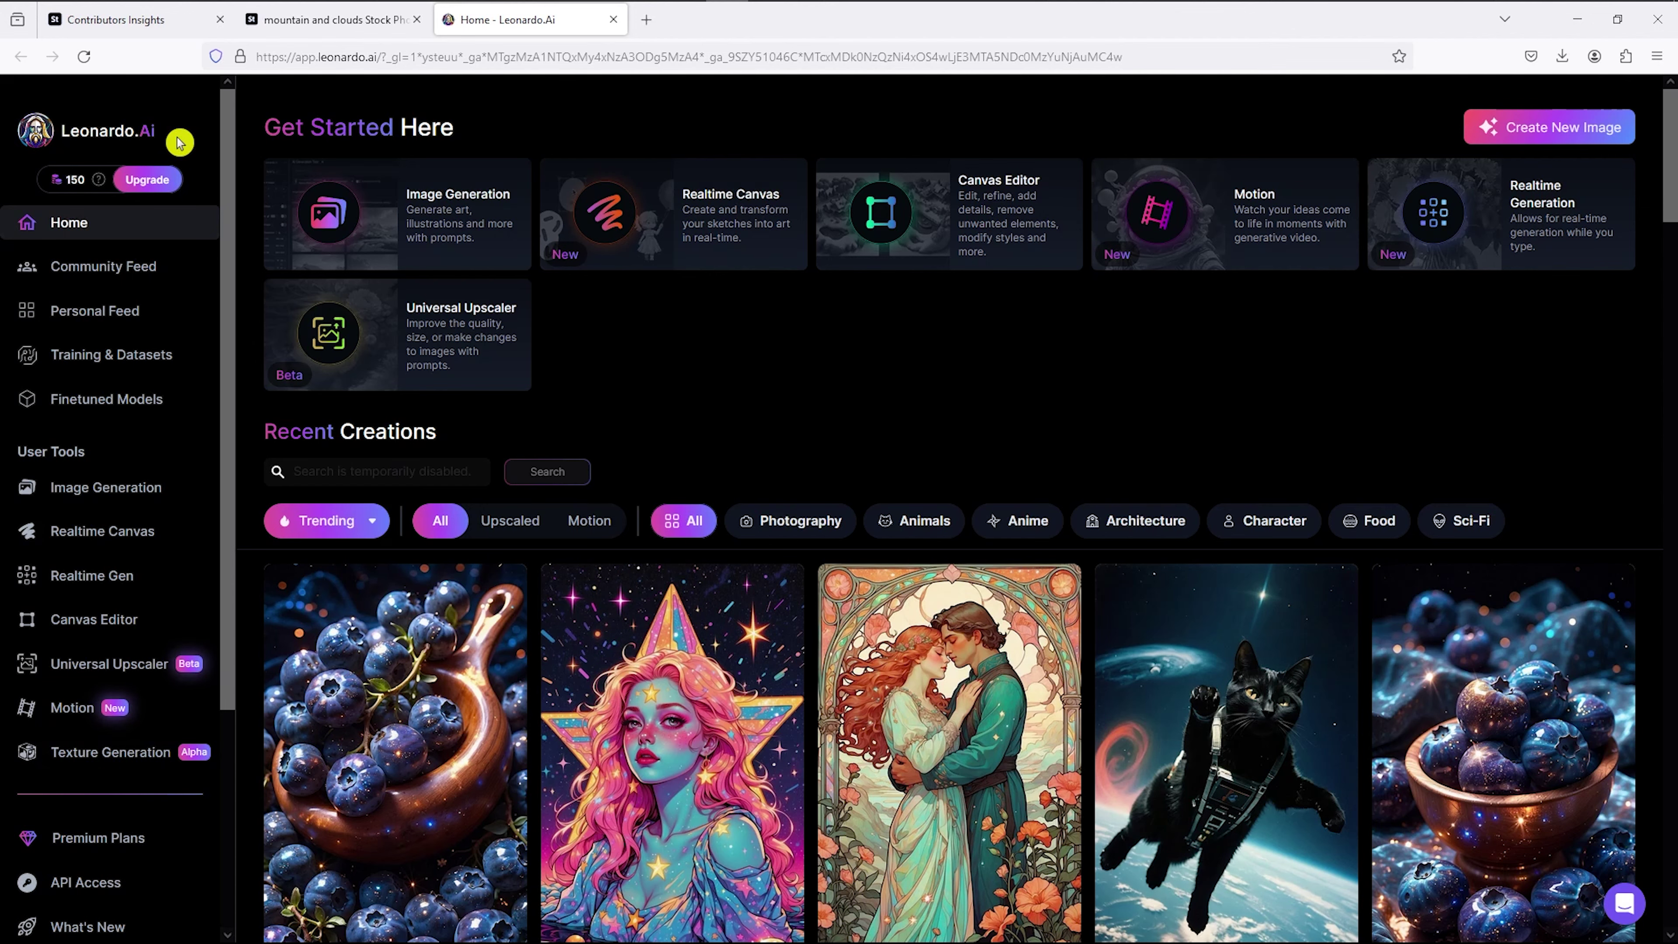
pyautogui.scroll(-2, 165, 430)
pyautogui.click(120, 396)
# Replace the whole existing prompt with the copied title "mountain and clouds"
pyautogui.moveTo(857, 330); pyautogui.dragTo(397, 185)
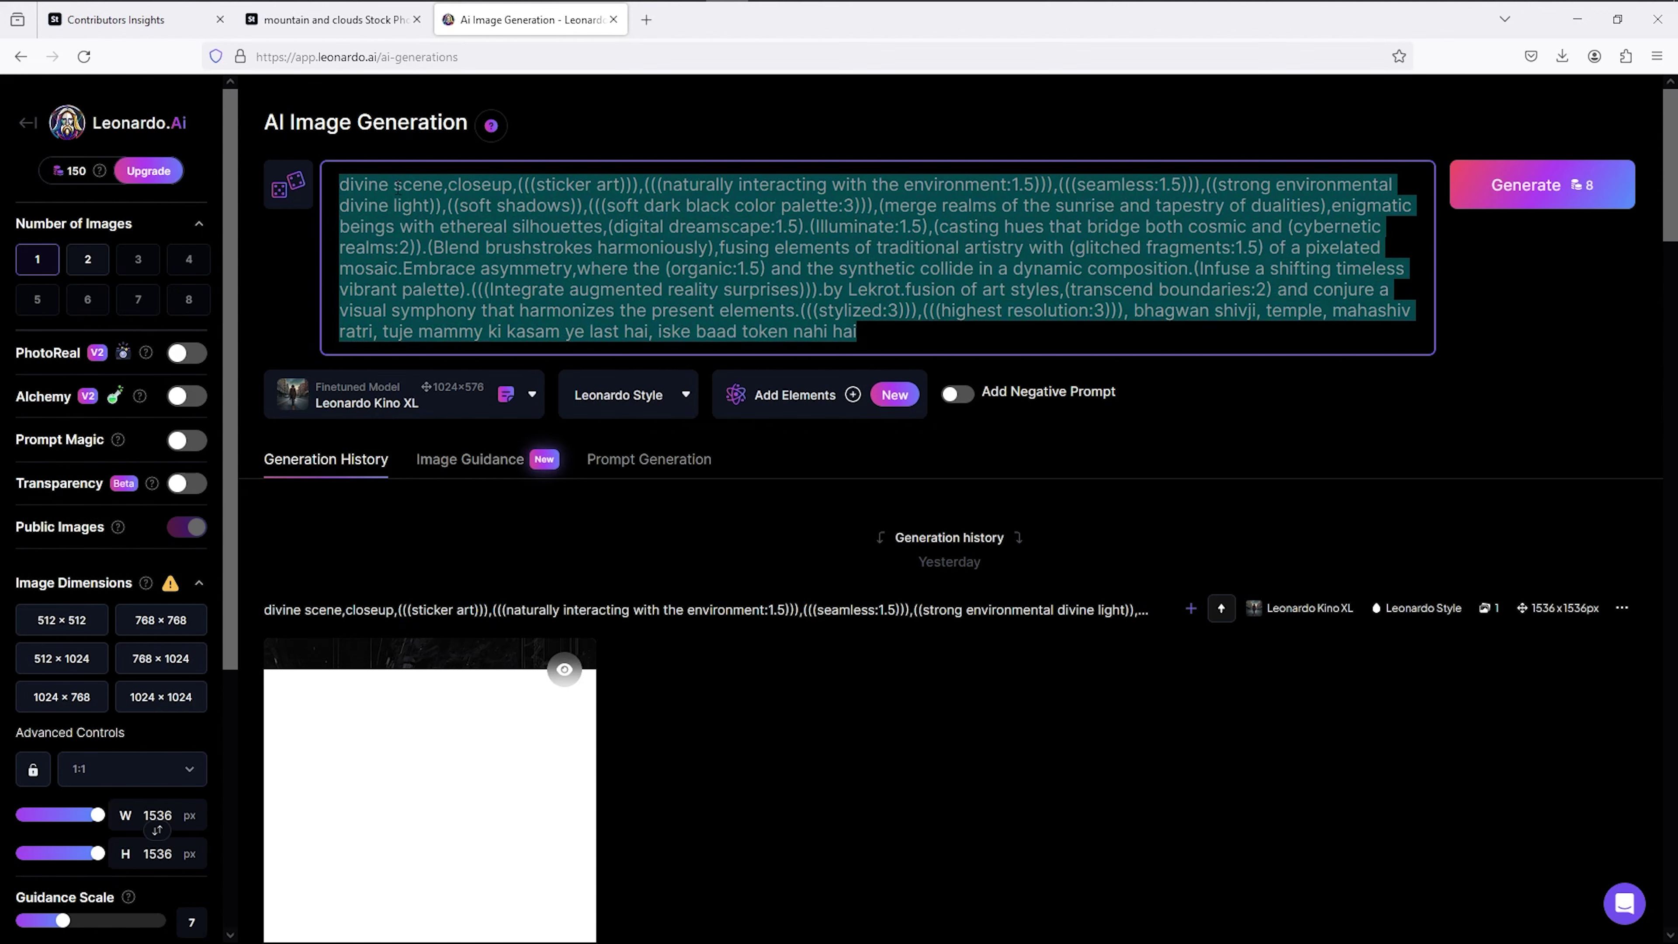
pyautogui.rightClick(427, 191)
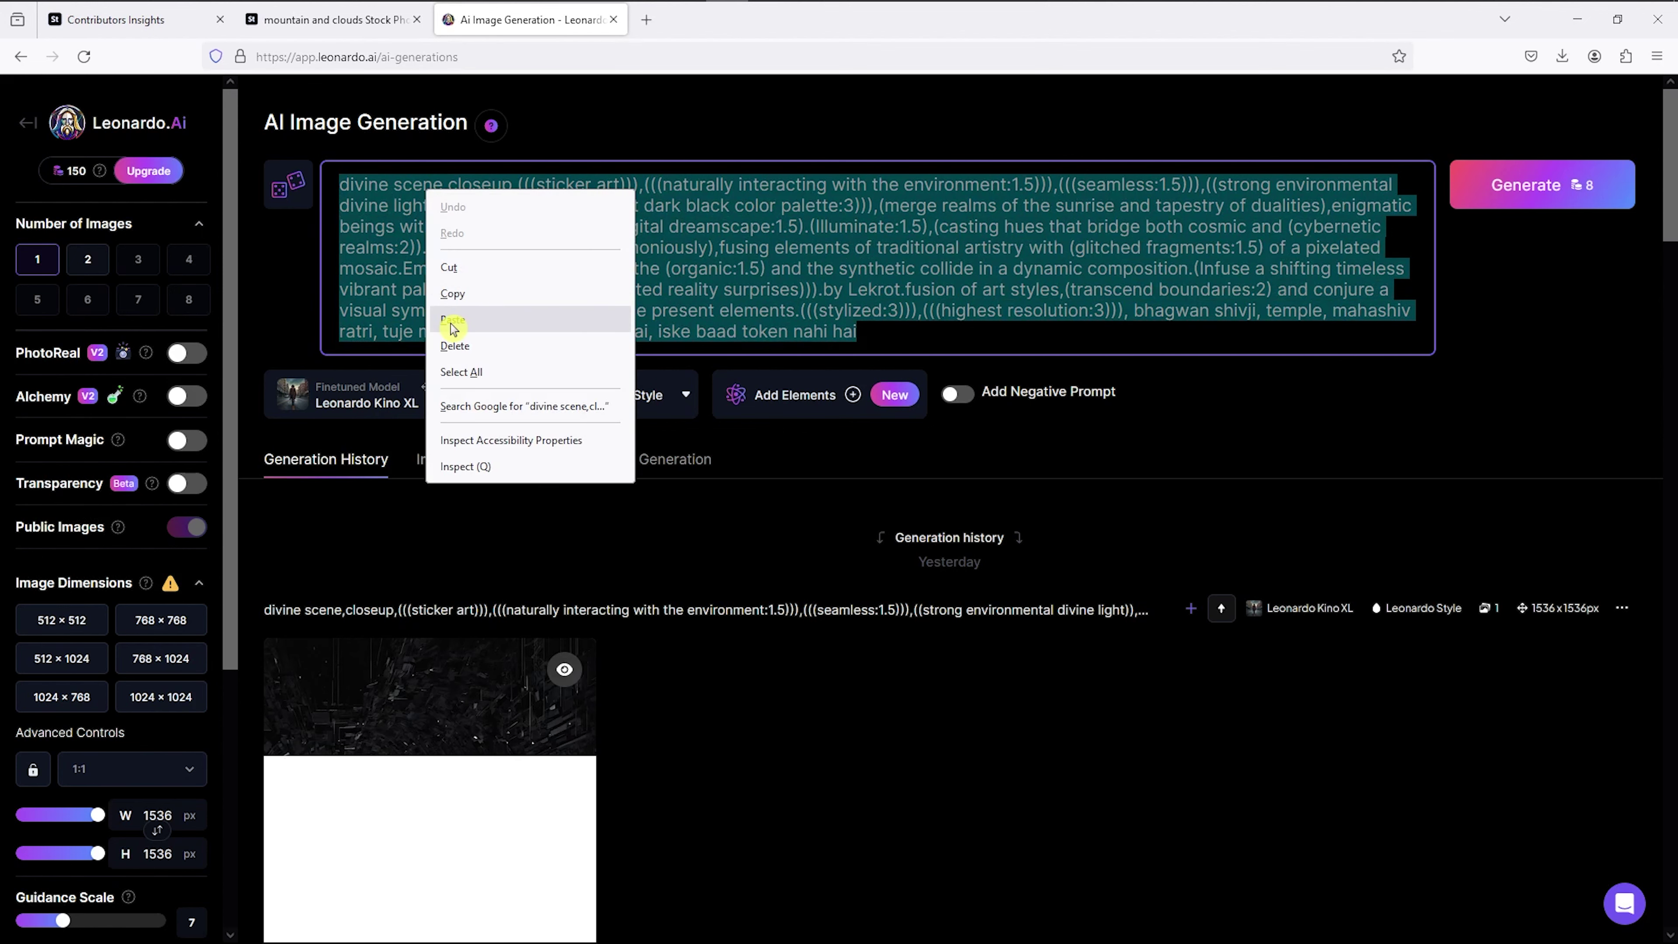
pyautogui.click(453, 324)
pyautogui.moveTo(513, 185); pyautogui.dragTo(338, 186)
pyautogui.click(339, 187)
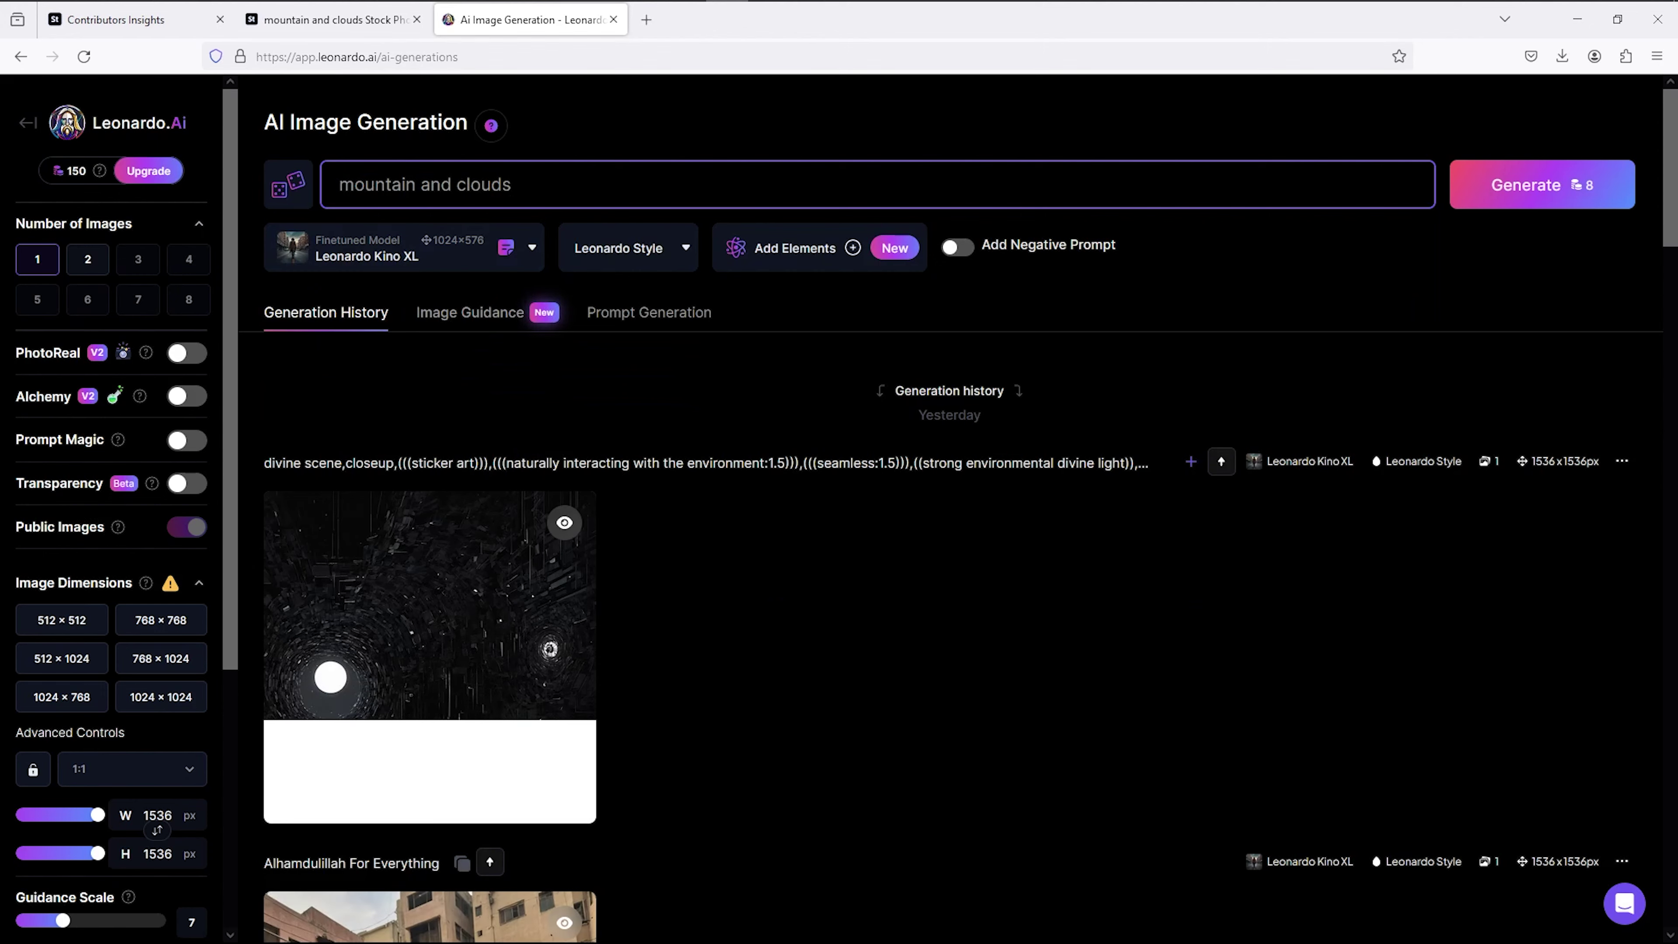
# Keep the image dimensions at 1536 × 1536 px and generate one image from the prompt
pyautogui.scroll(-1, 230, 494)
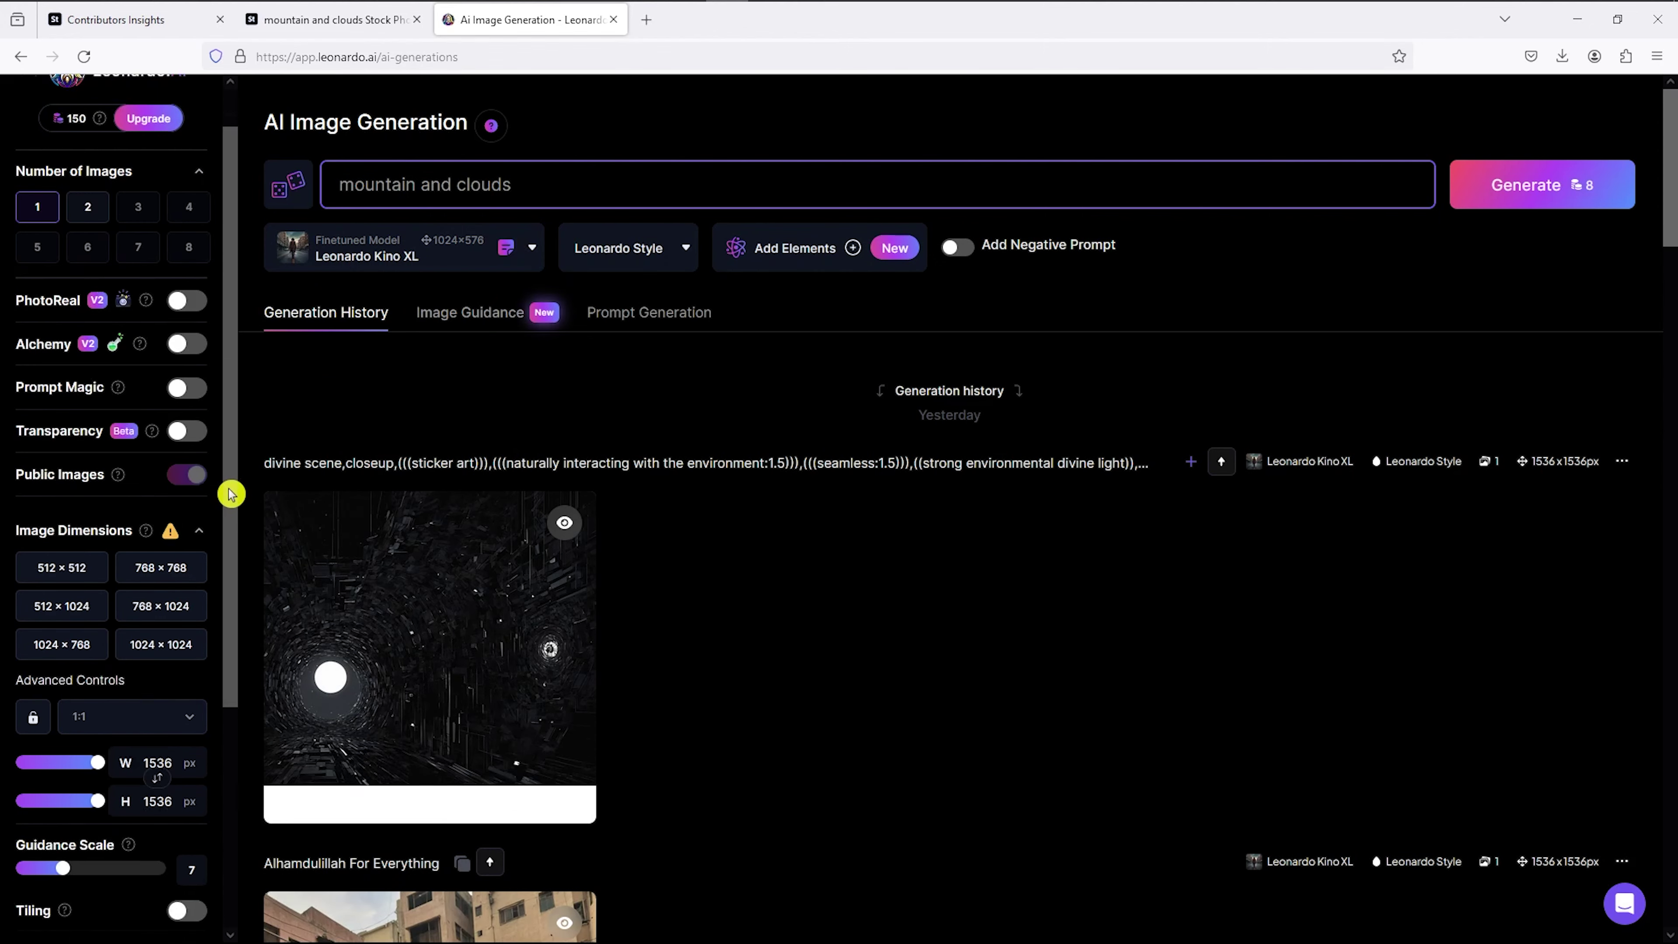
pyautogui.scroll(-5, 230, 493)
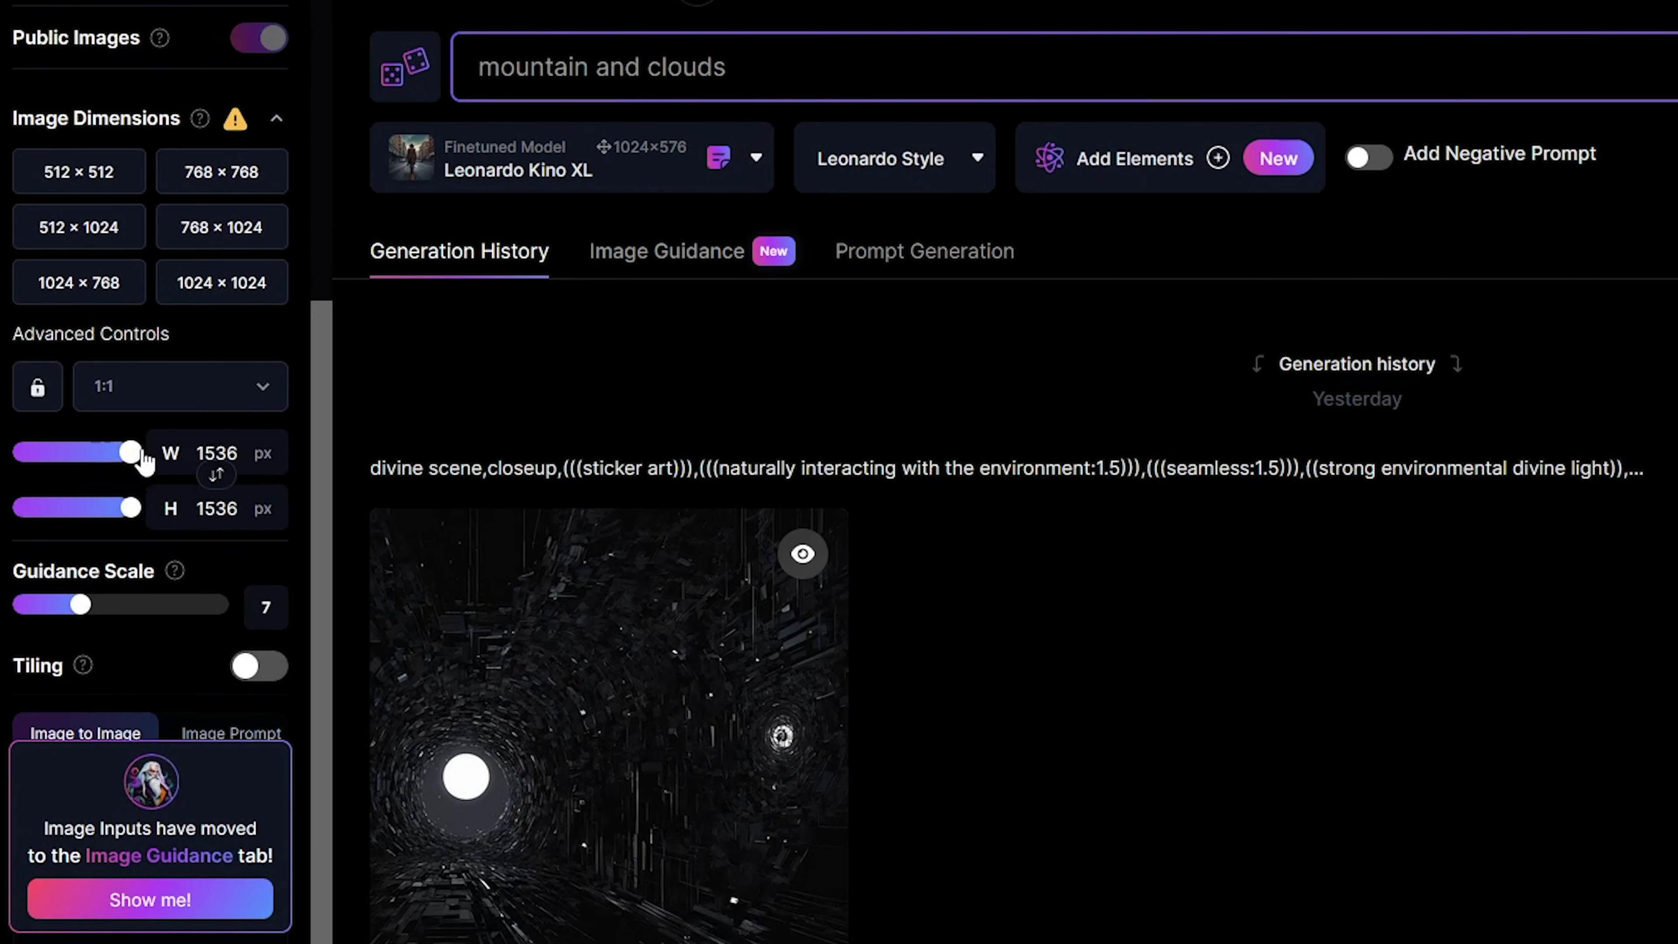
pyautogui.moveTo(130, 508); pyautogui.dragTo(147, 456)
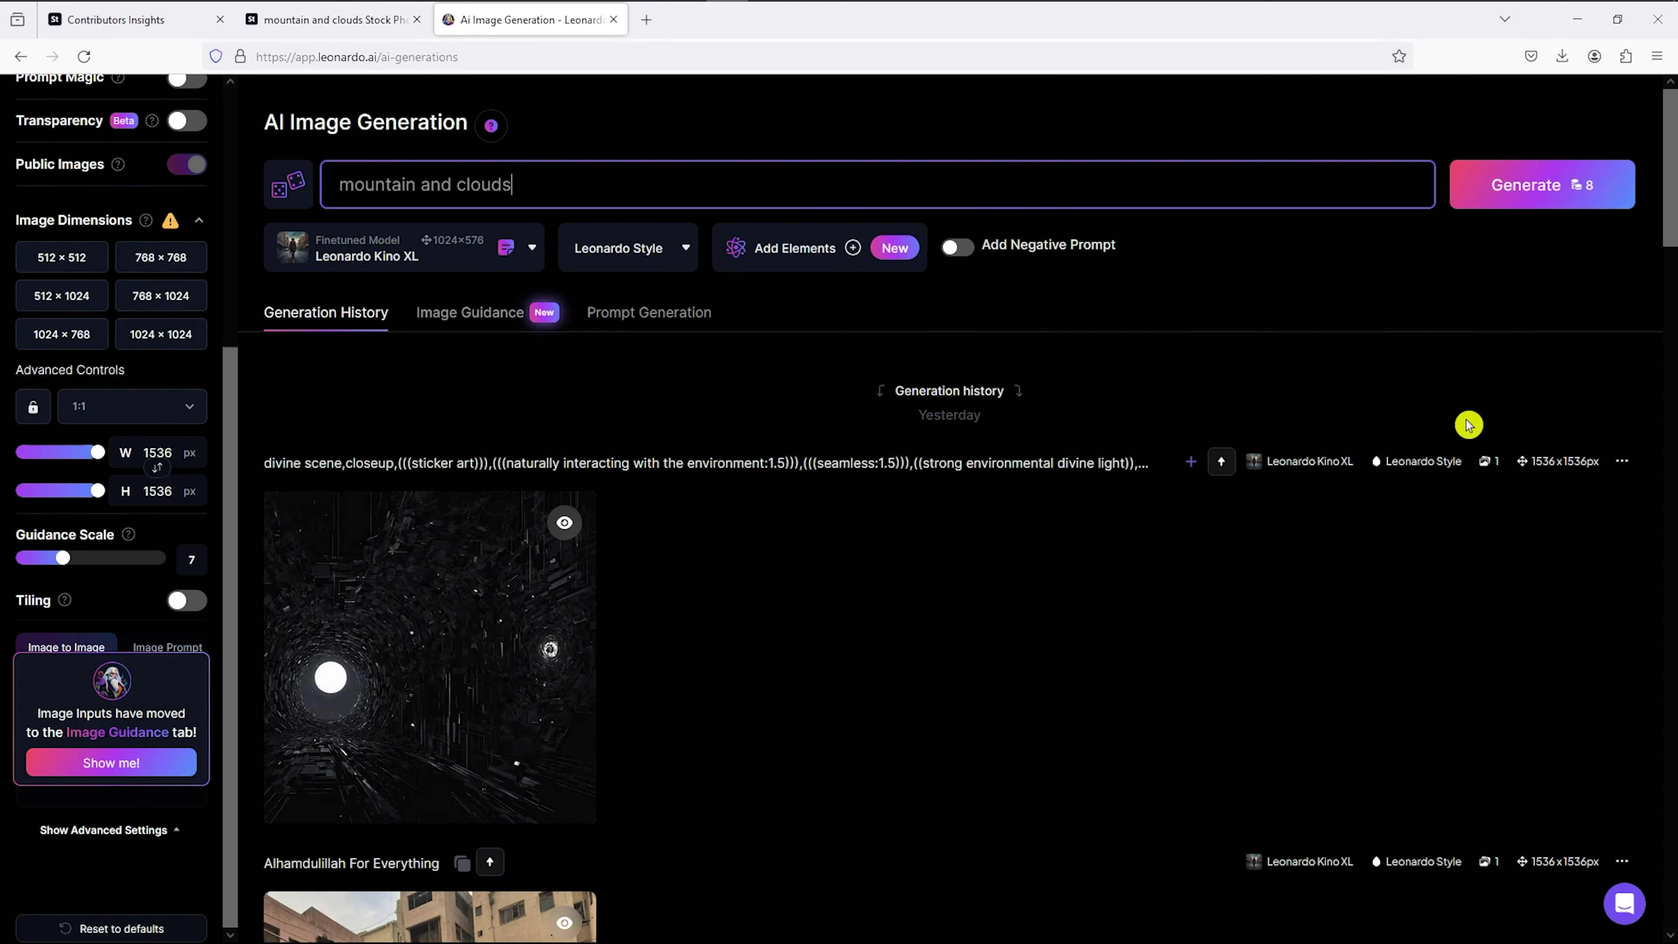
pyautogui.click(1521, 194)
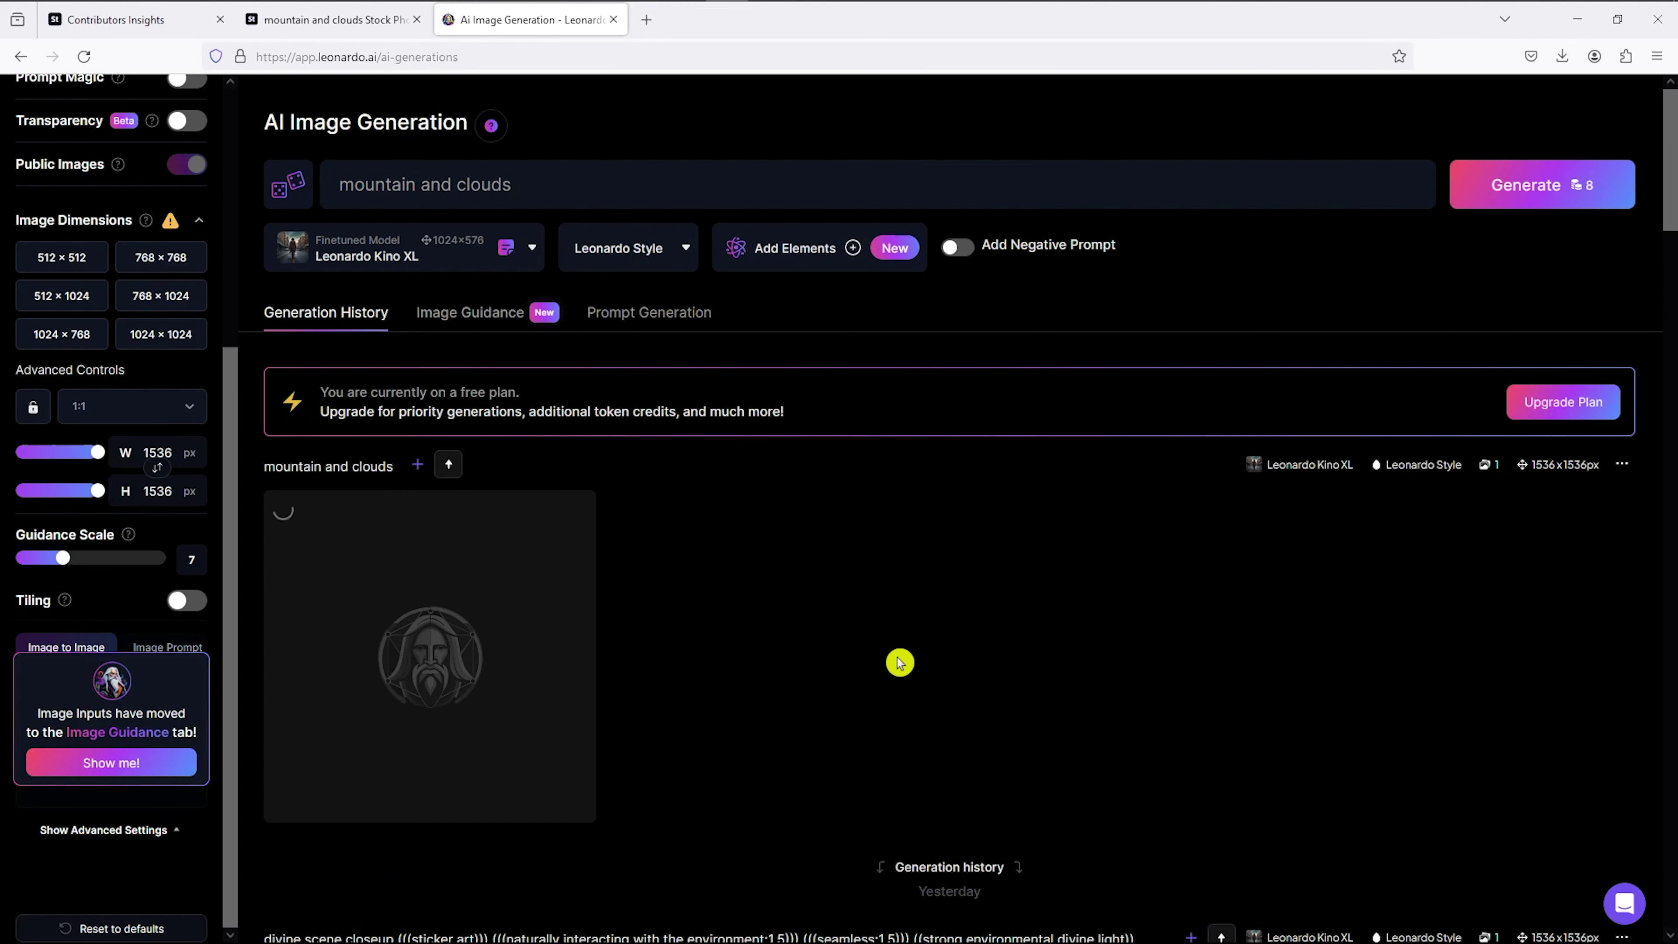
# Check the generated mountain and clouds image against its prompt and download it
pyautogui.scroll(-3, 798, 660)
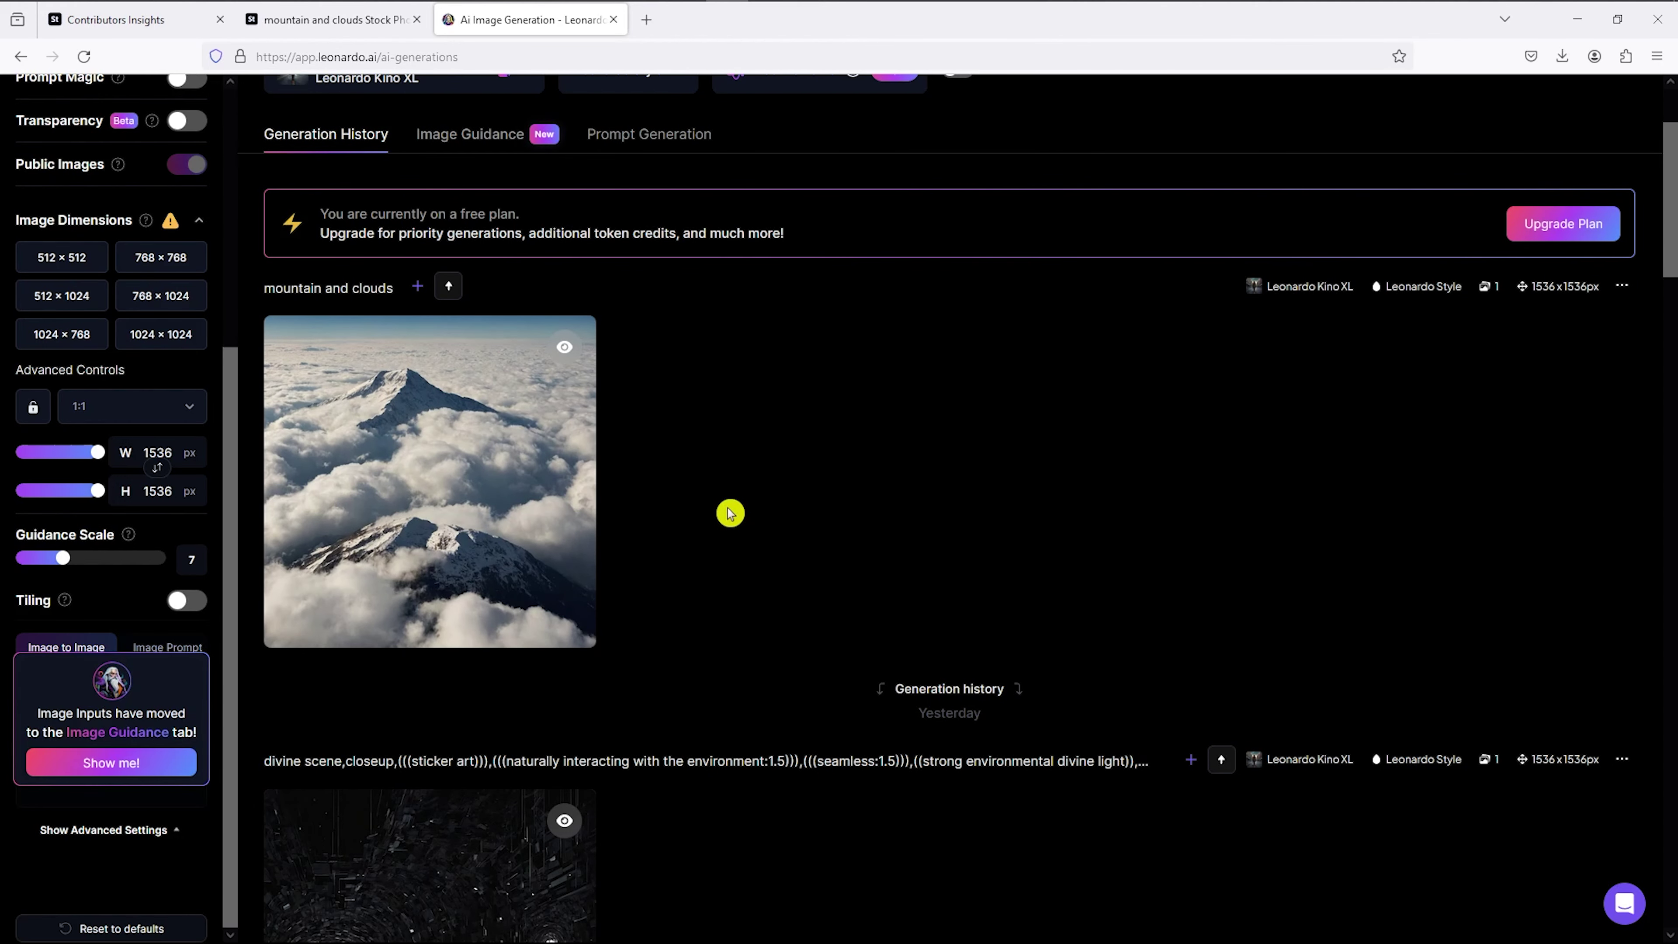
pyautogui.scroll(3, 730, 513)
pyautogui.moveTo(512, 184); pyautogui.dragTo(338, 184)
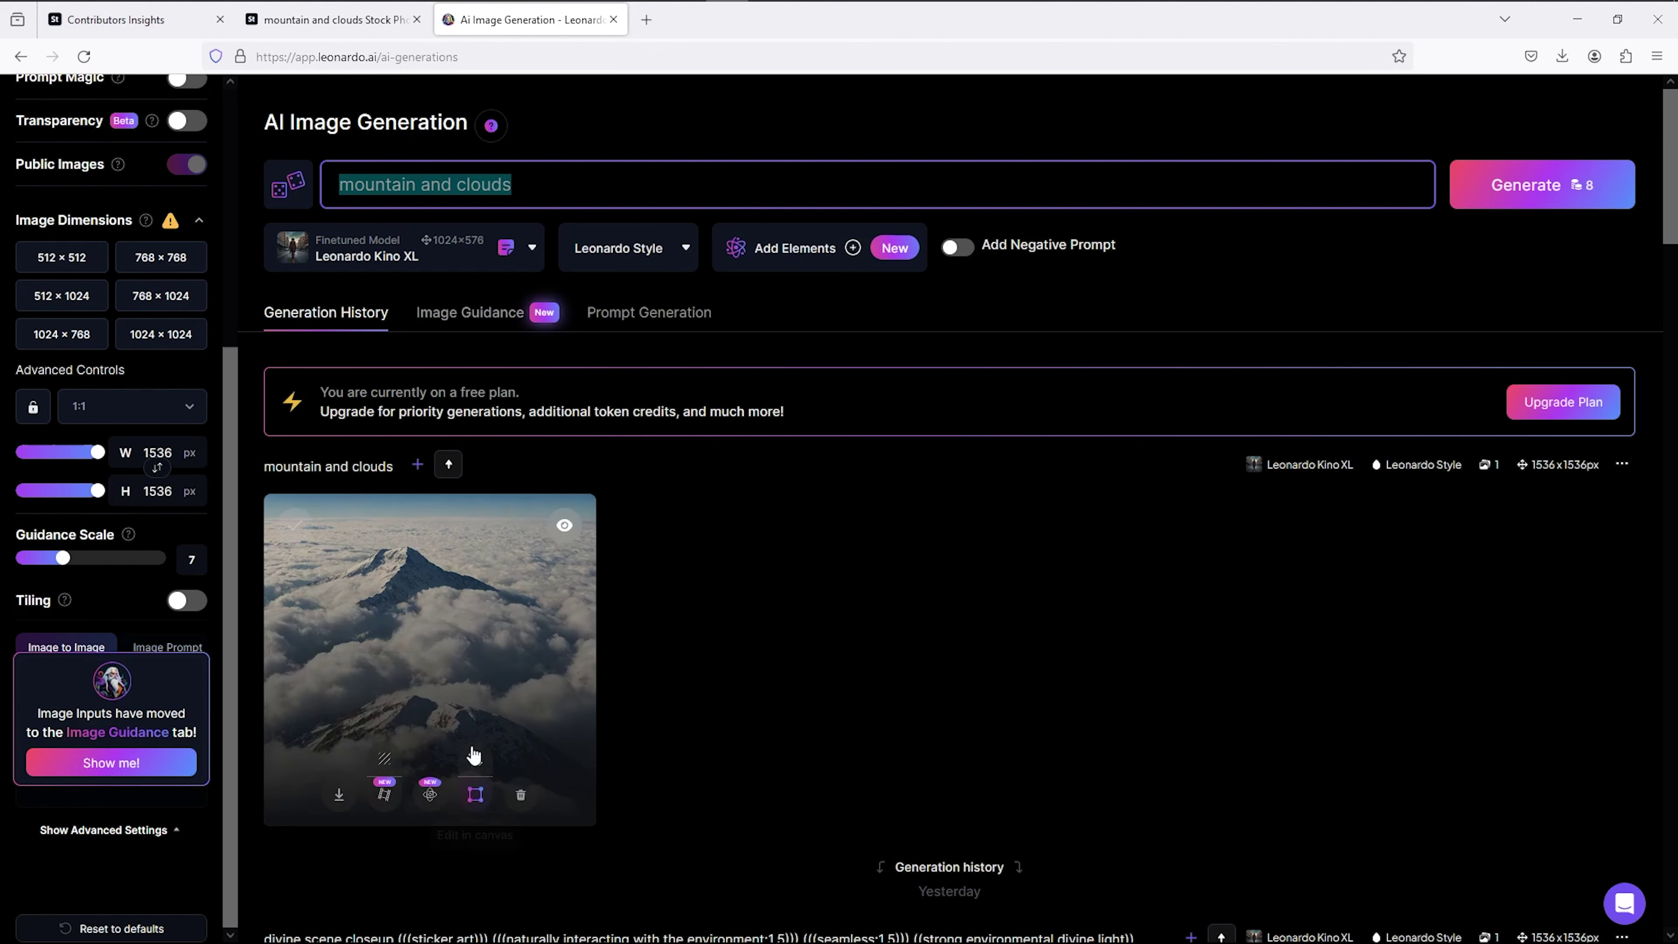
pyautogui.click(339, 797)
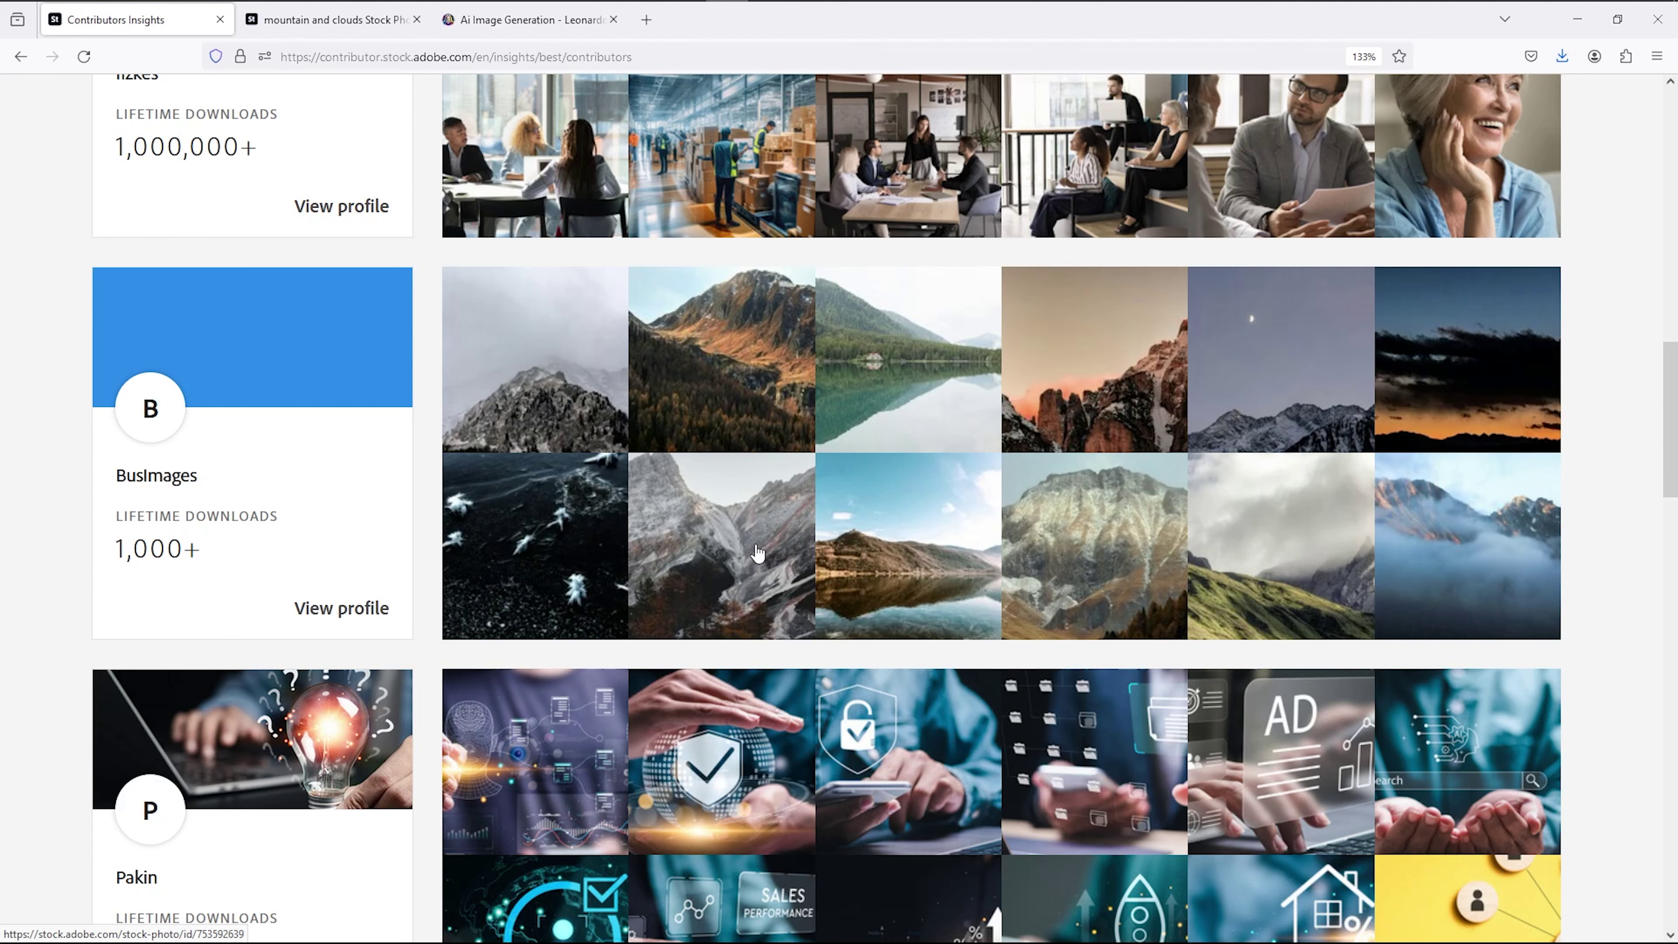
# Return to the Uploaded Files page of the Adobe Stock contributor site and open the file upload window
pyautogui.click(21, 56)
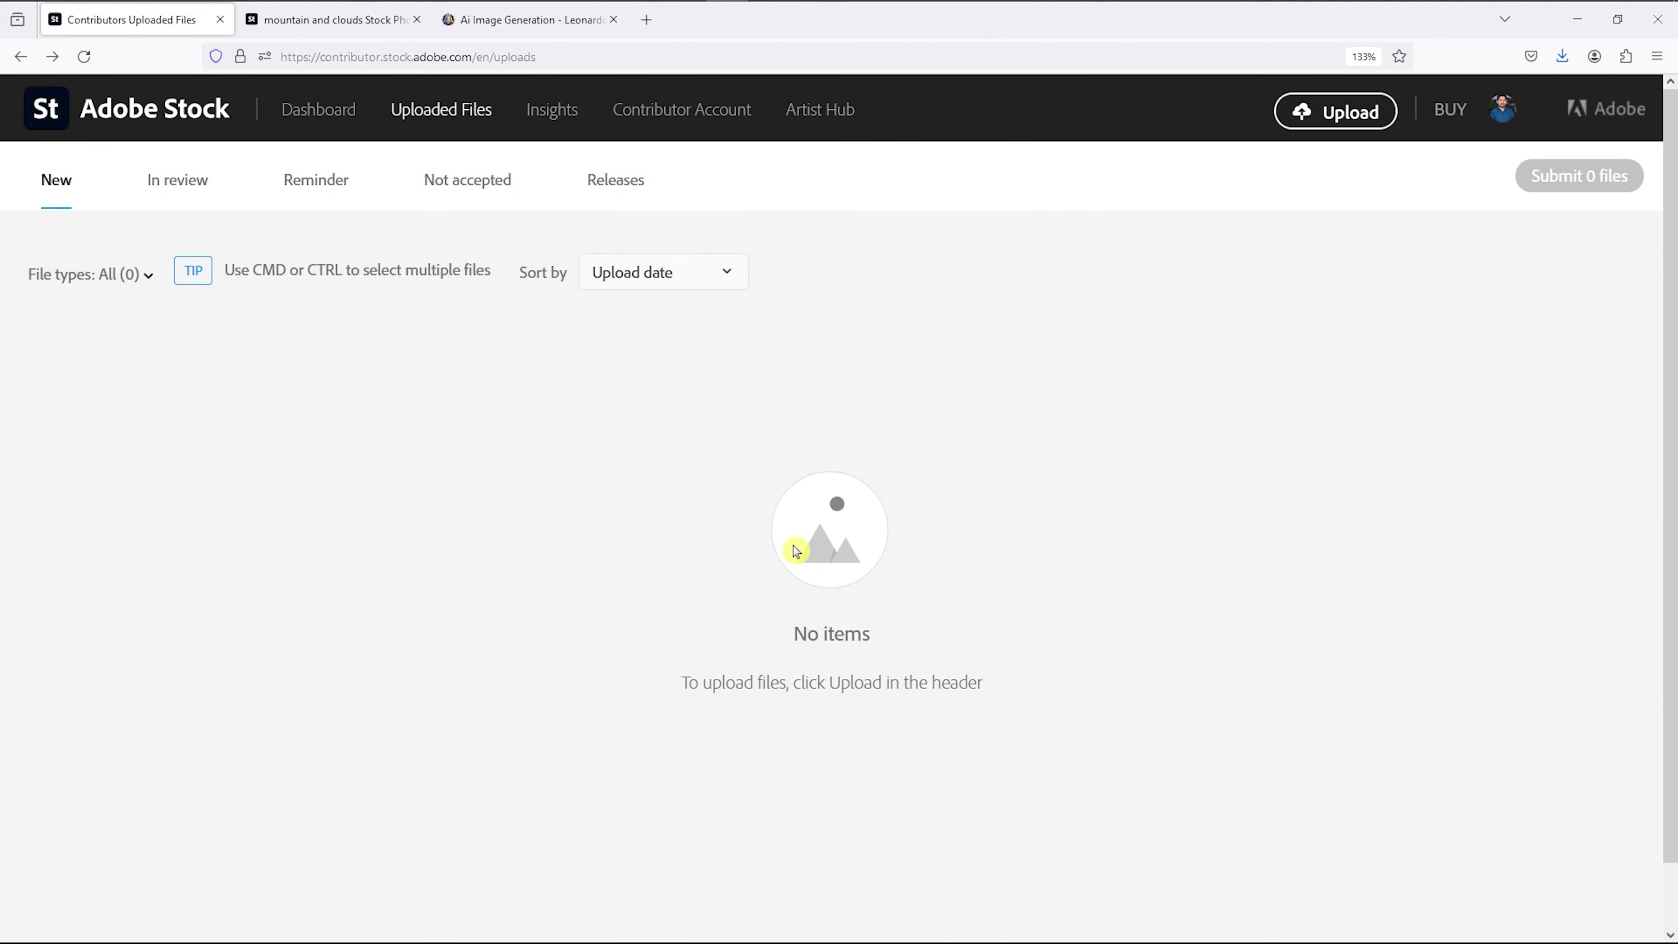
pyautogui.click(1337, 111)
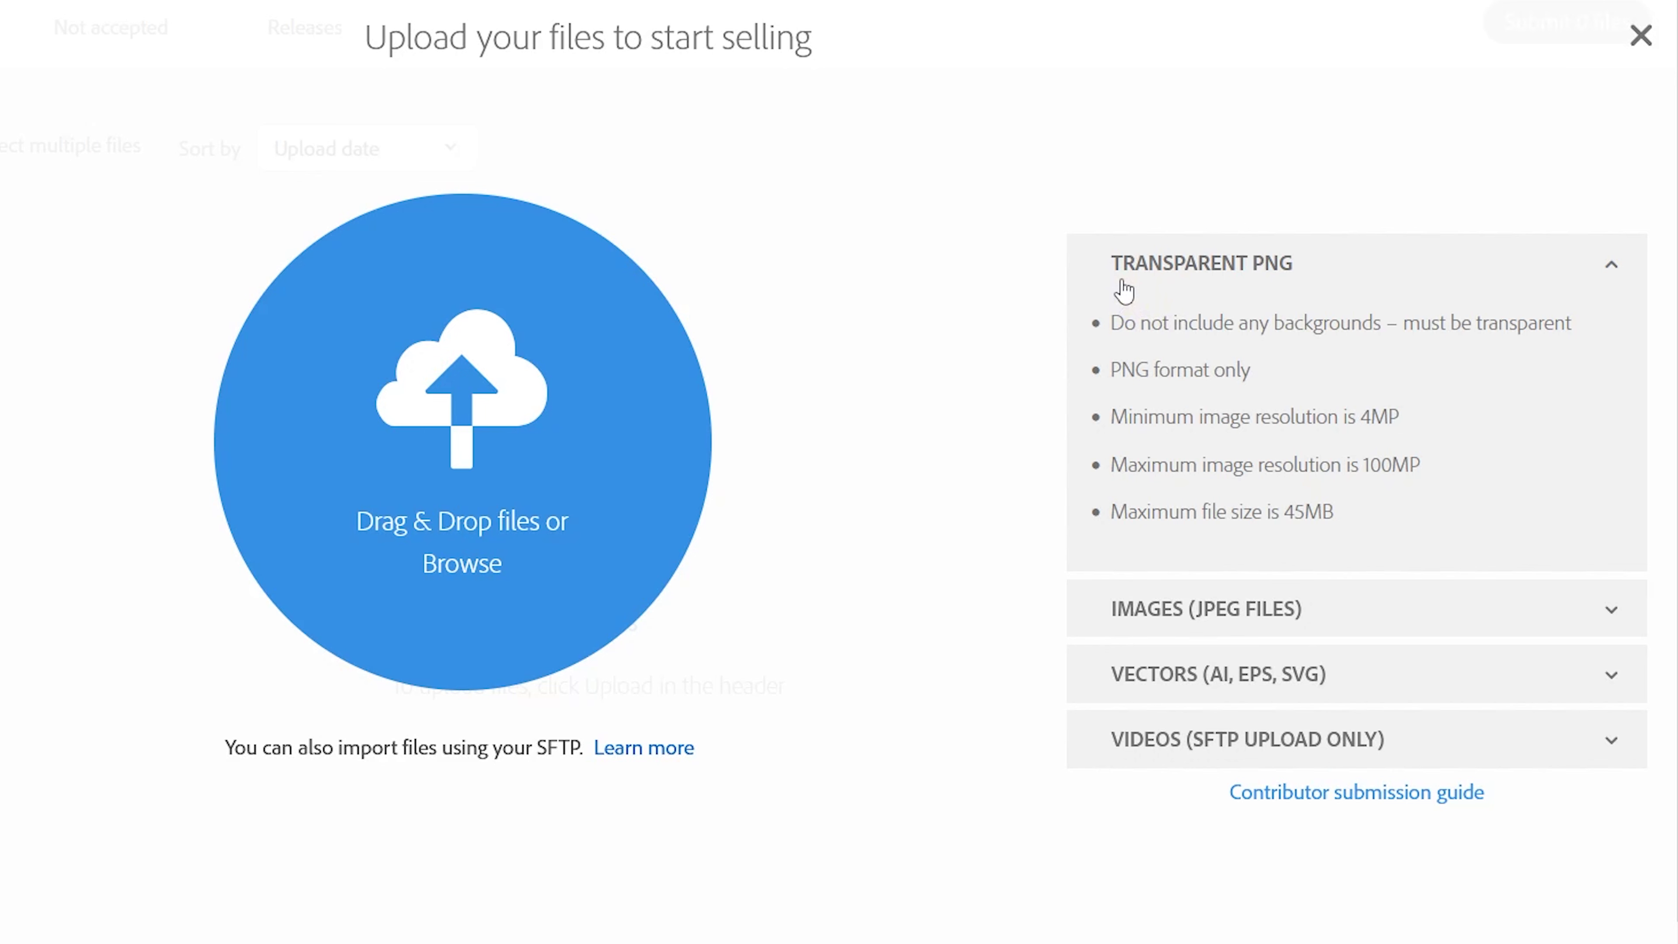
# Expand the JPEG image requirements and examine the allowed format, resolution limits and file size
pyautogui.click(1352, 613)
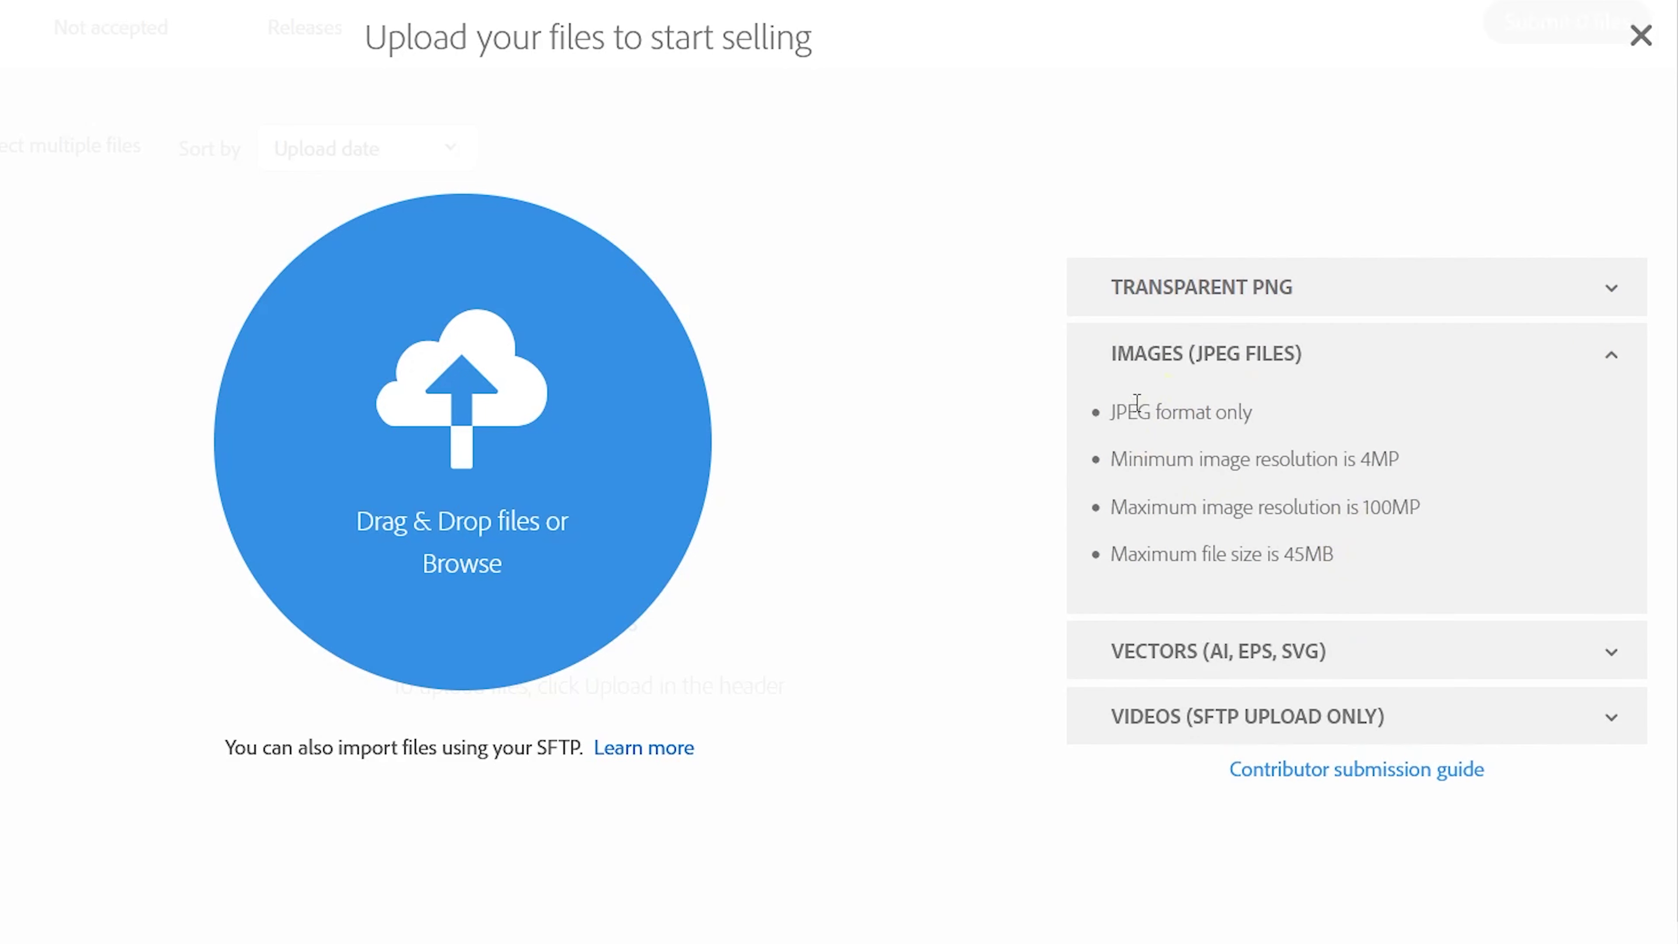
pyautogui.moveTo(1112, 413); pyautogui.dragTo(1296, 427)
pyautogui.click(1298, 427)
pyautogui.click(1355, 482)
pyautogui.moveTo(1374, 461); pyautogui.dragTo(1419, 464)
pyautogui.click(1420, 470)
pyautogui.moveTo(1371, 460); pyautogui.dragTo(1435, 516)
pyautogui.click(1414, 463)
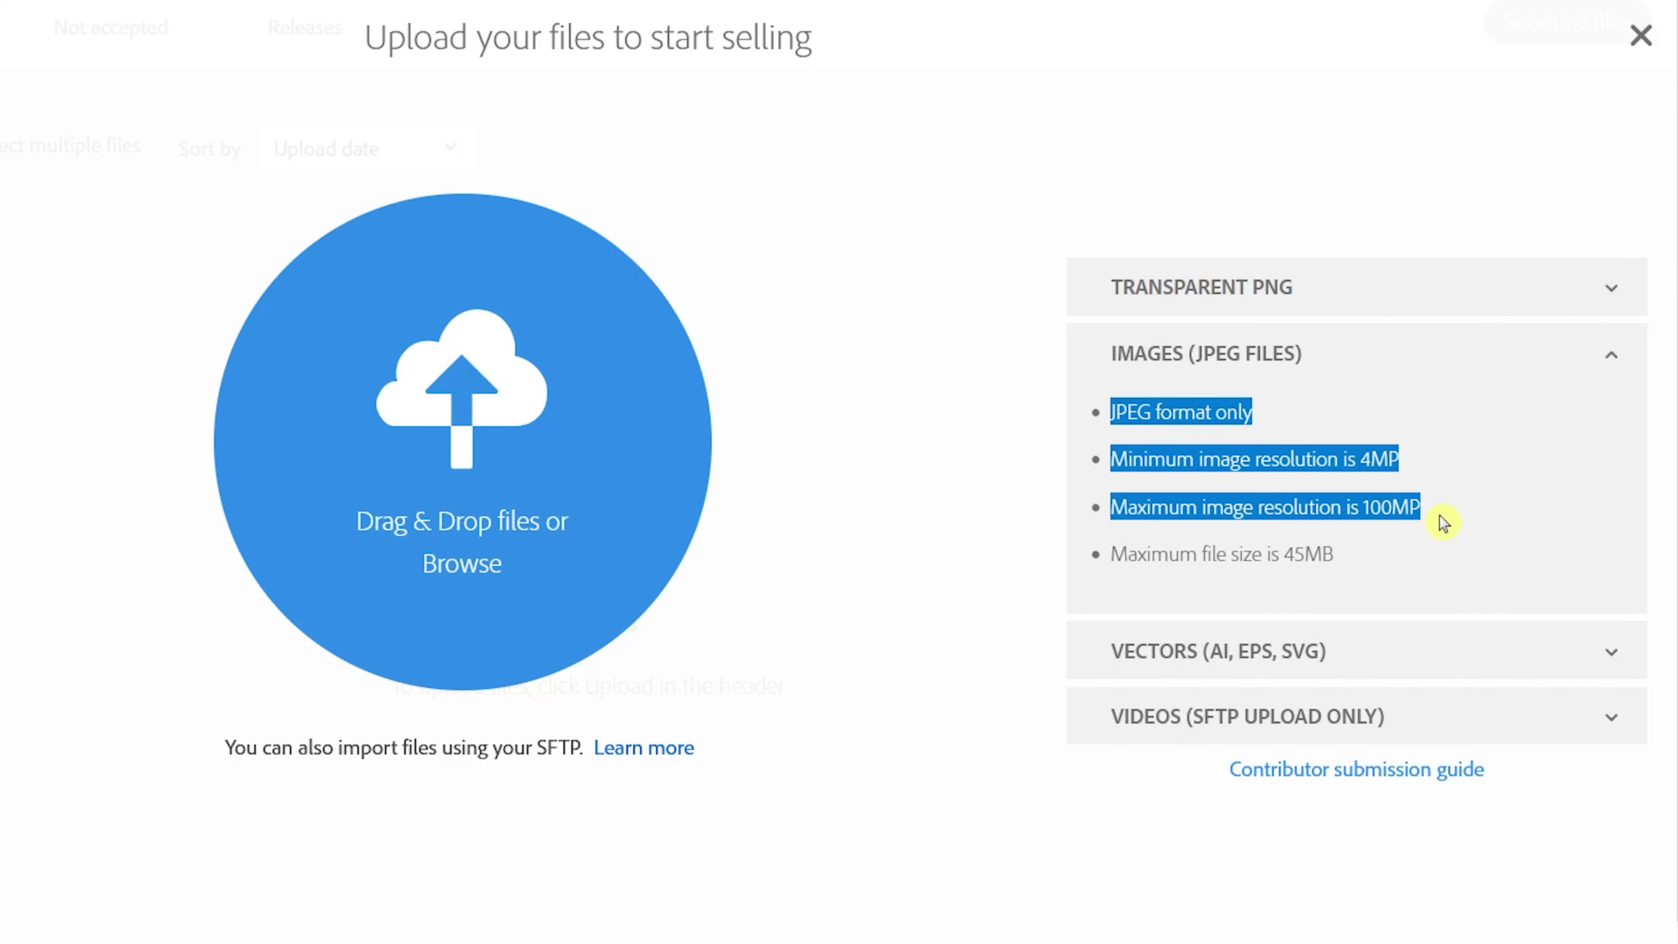
pyautogui.click(833, 506)
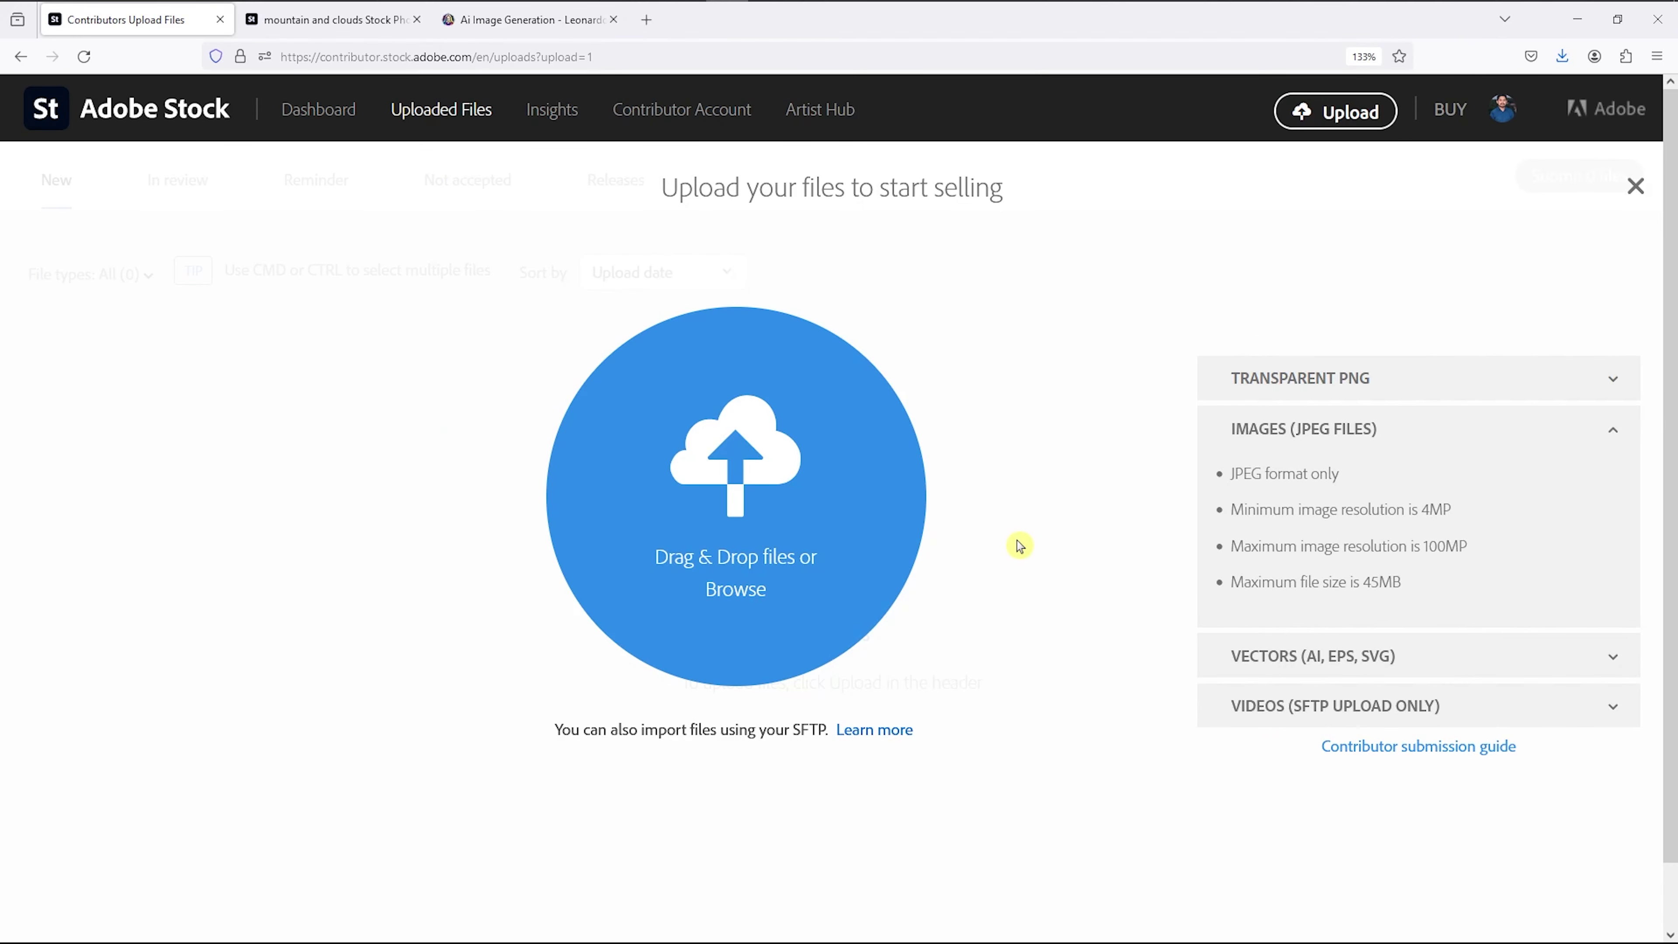
# In the Downloads folder, inspect the detailed properties of Default_mountain_and_clouds_0 for its pixel dimensions and close them
pyautogui.moveTo(1069, 17)
pyautogui.click(1066, 58)
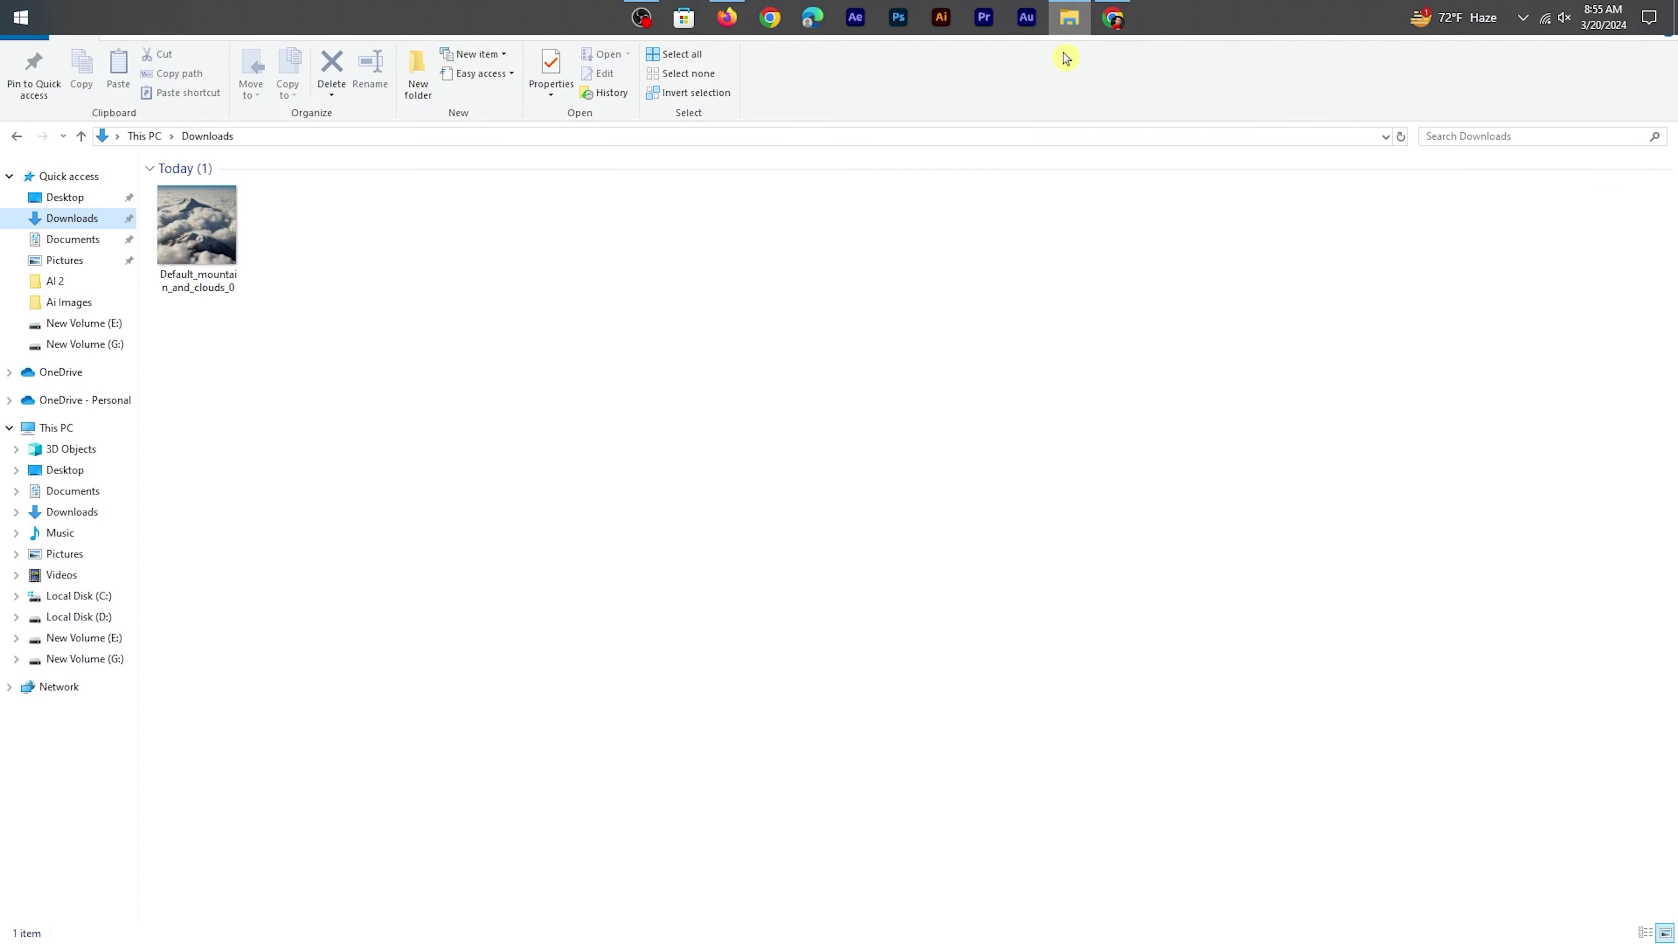
pyautogui.rightClick(210, 268)
pyautogui.click(343, 784)
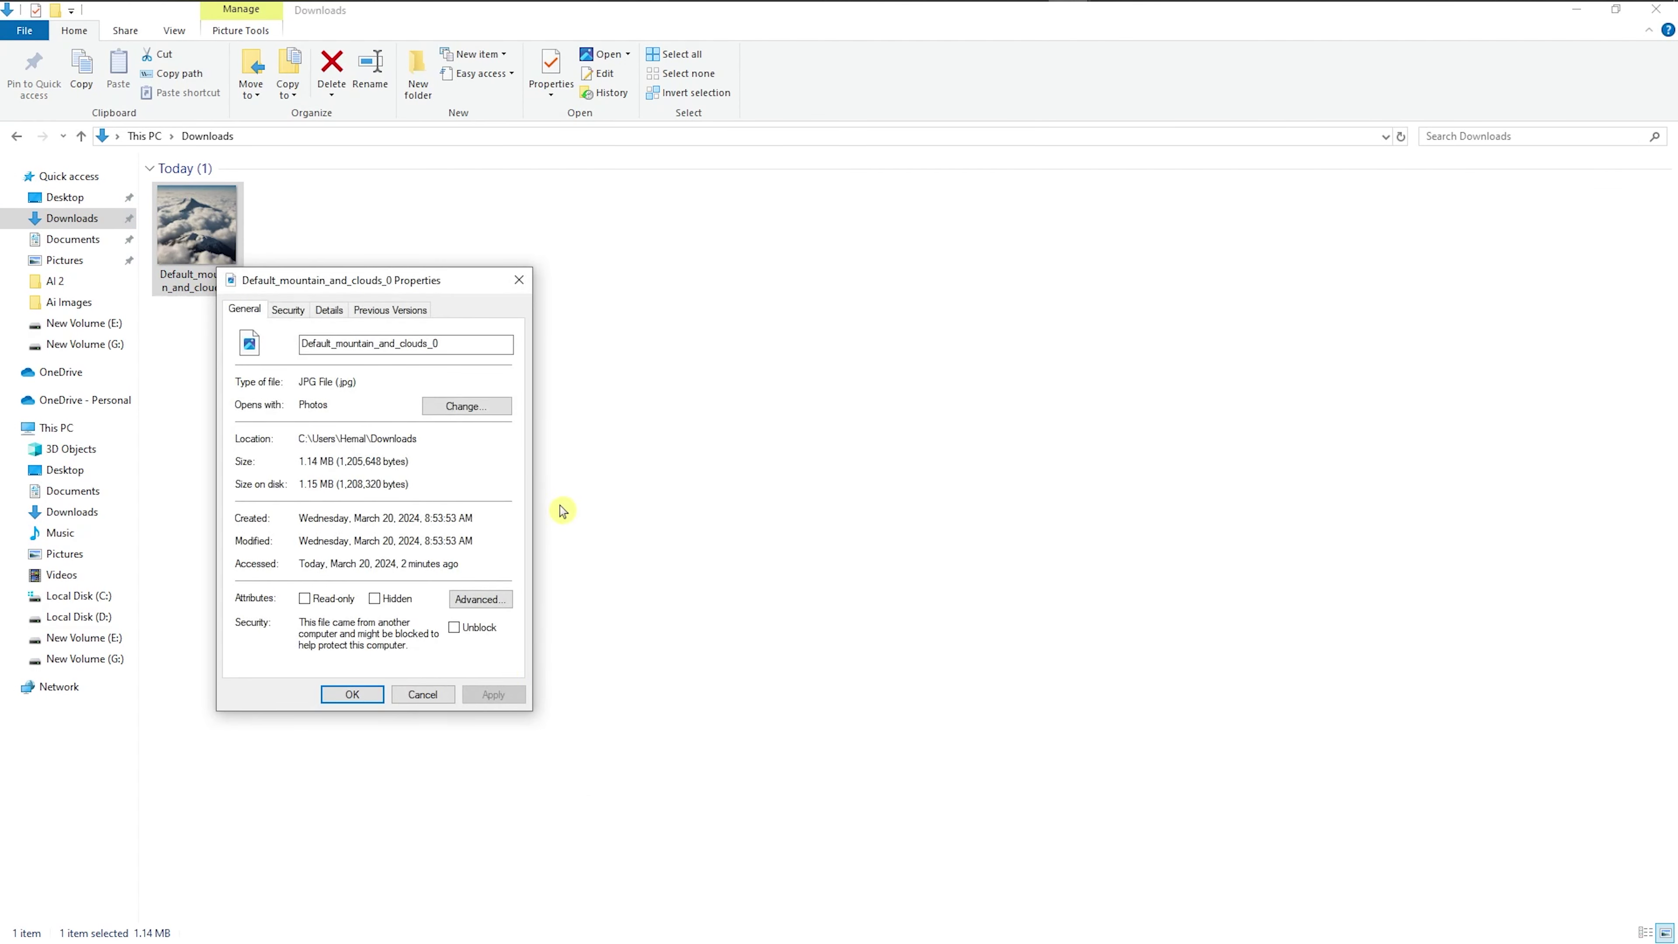
pyautogui.click(332, 312)
pyautogui.moveTo(480, 195); pyautogui.dragTo(878, 152)
pyautogui.moveTo(929, 292); pyautogui.dragTo(932, 343)
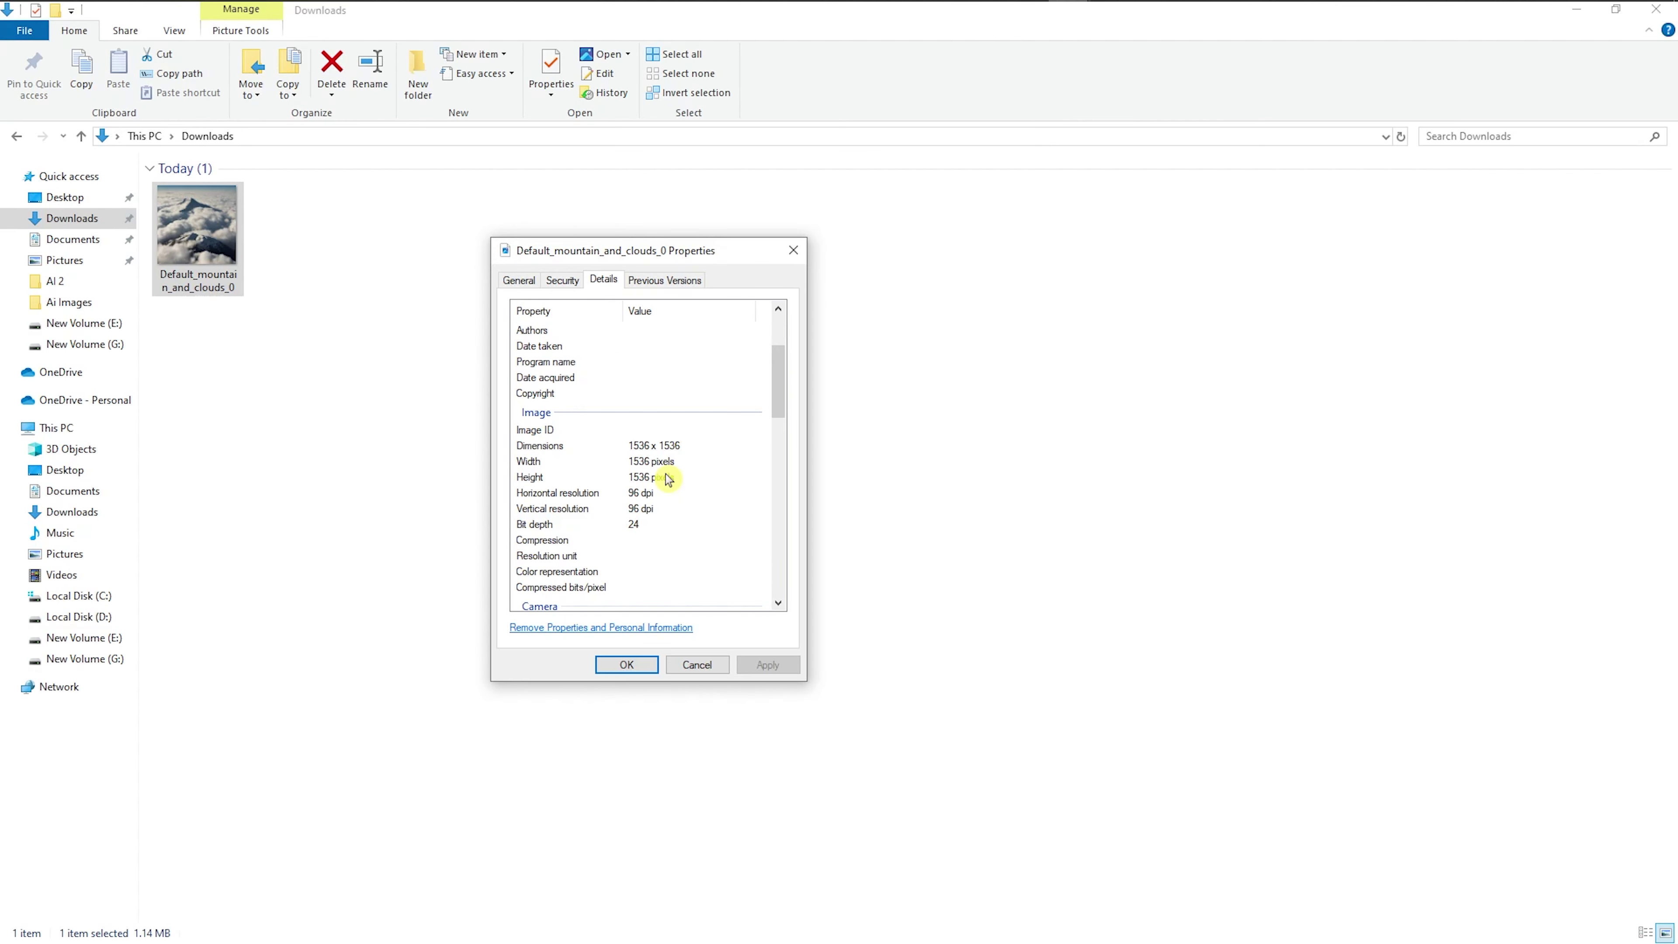
pyautogui.click(627, 664)
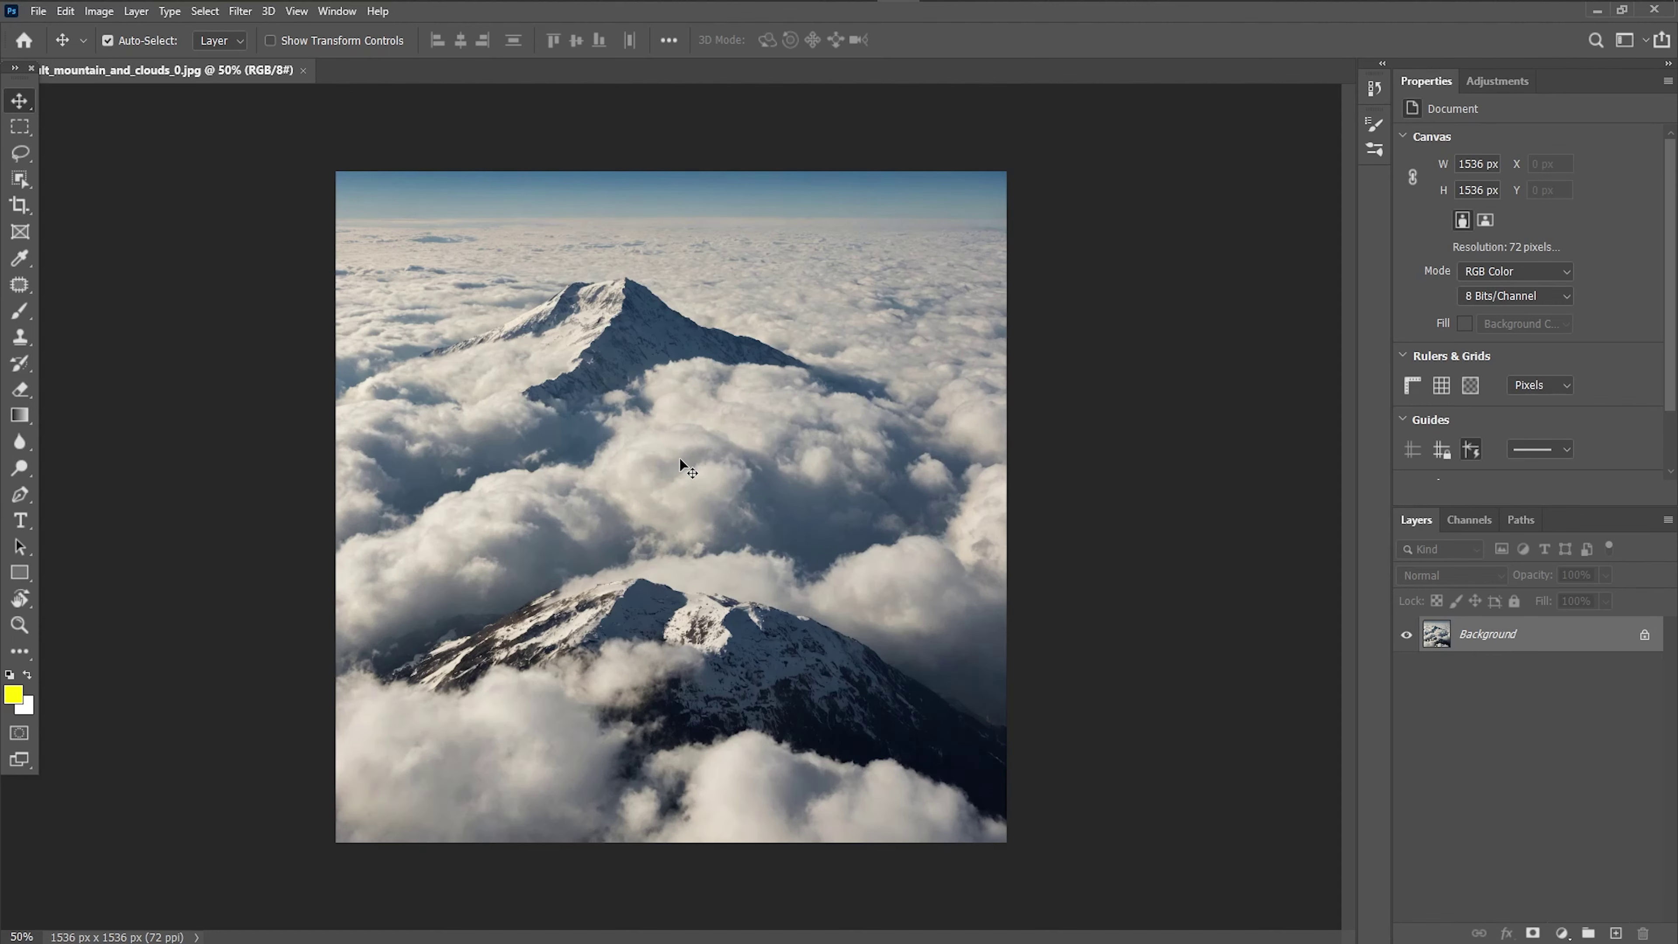
# Open the Image Size settings for the mountain and clouds image and choose Preserve Details 2.0 resampling
pyautogui.click(99, 12)
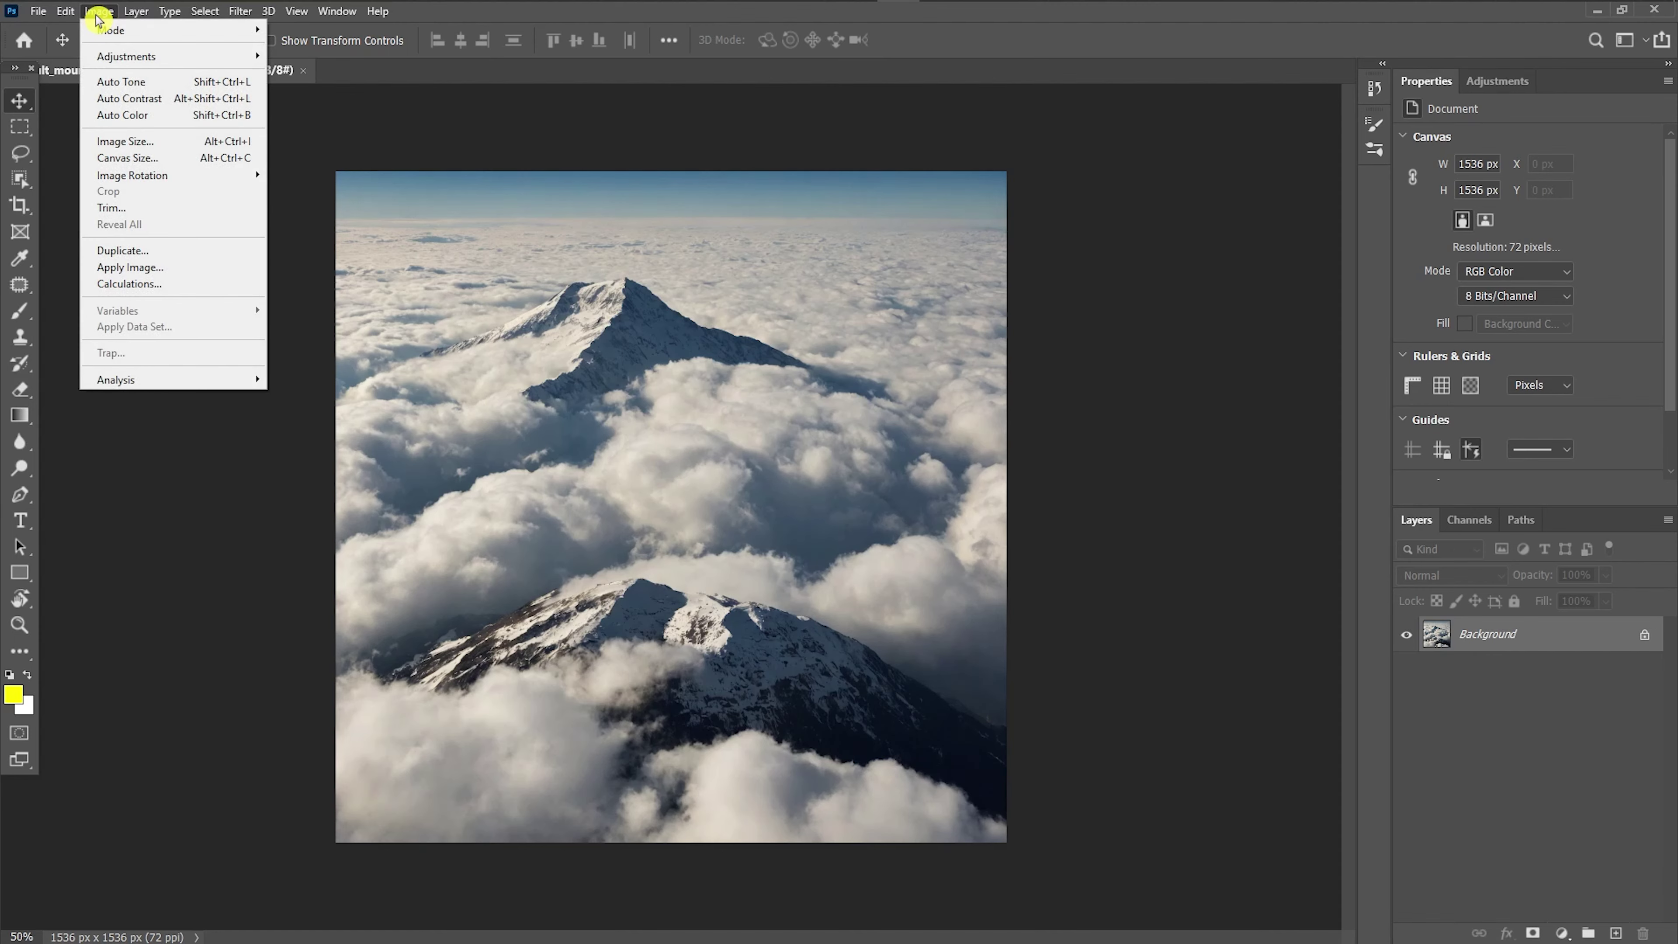
pyautogui.click(127, 140)
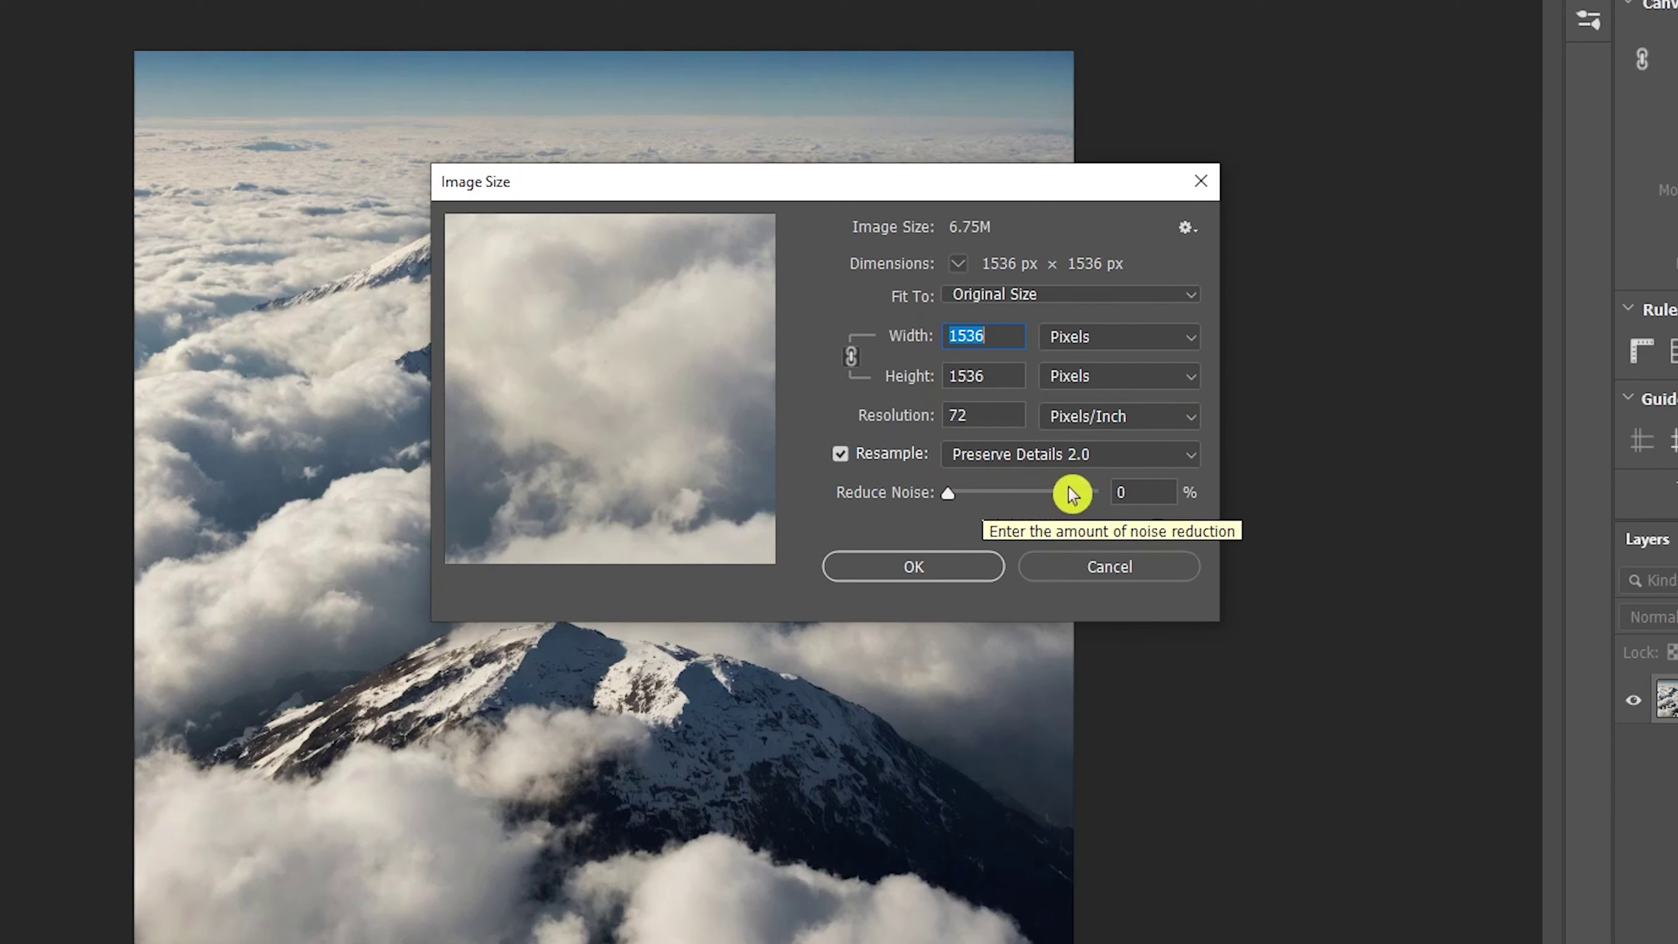
pyautogui.click(1080, 470)
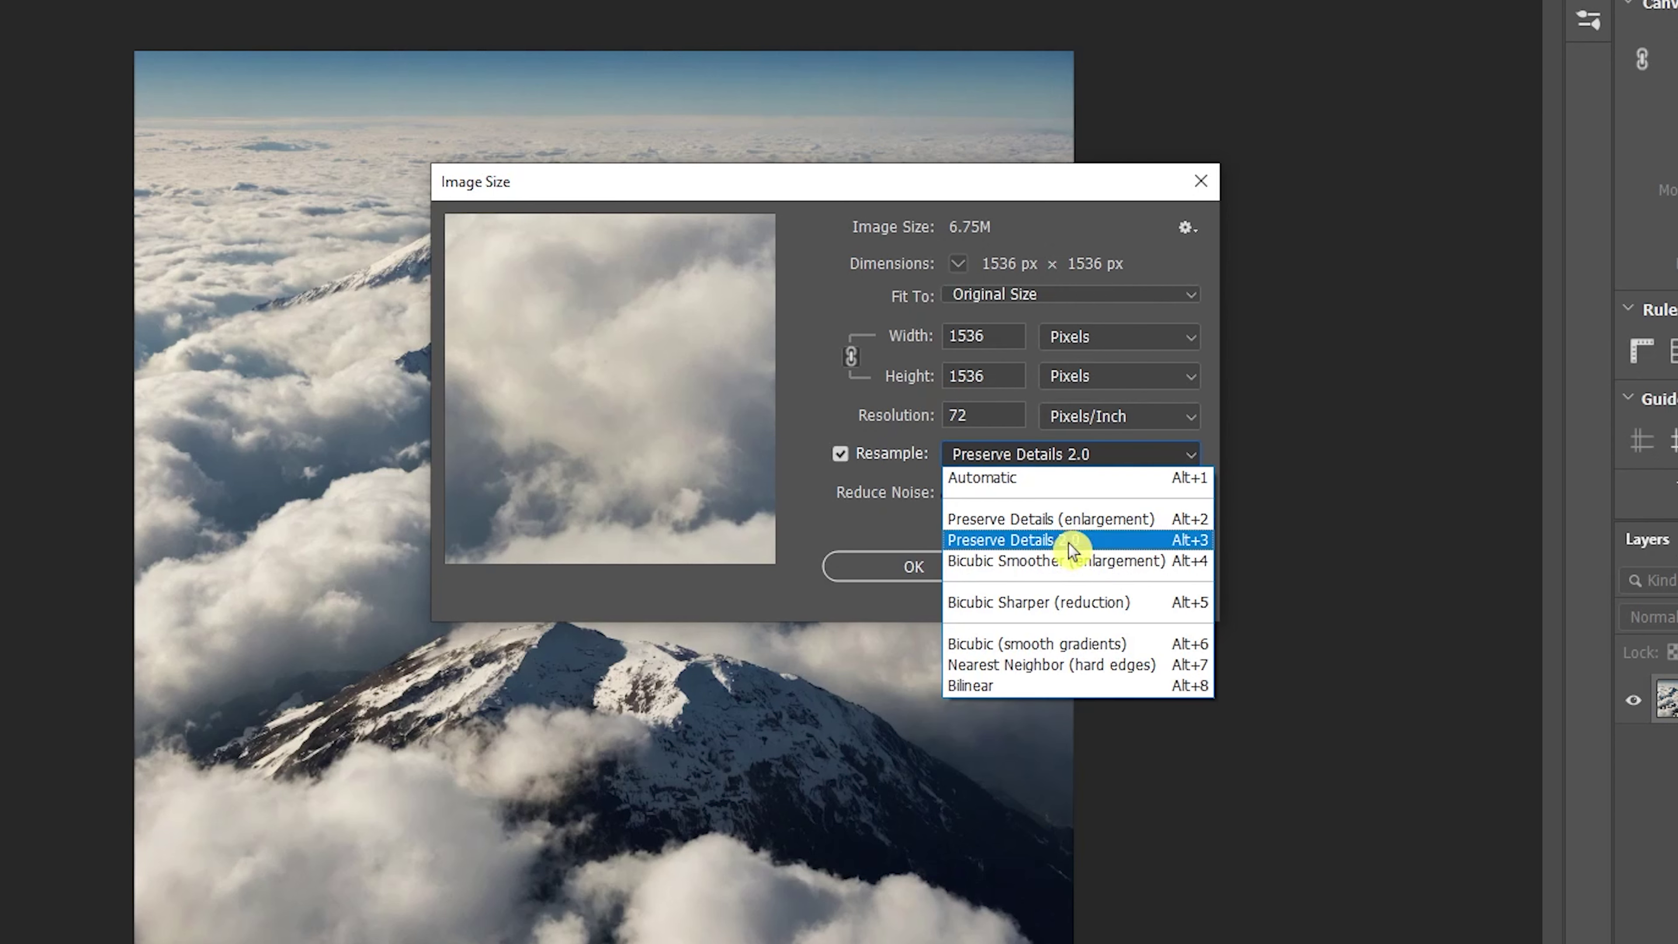
pyautogui.click(1084, 547)
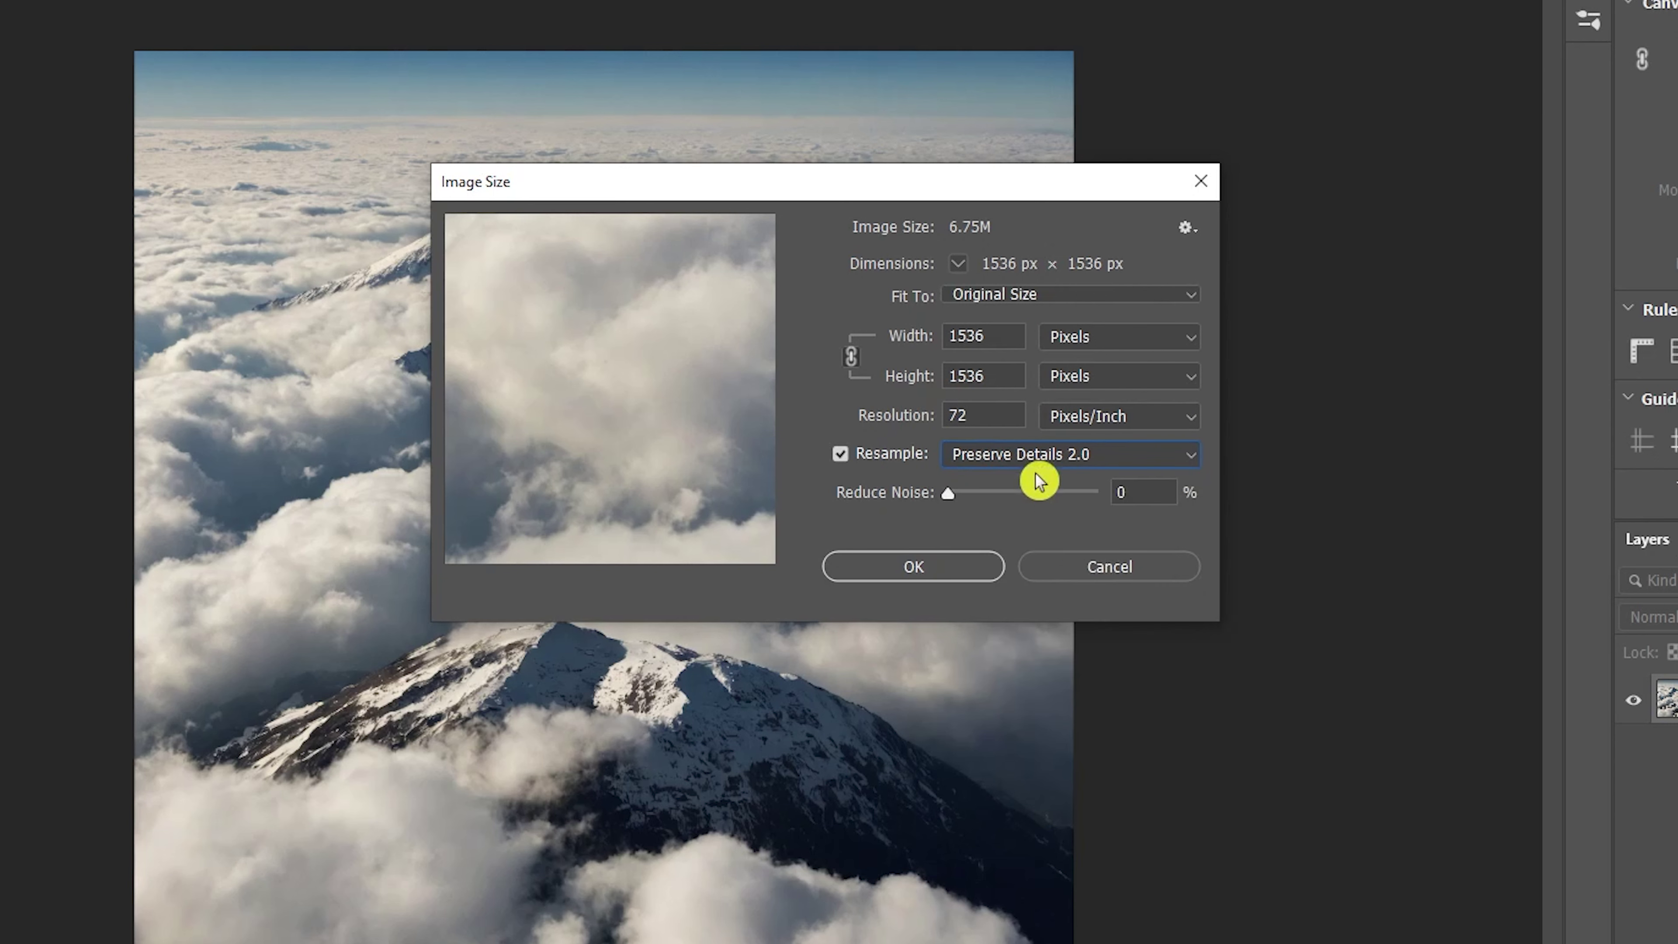
# Set the image resolution to 150 pixels/inch, apply the resize and fit the whole image in view
pyautogui.doubleClick(939, 414)
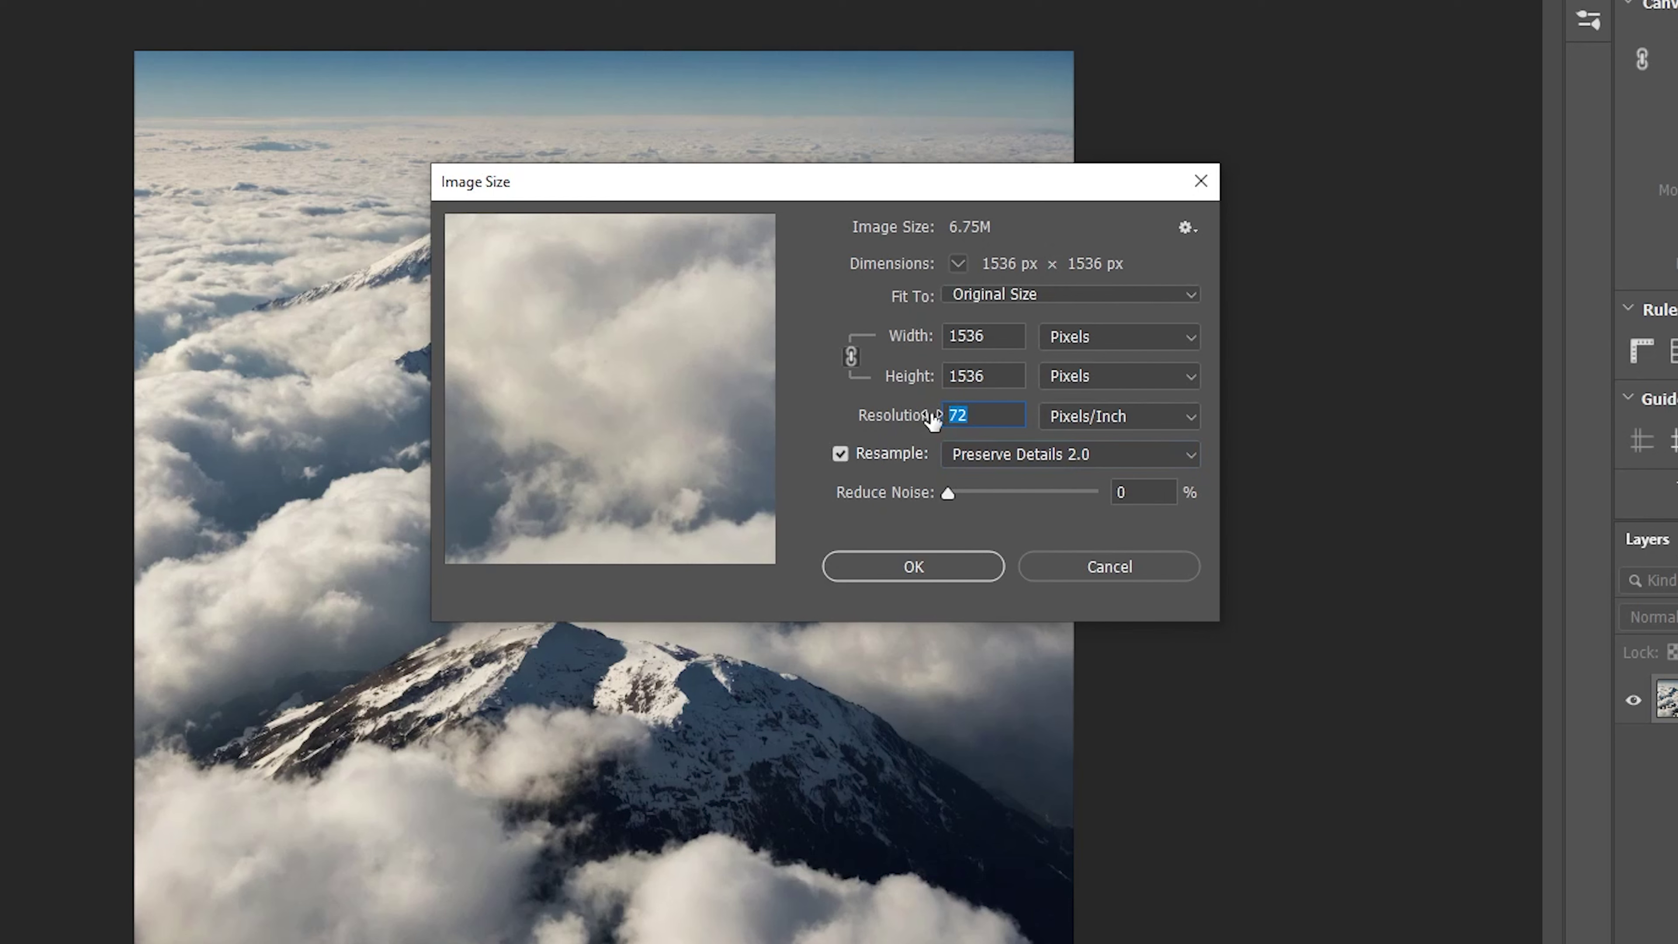
pyautogui.press('BackSpace')
pyautogui.write('150')
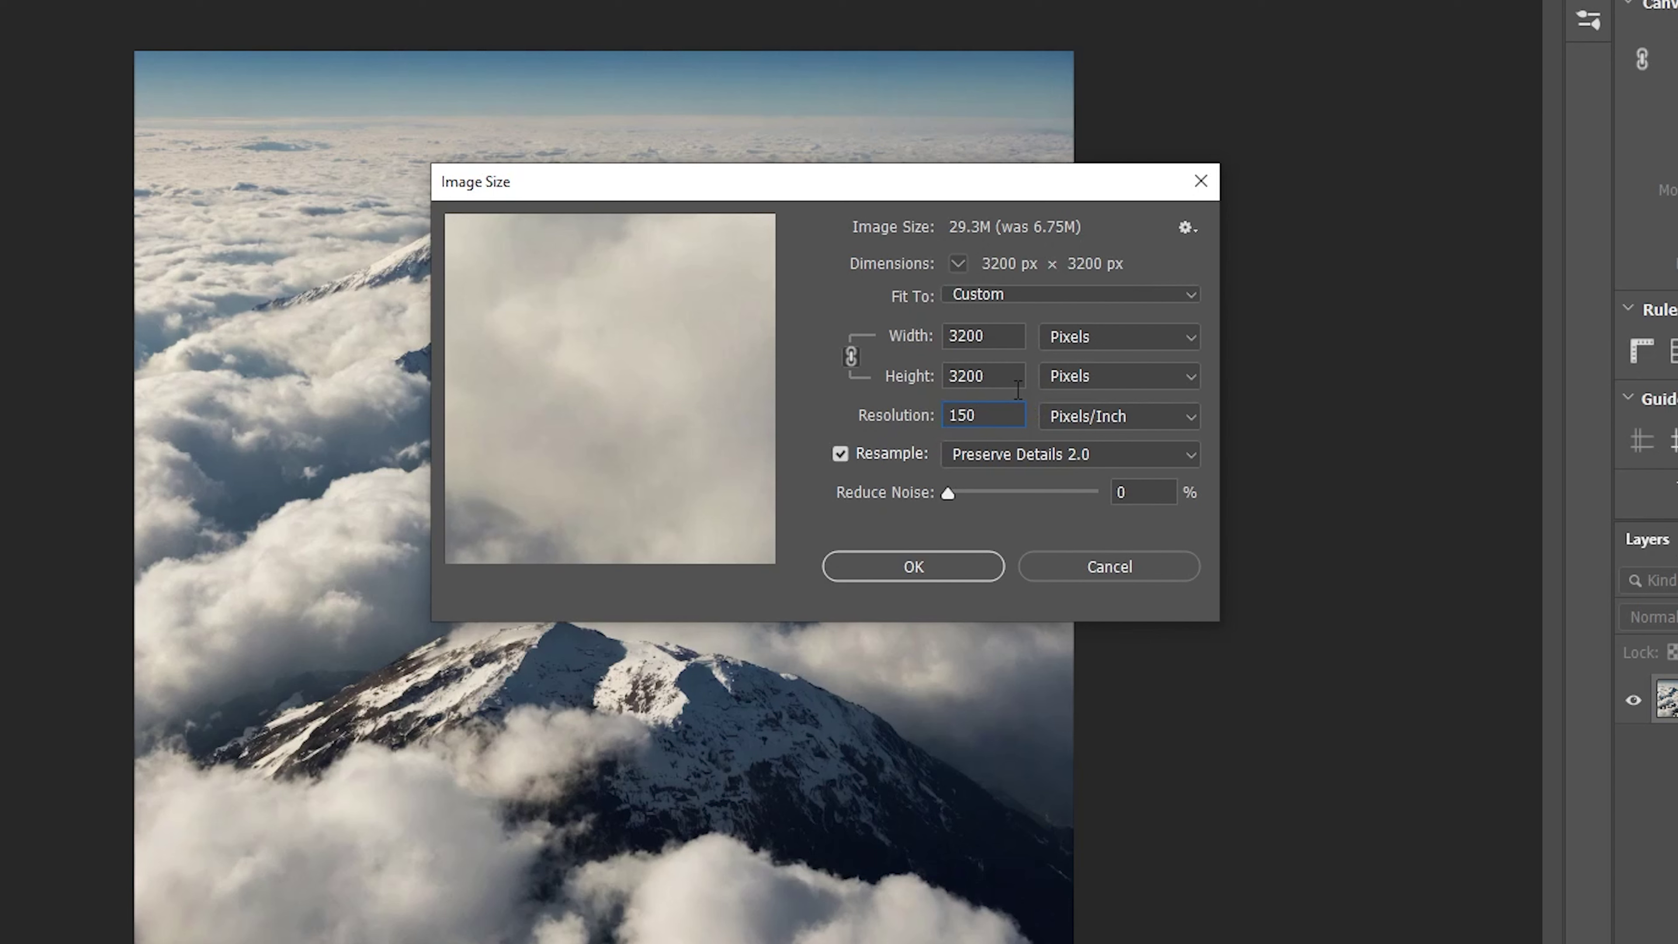
pyautogui.doubleClick(997, 342)
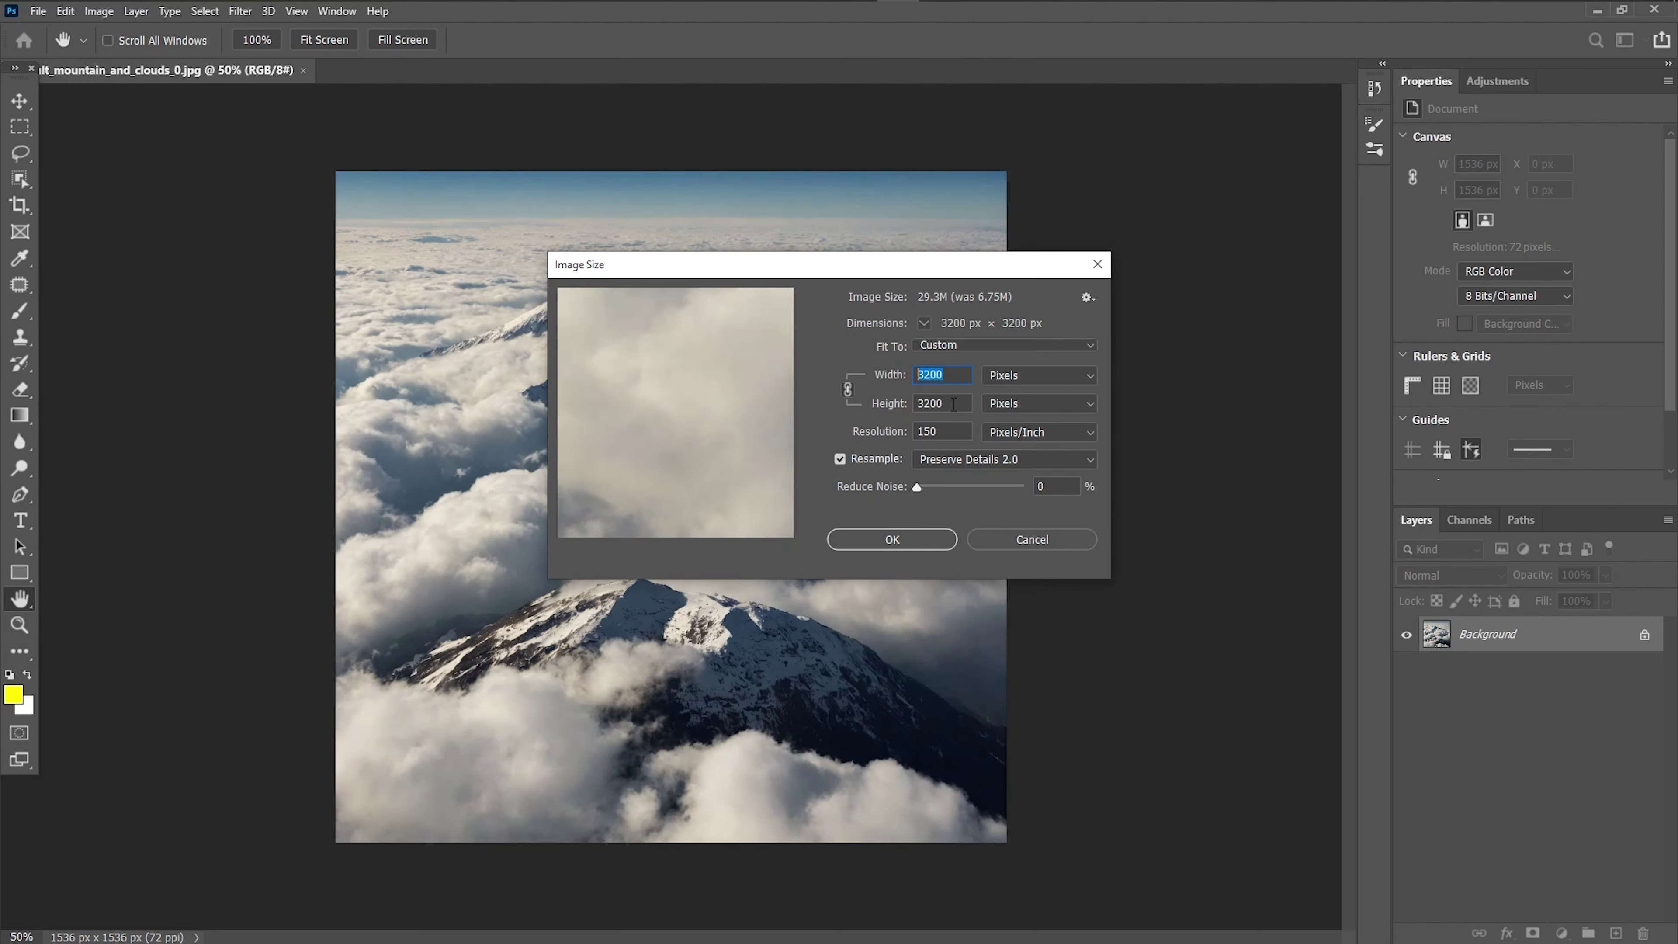
pyautogui.click(918, 538)
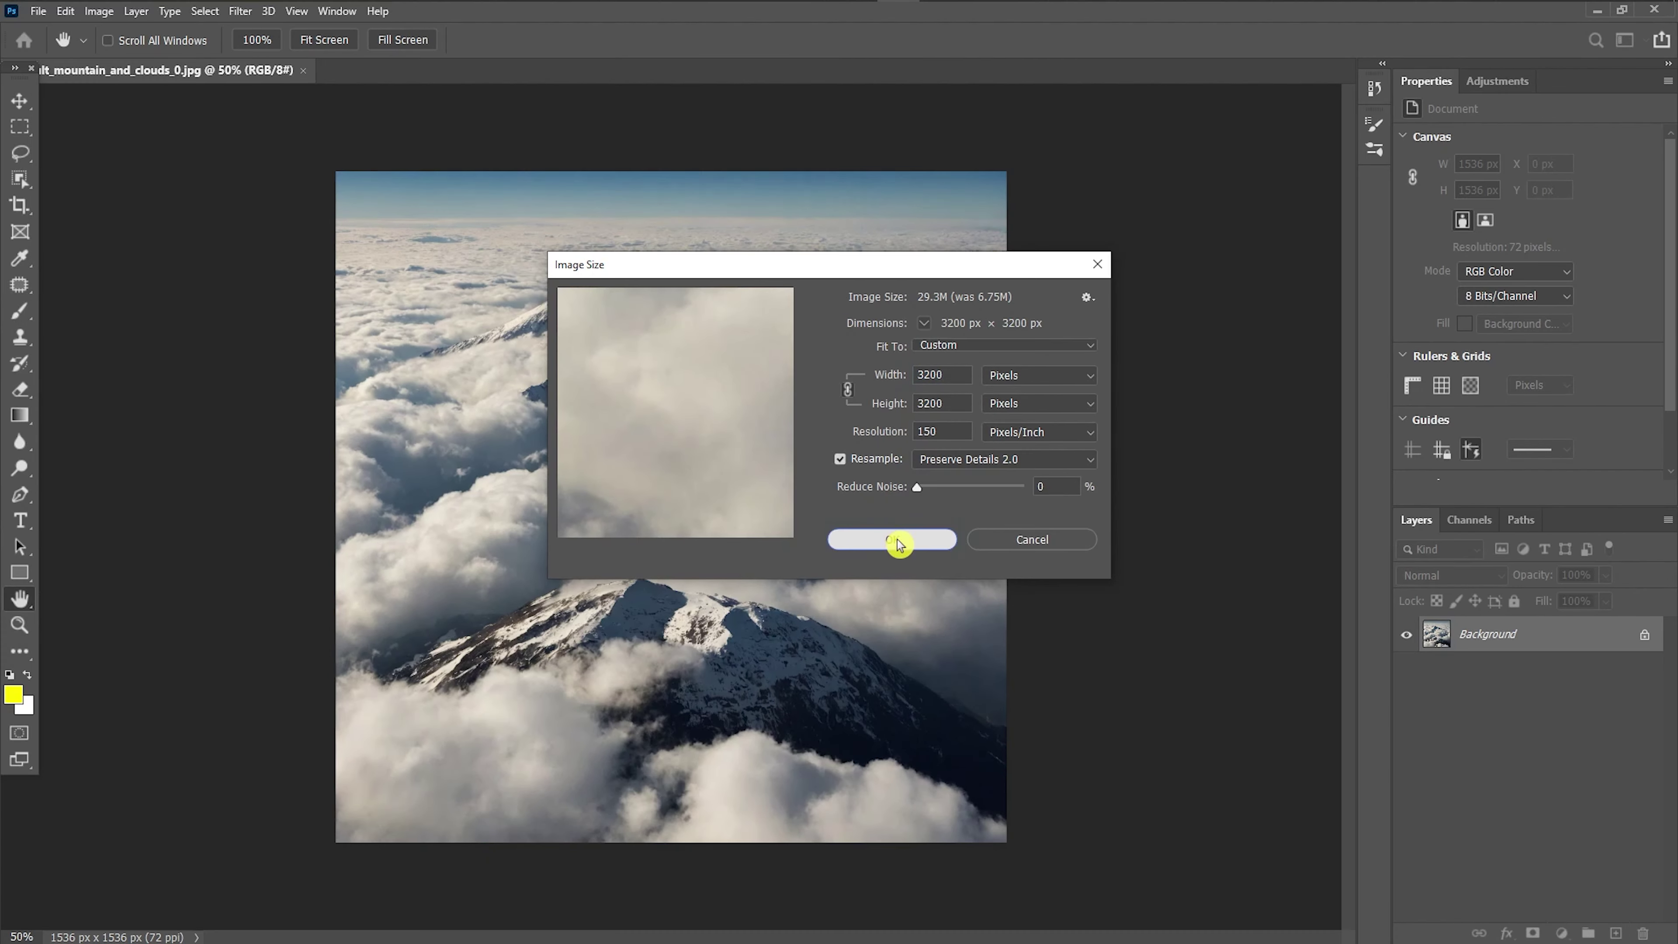
pyautogui.click(897, 540)
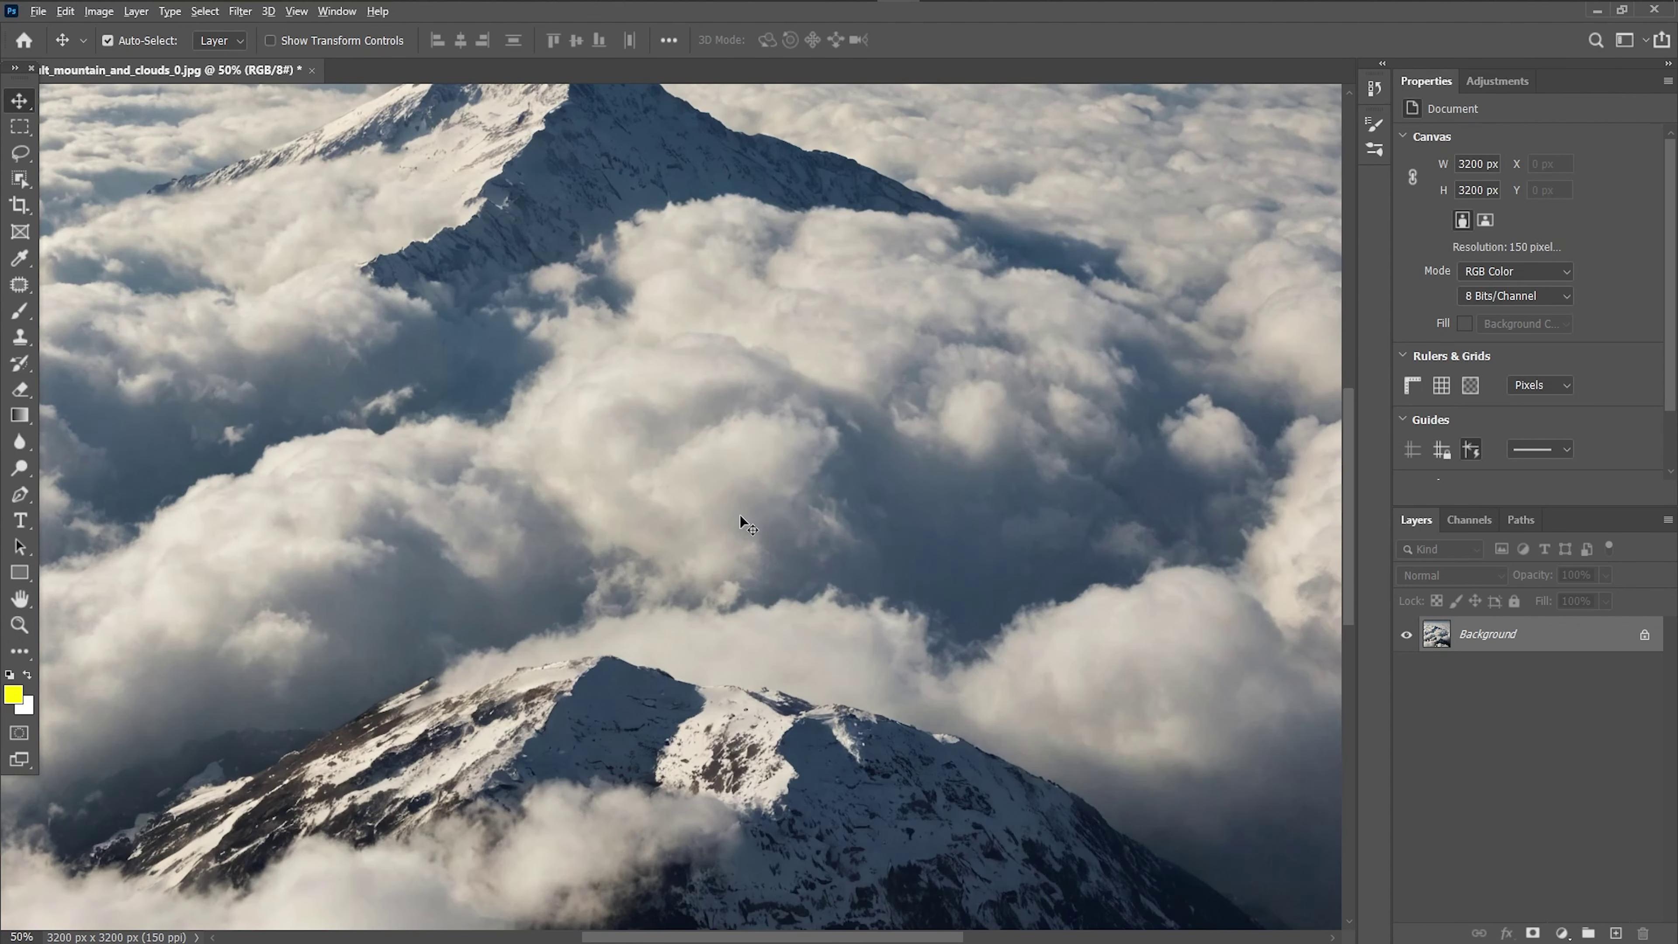
pyautogui.hotkey('ctrl', '0')
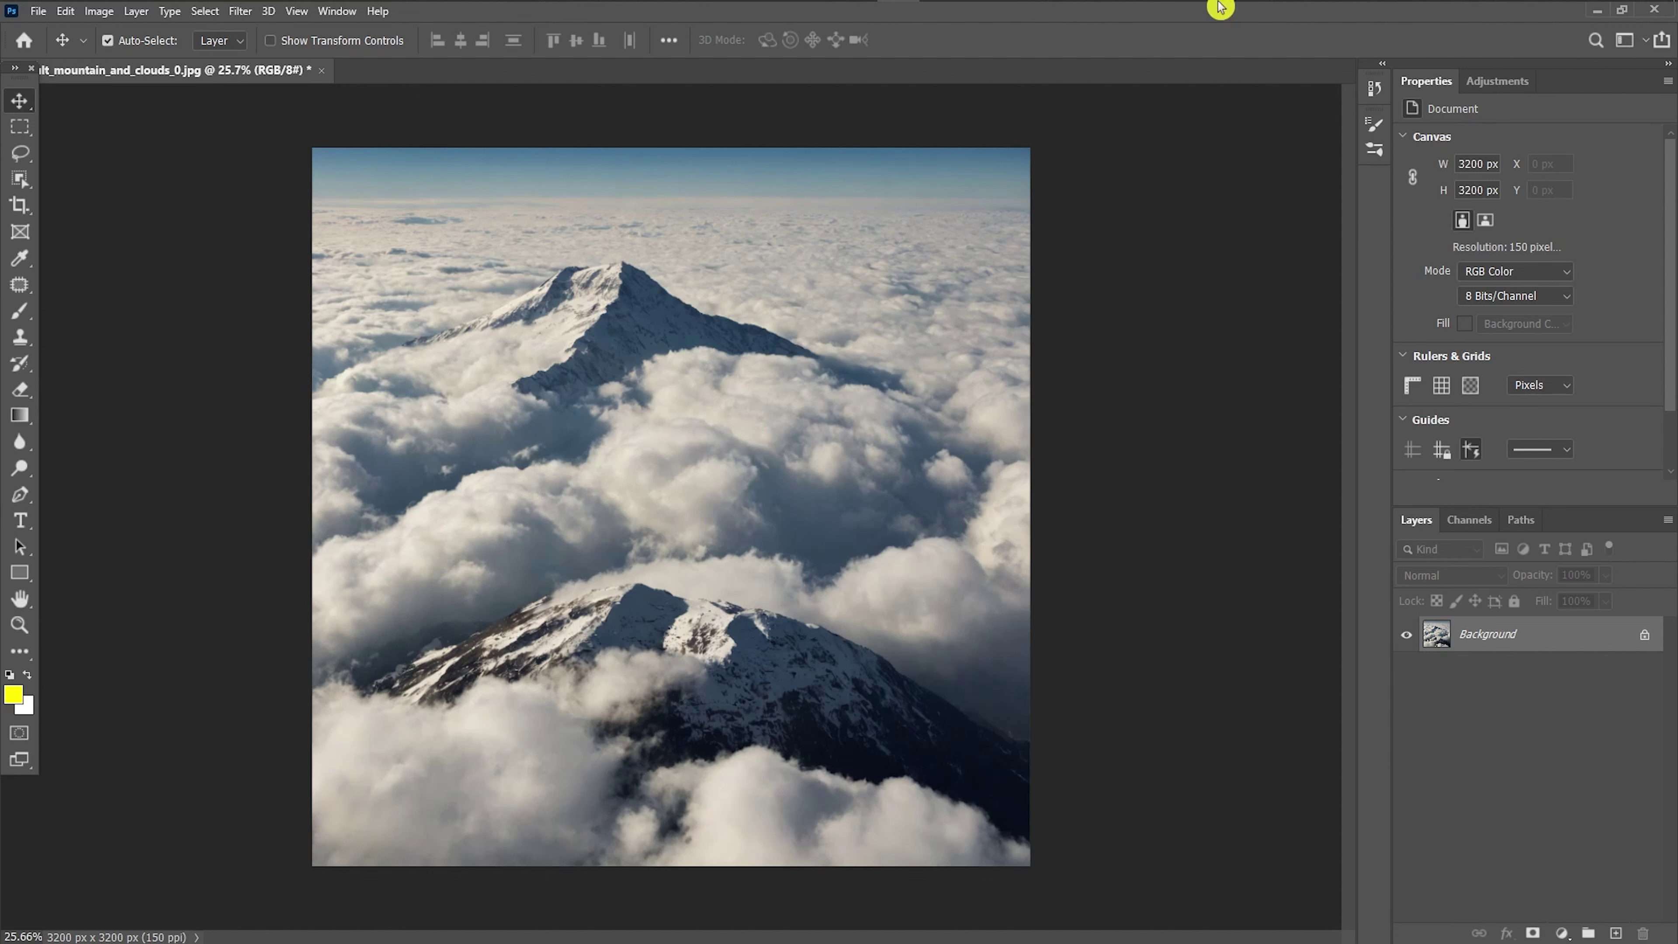
# Switch to Chrome, look at the Google search for Photopea and bring up the Photopea online editor
pyautogui.moveTo(1218, 6)
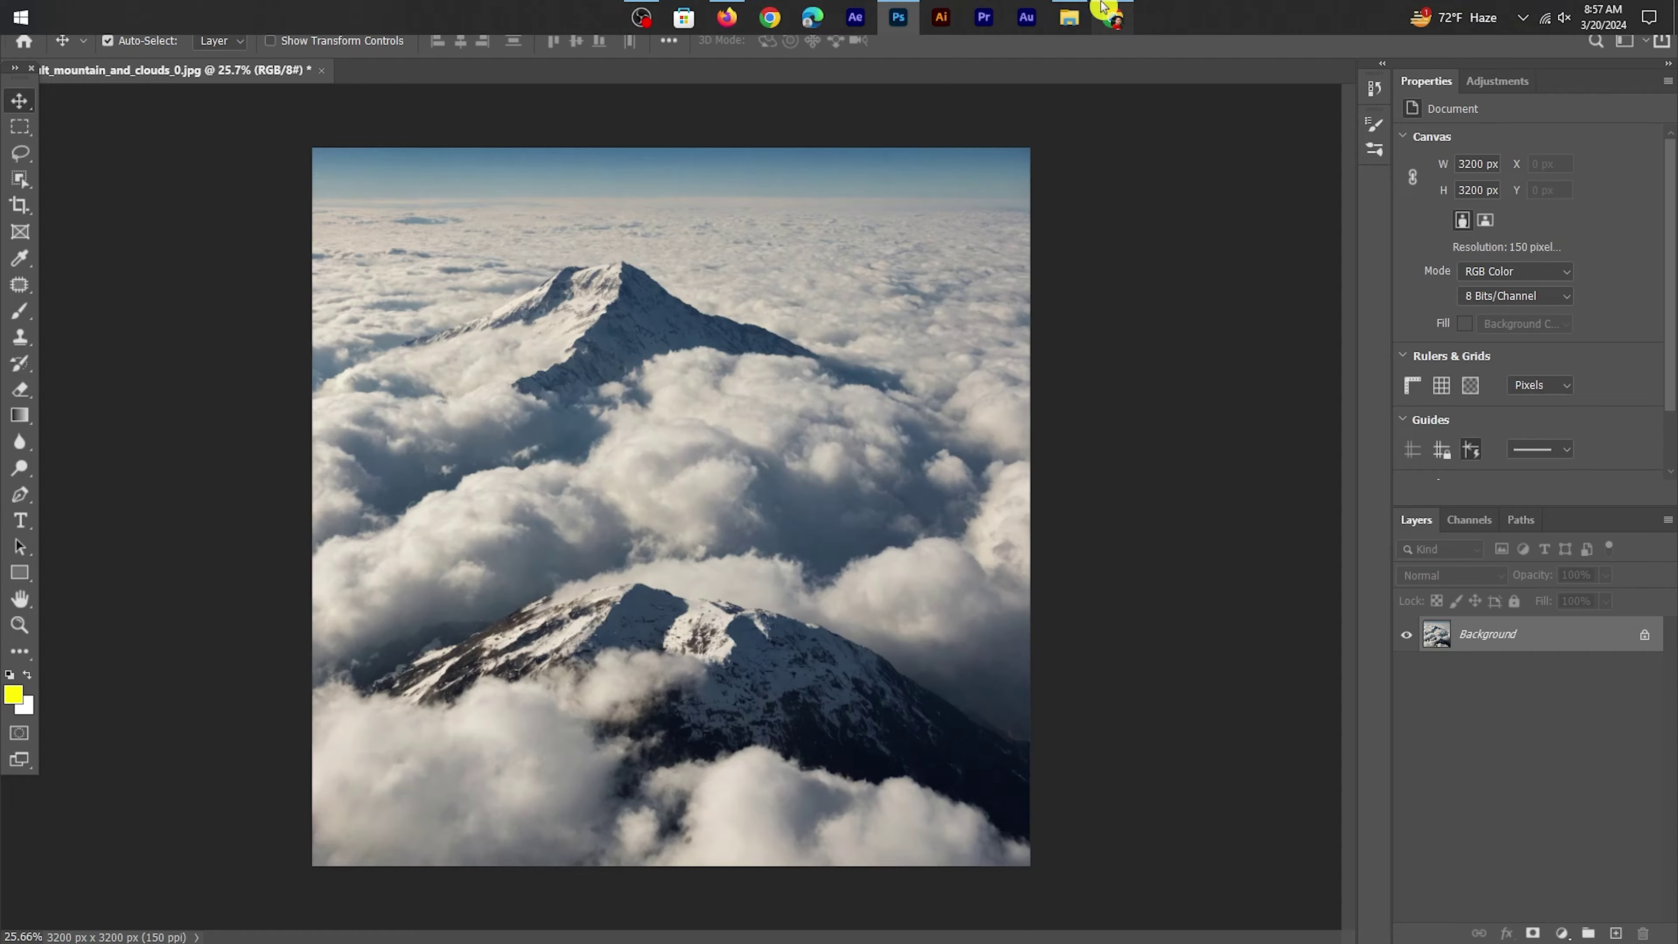
pyautogui.click(1113, 18)
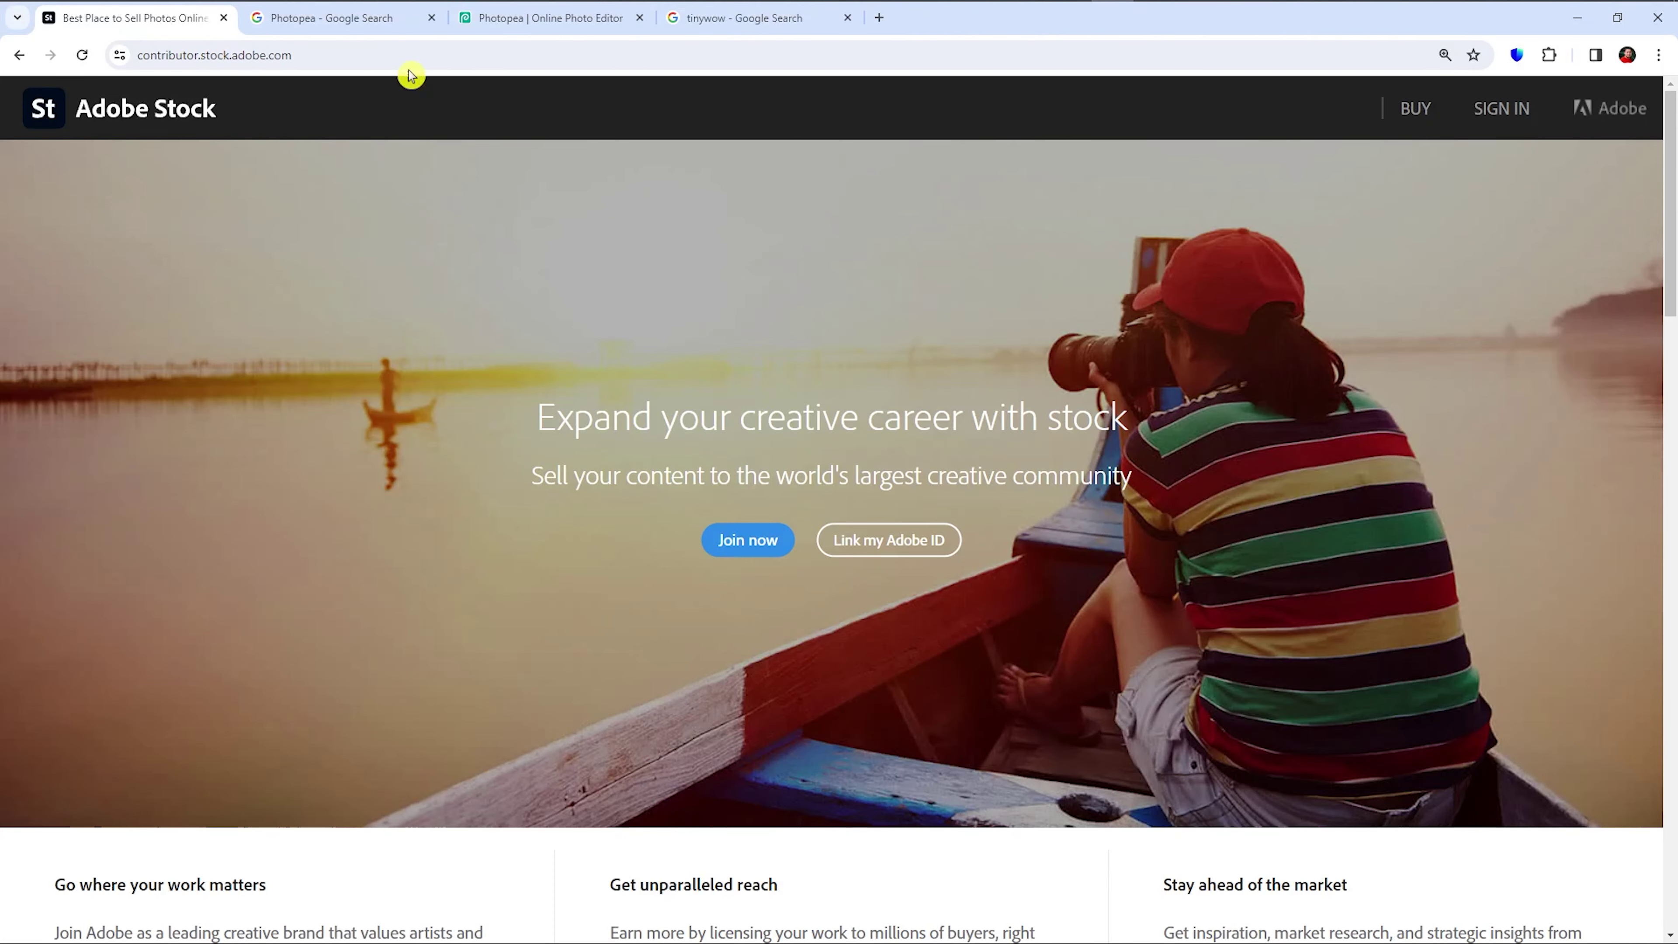
pyautogui.click(520, 20)
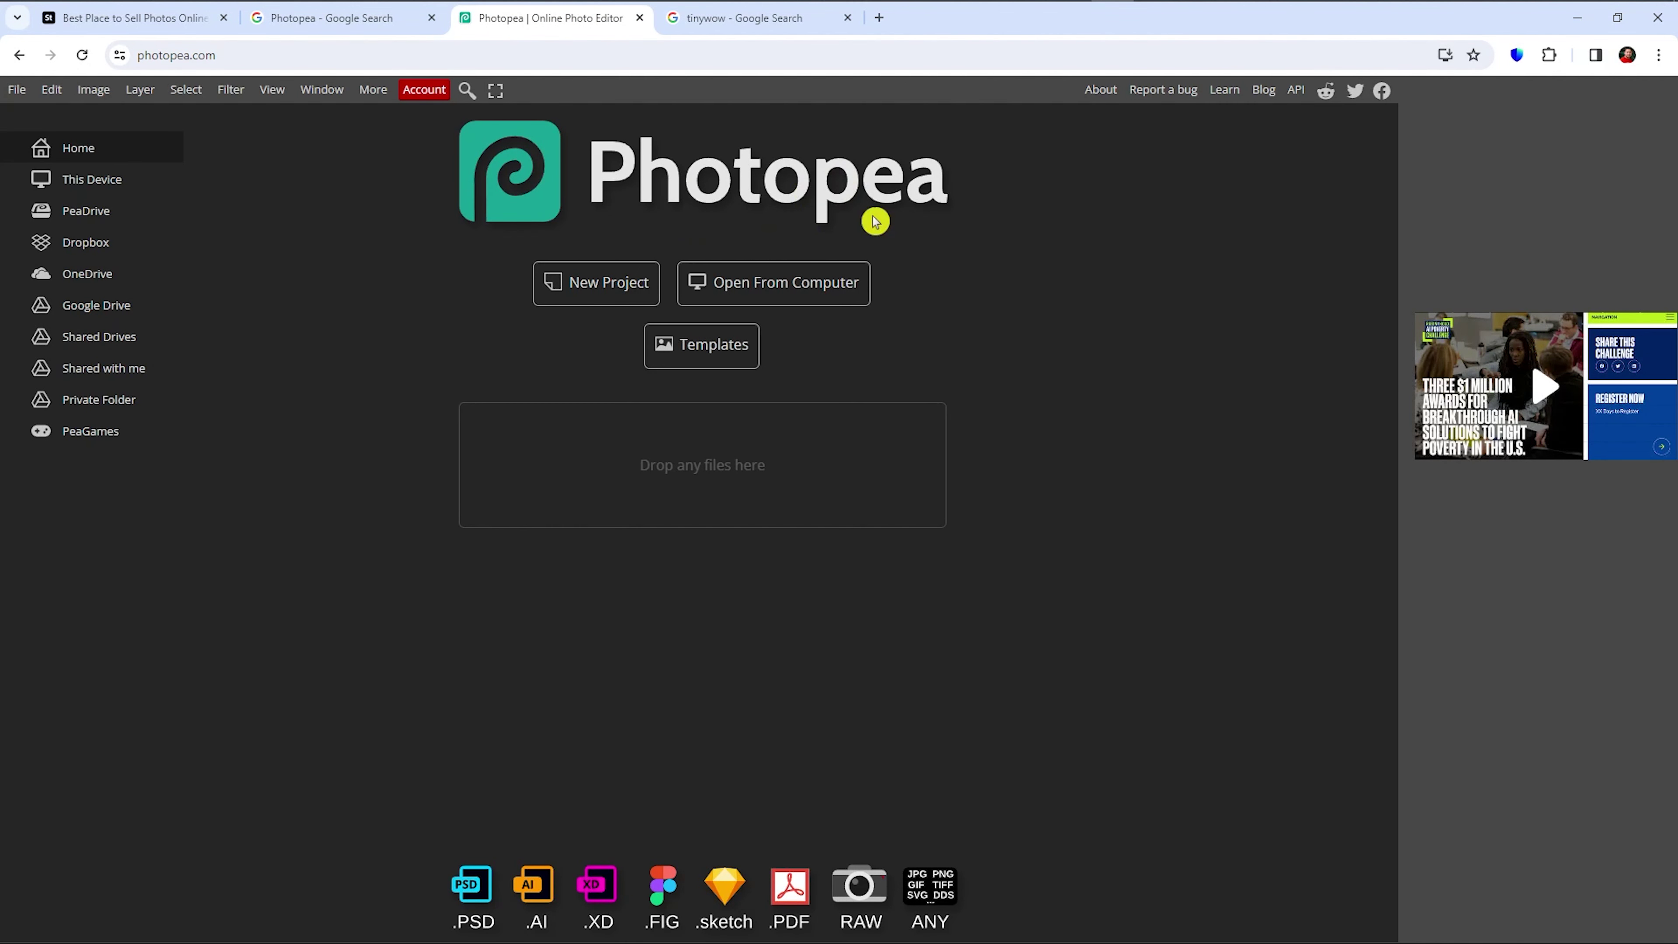
pyautogui.click(338, 19)
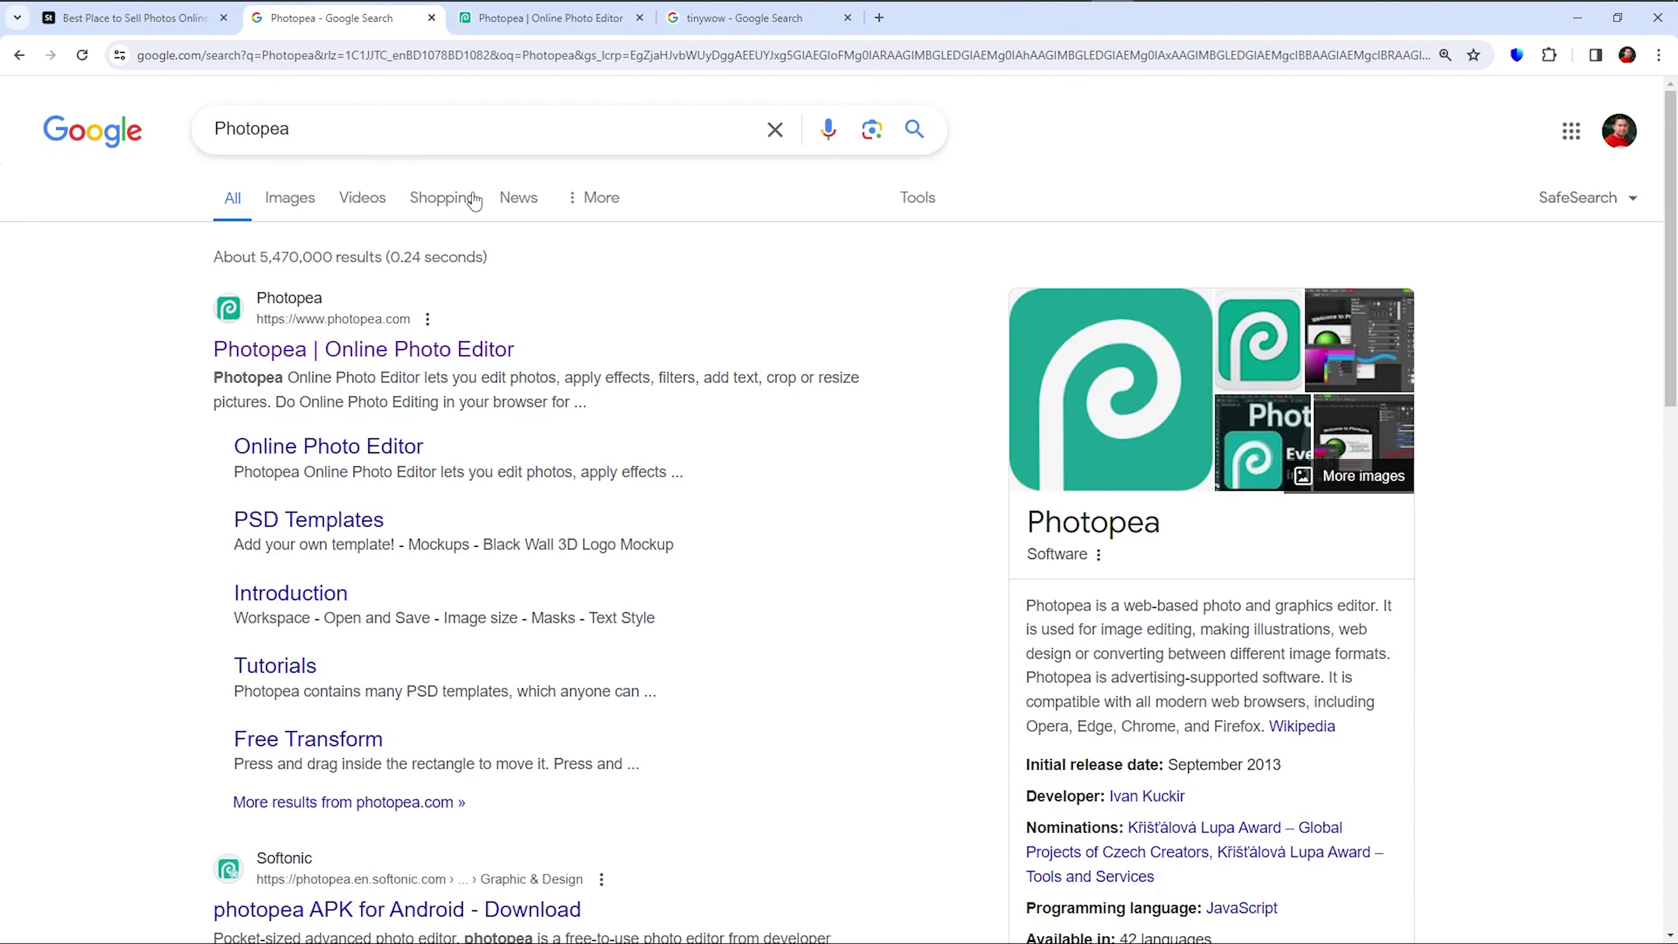
pyautogui.doubleClick(300, 130)
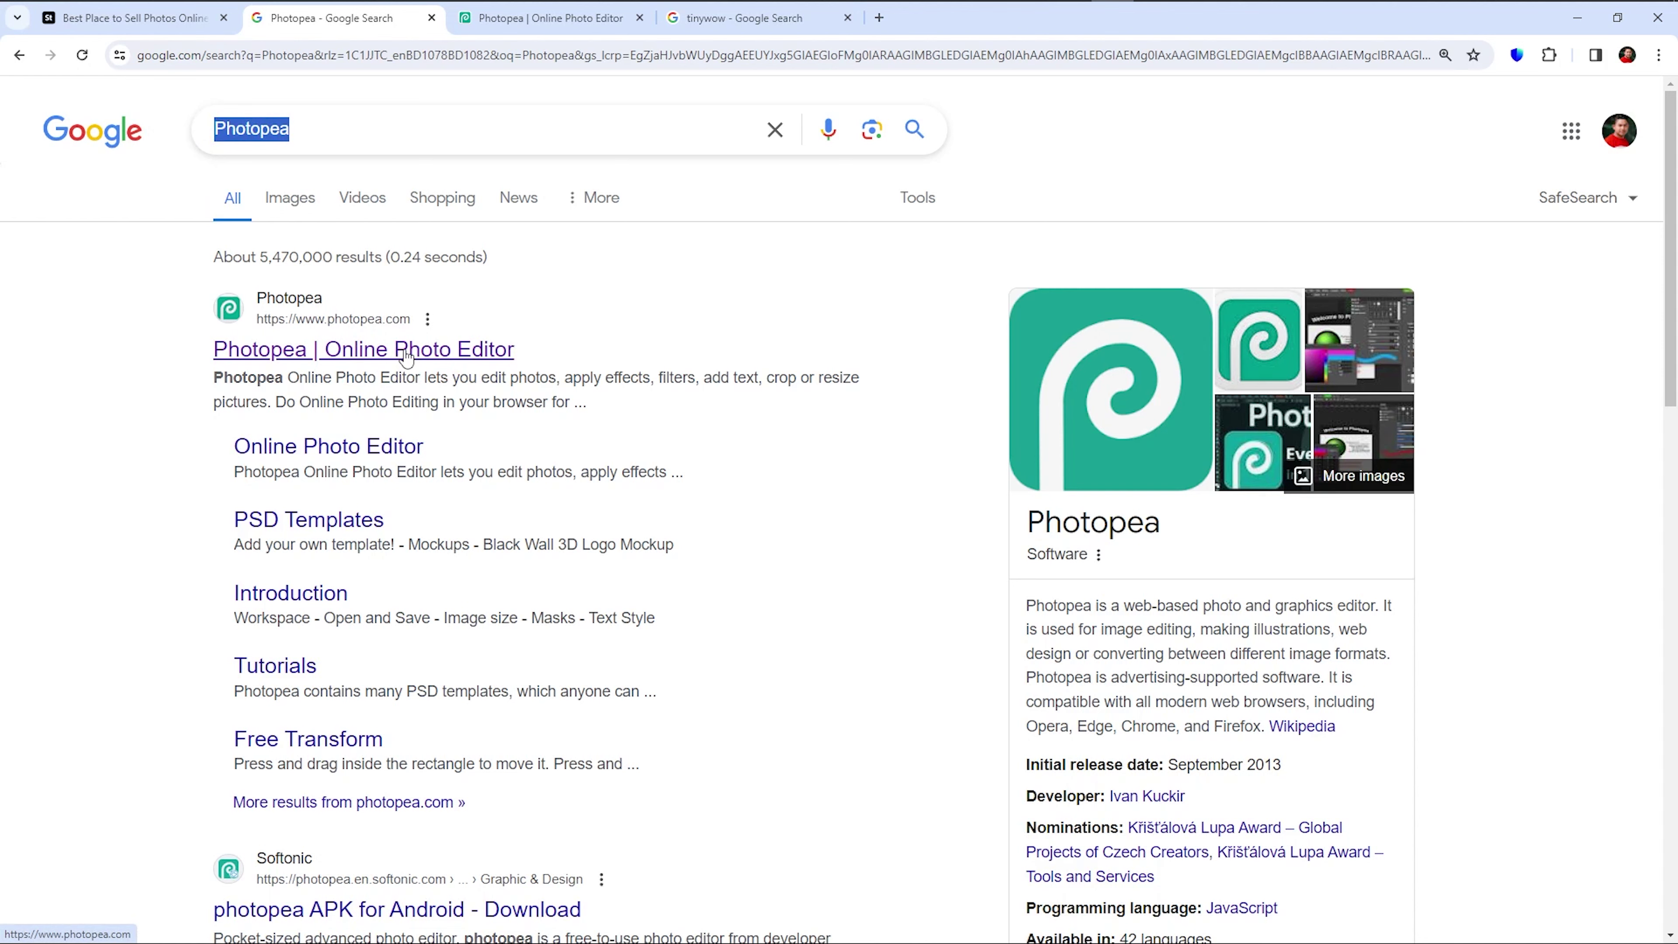
pyautogui.click(504, 21)
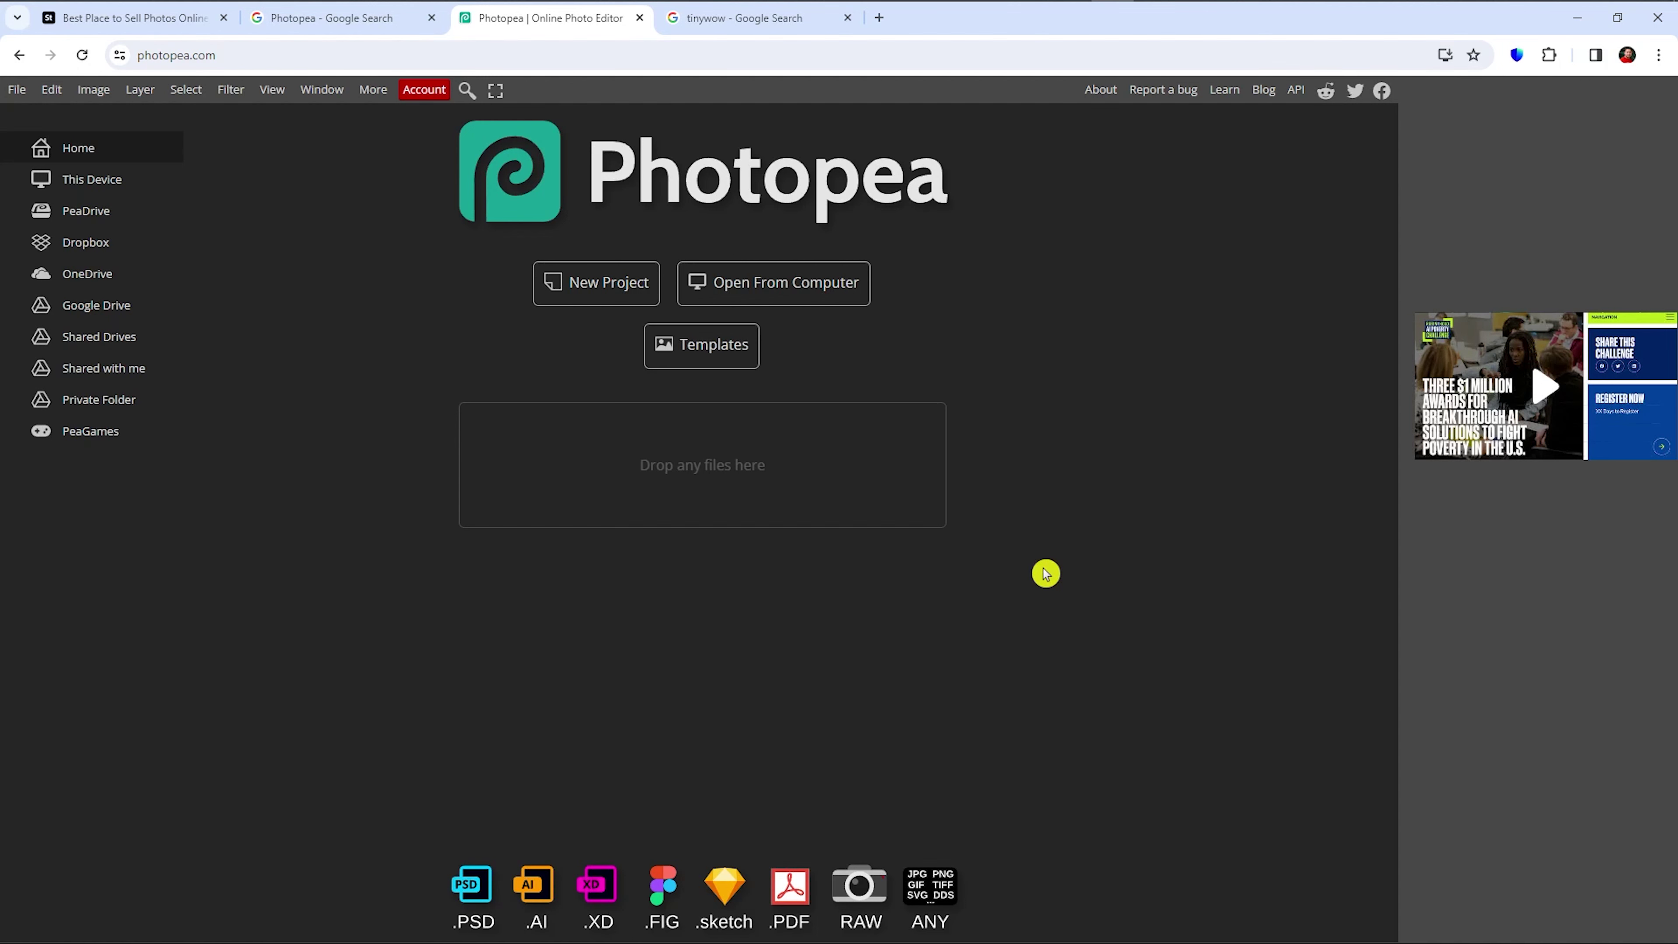
# Create a blank 1280 × 720 px project in Photopea and open the Default_mountain_and_clouds image from the computer
pyautogui.click(585, 289)
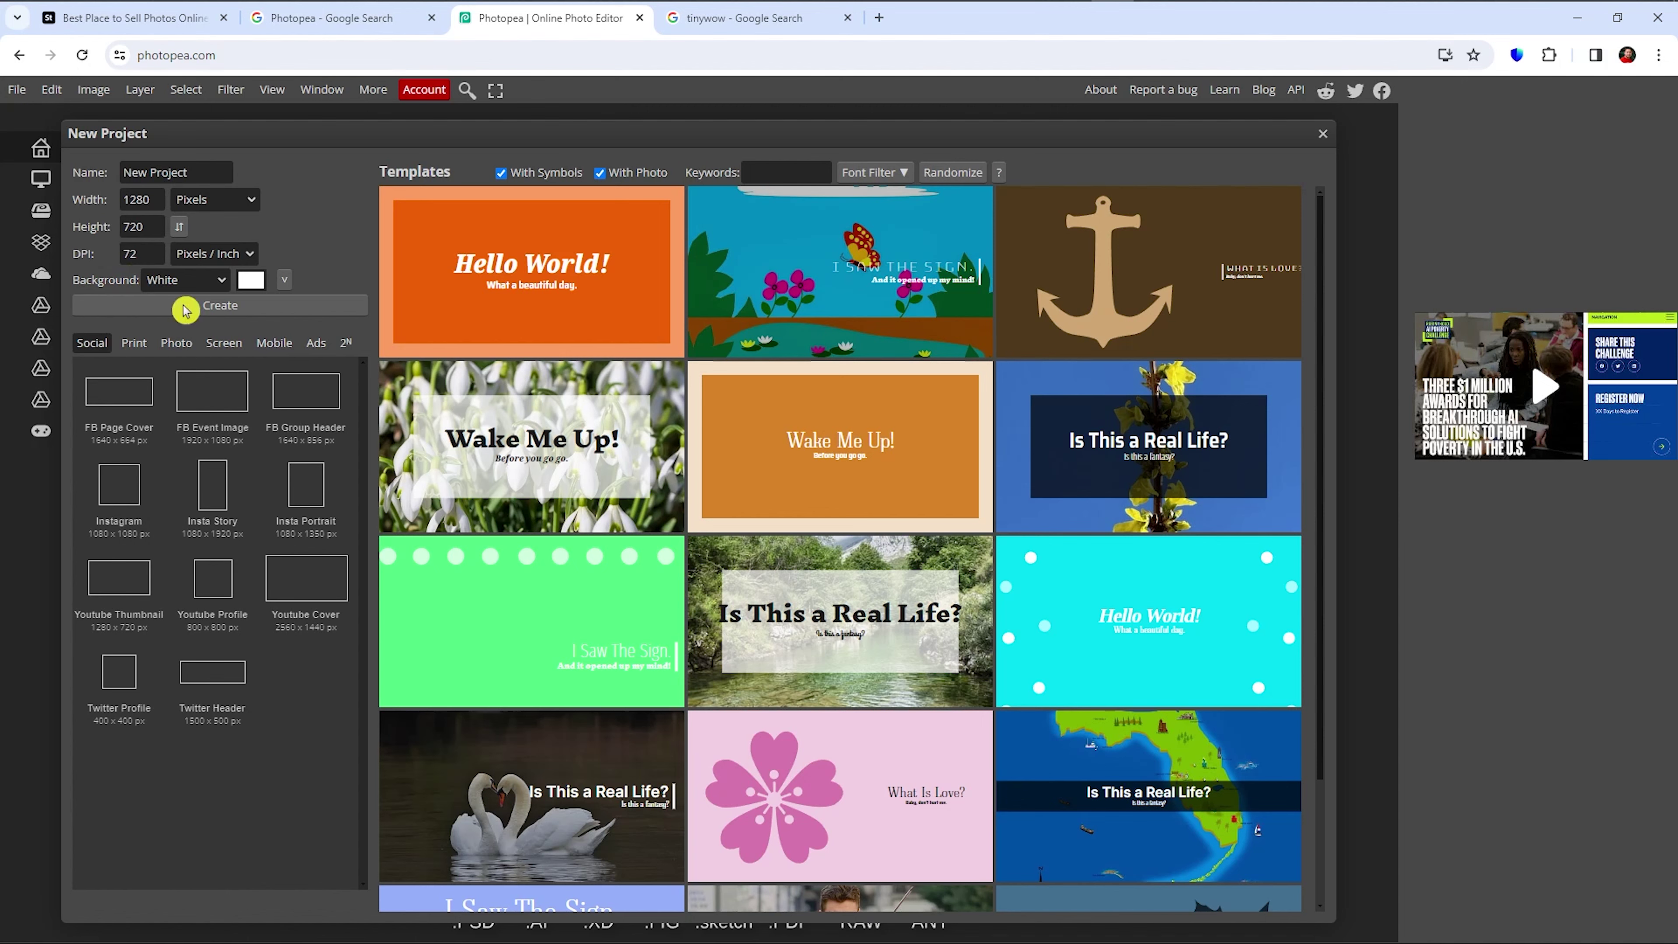
pyautogui.click(275, 310)
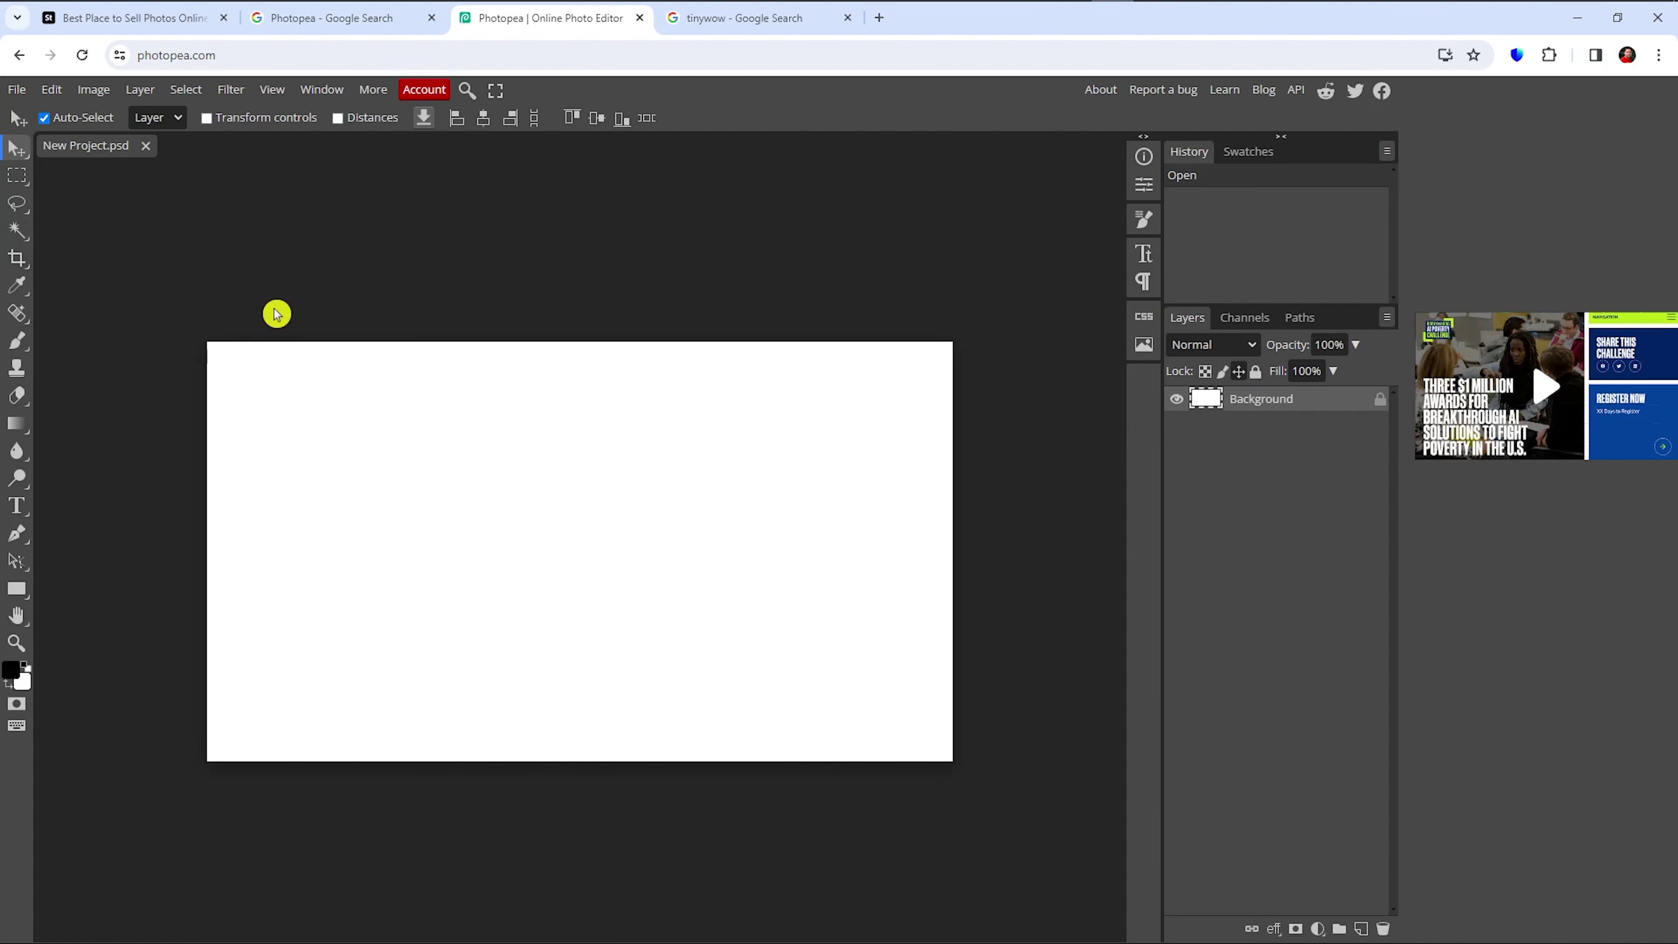
pyautogui.click(18, 93)
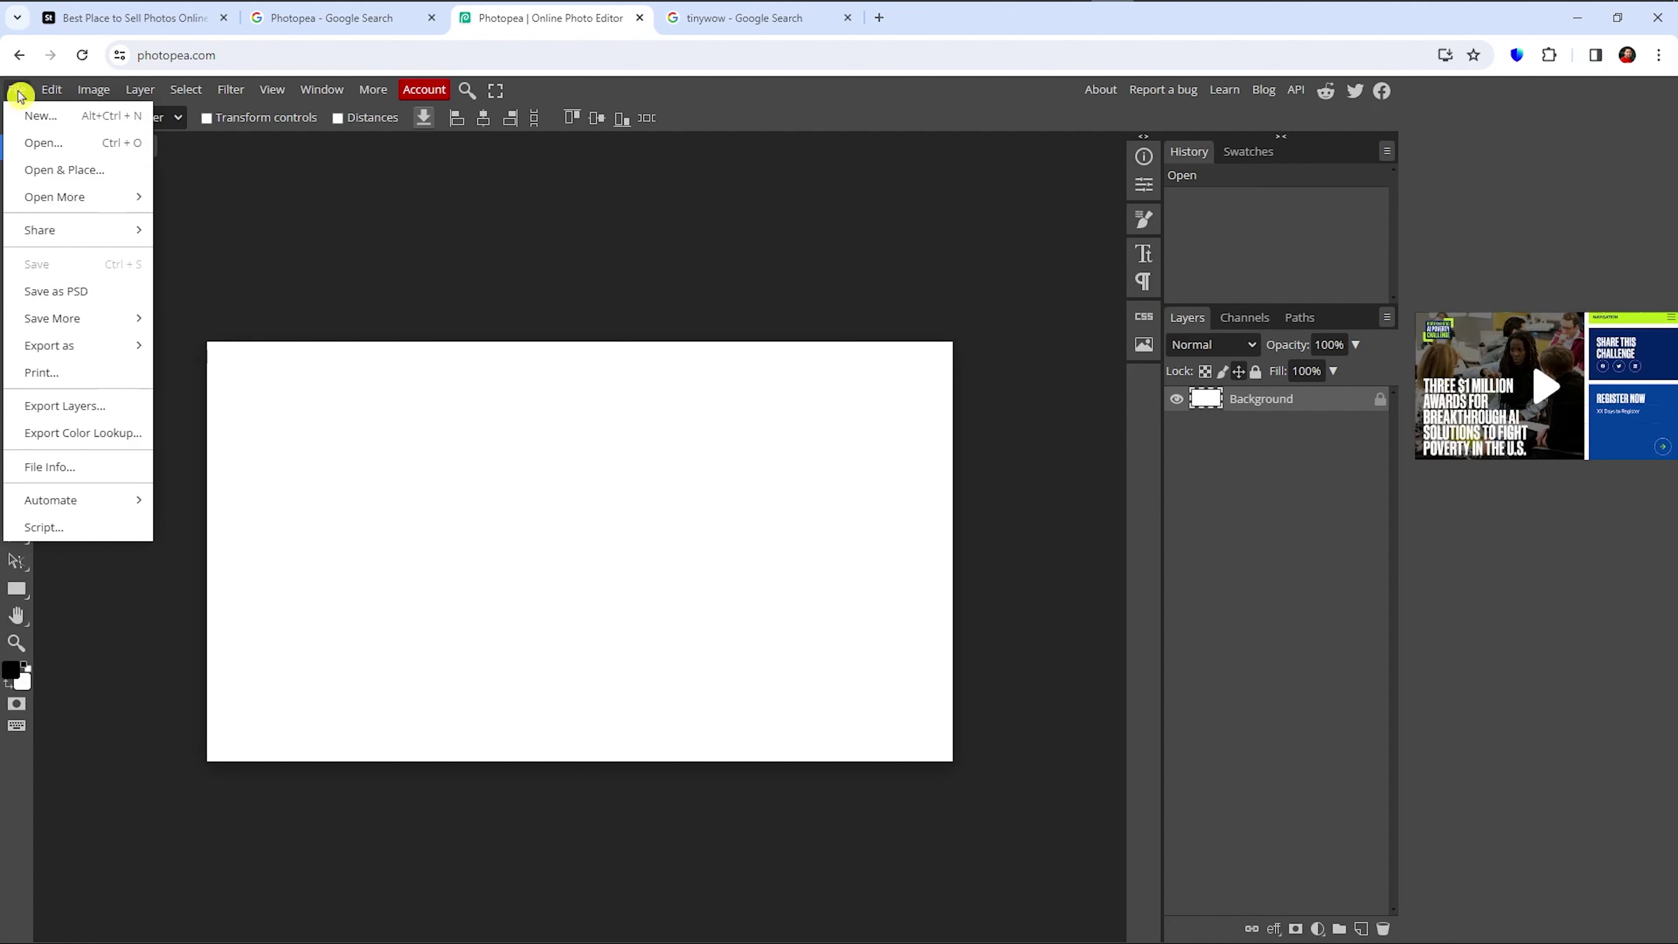
pyautogui.click(49, 154)
pyautogui.click(286, 264)
pyautogui.click(771, 714)
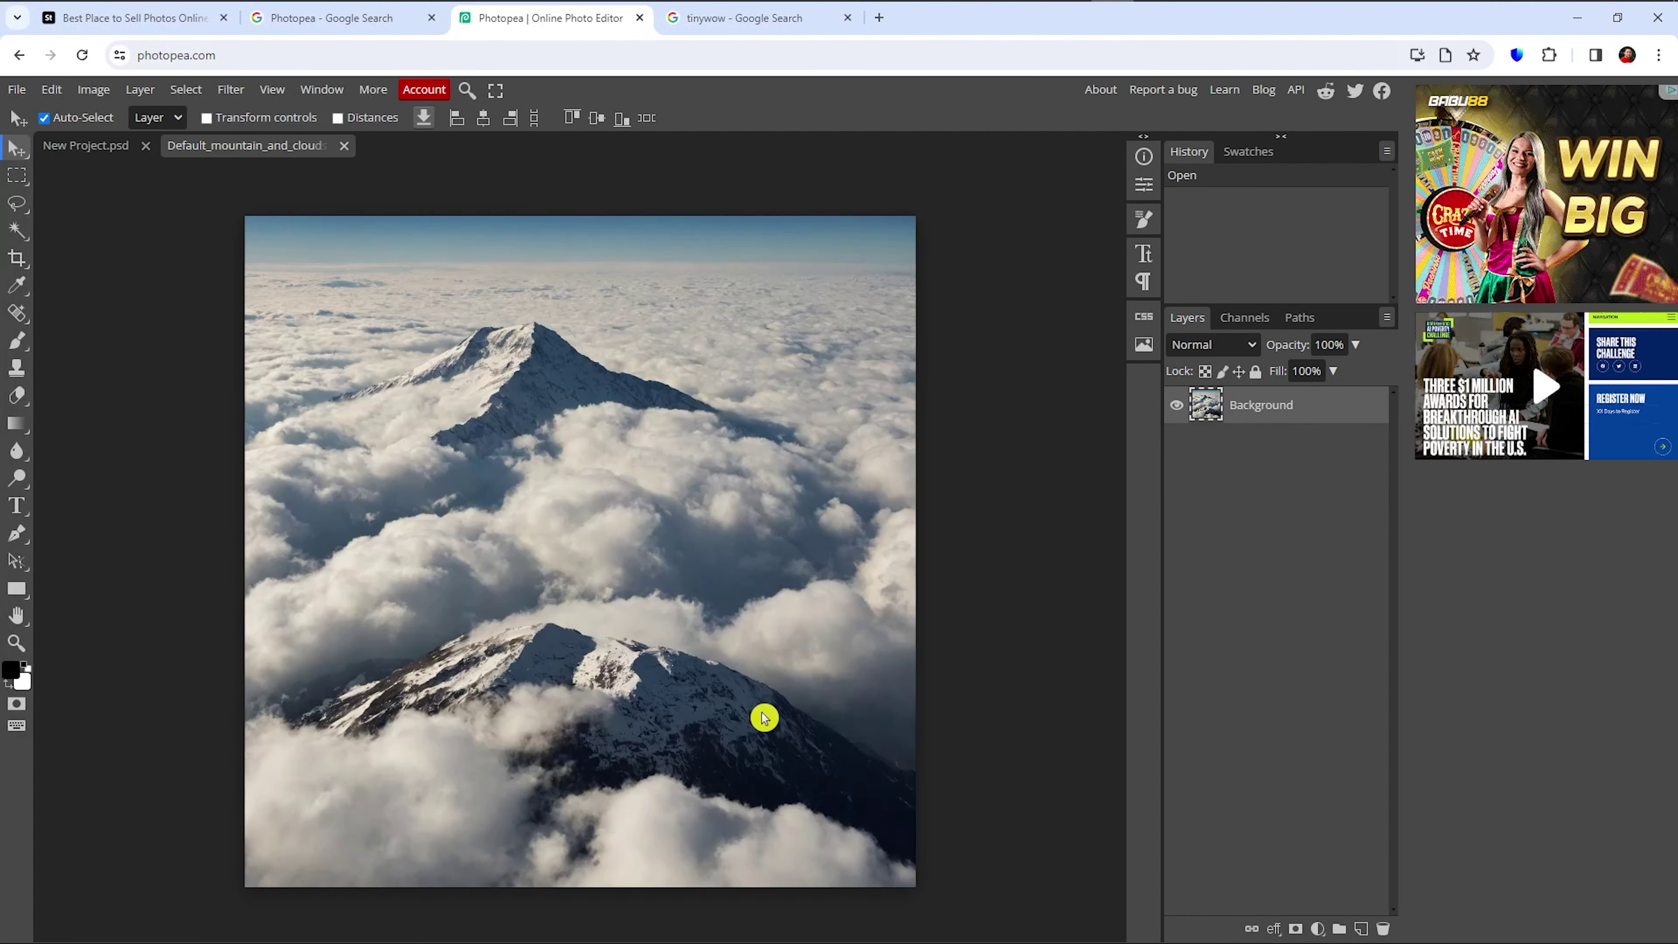
# Resize the mountain and clouds image by setting its DPI to 150 with Bilinear resampling, and fit it in view
pyautogui.click(94, 96)
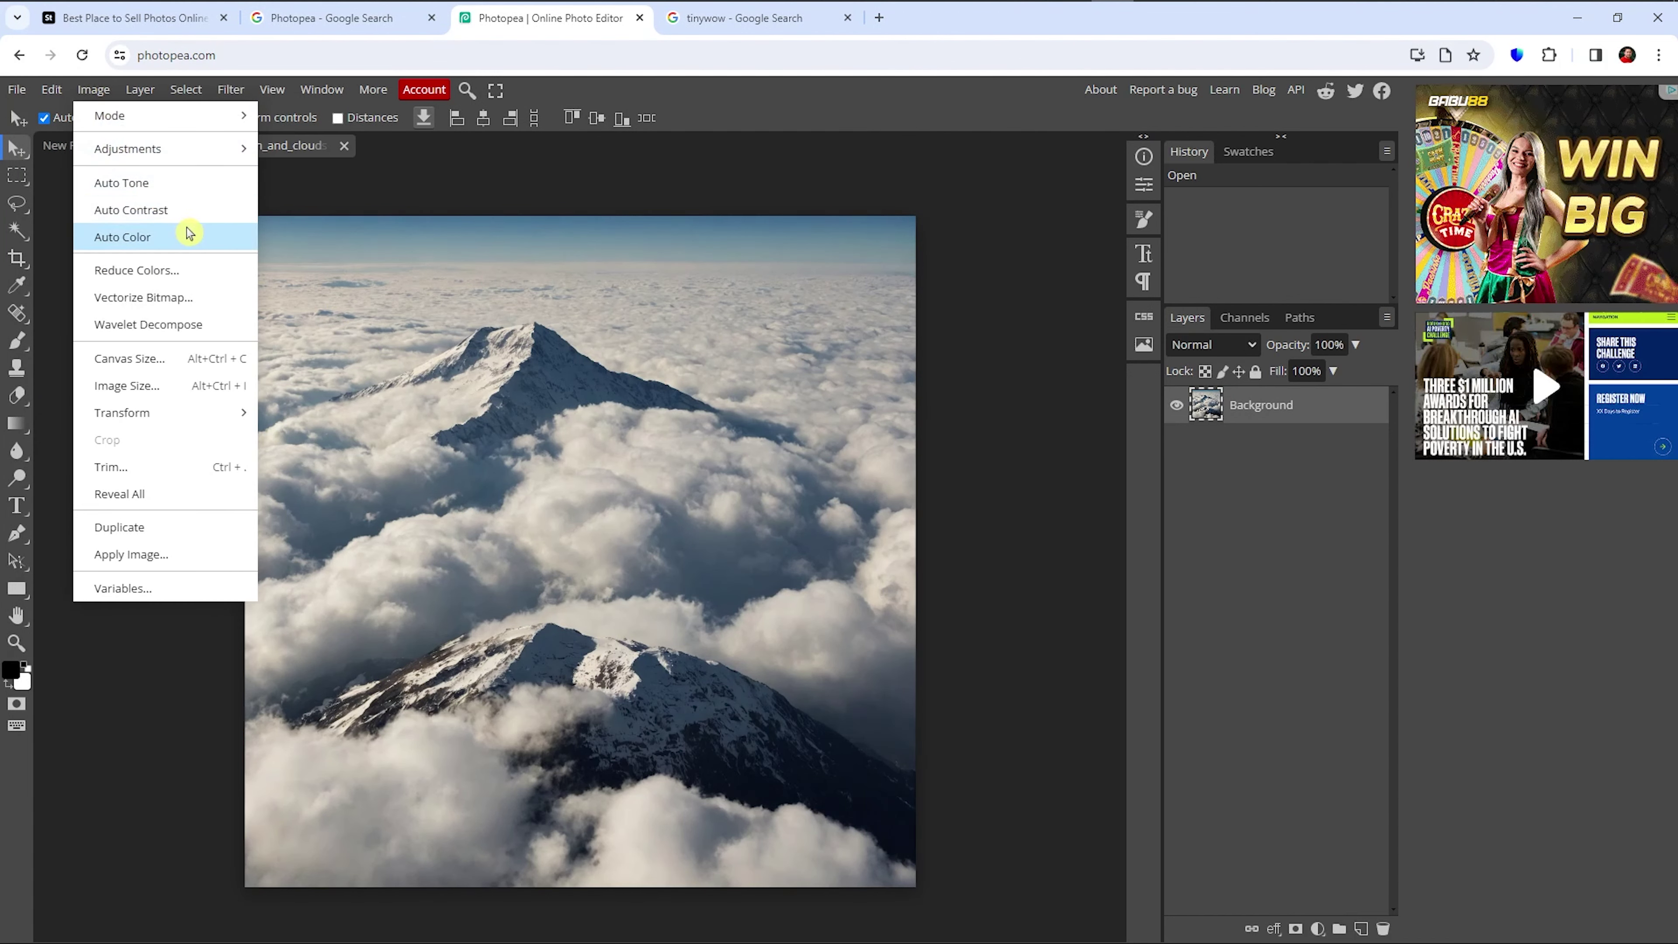
pyautogui.click(151, 386)
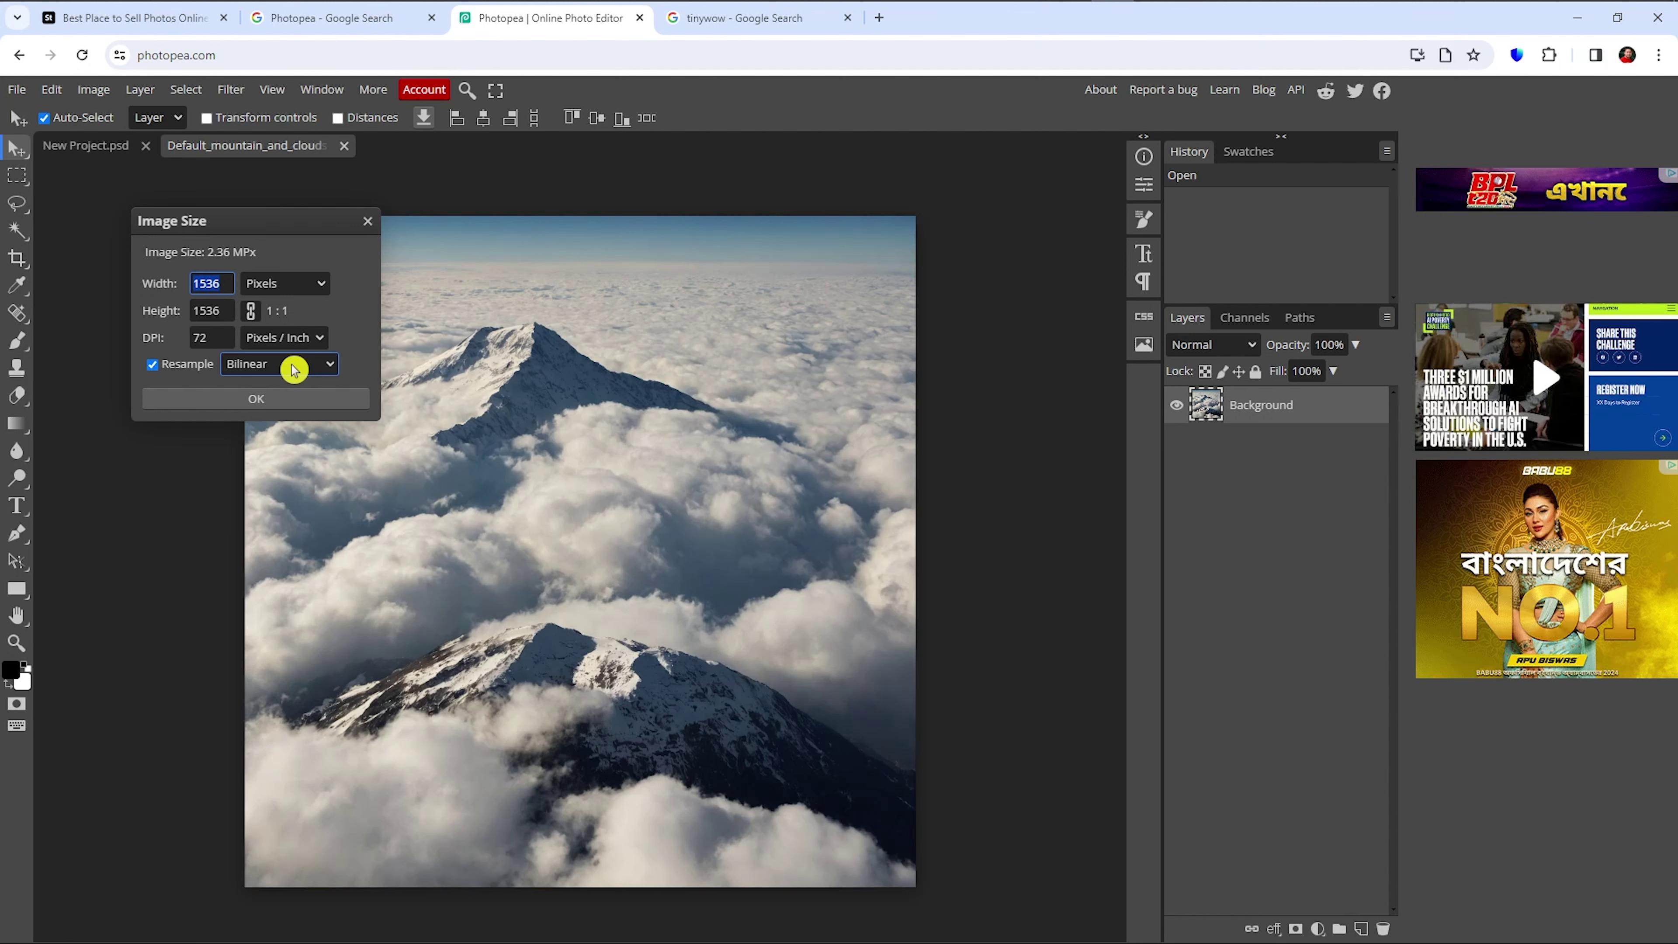
pyautogui.click(201, 337)
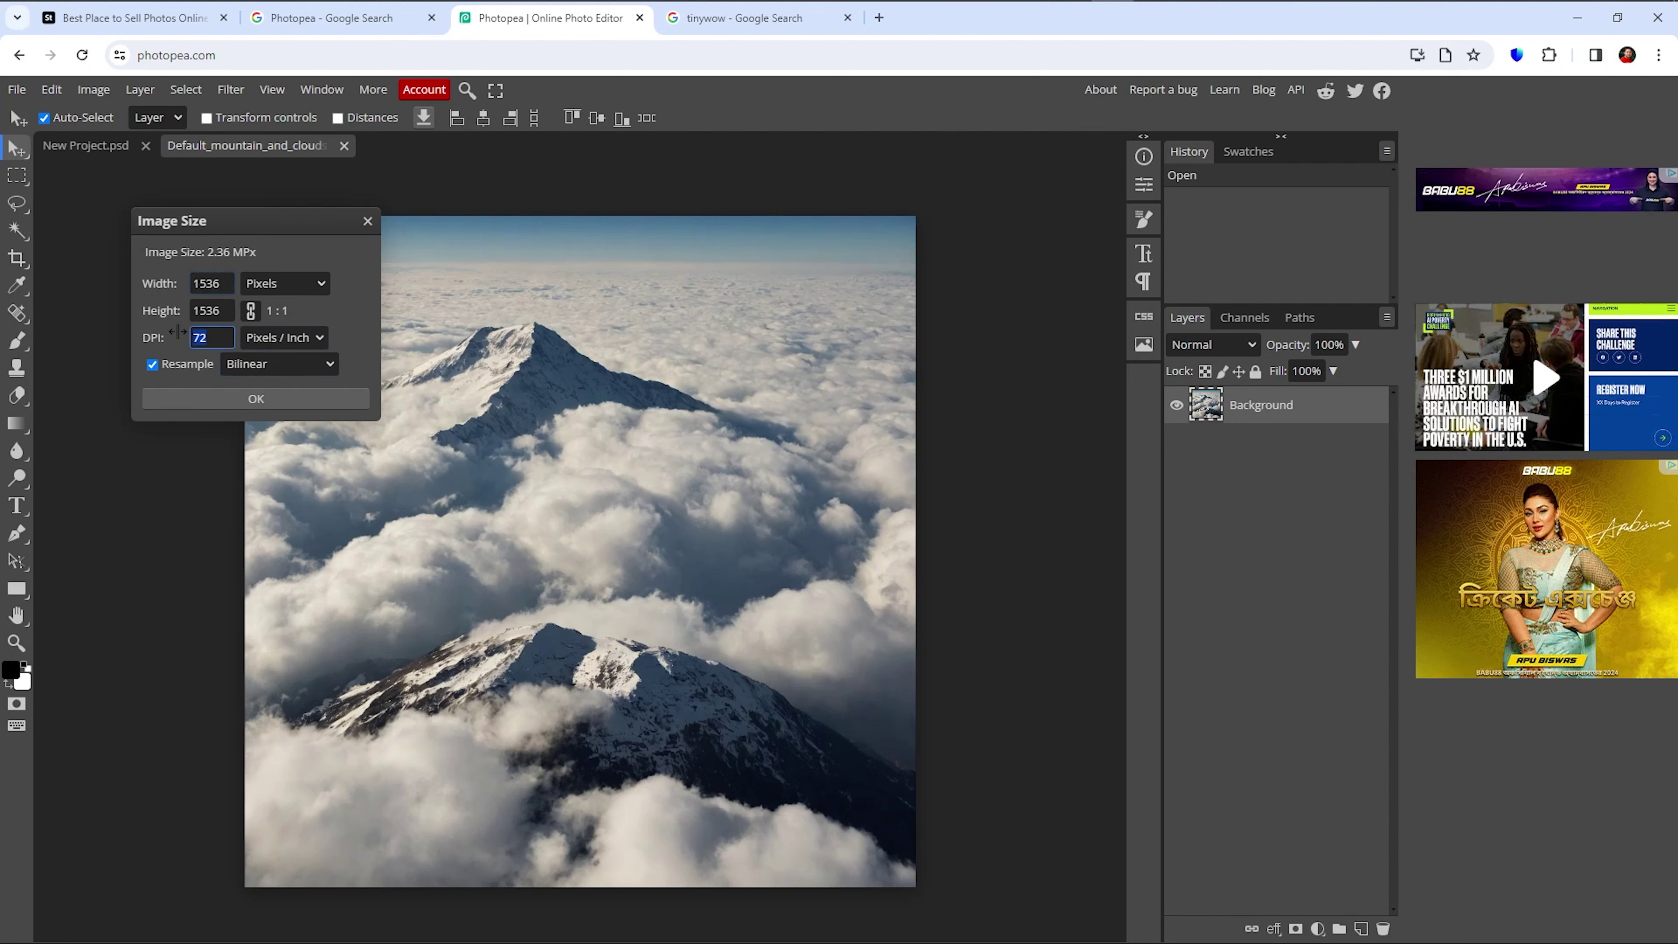
pyautogui.write('1')
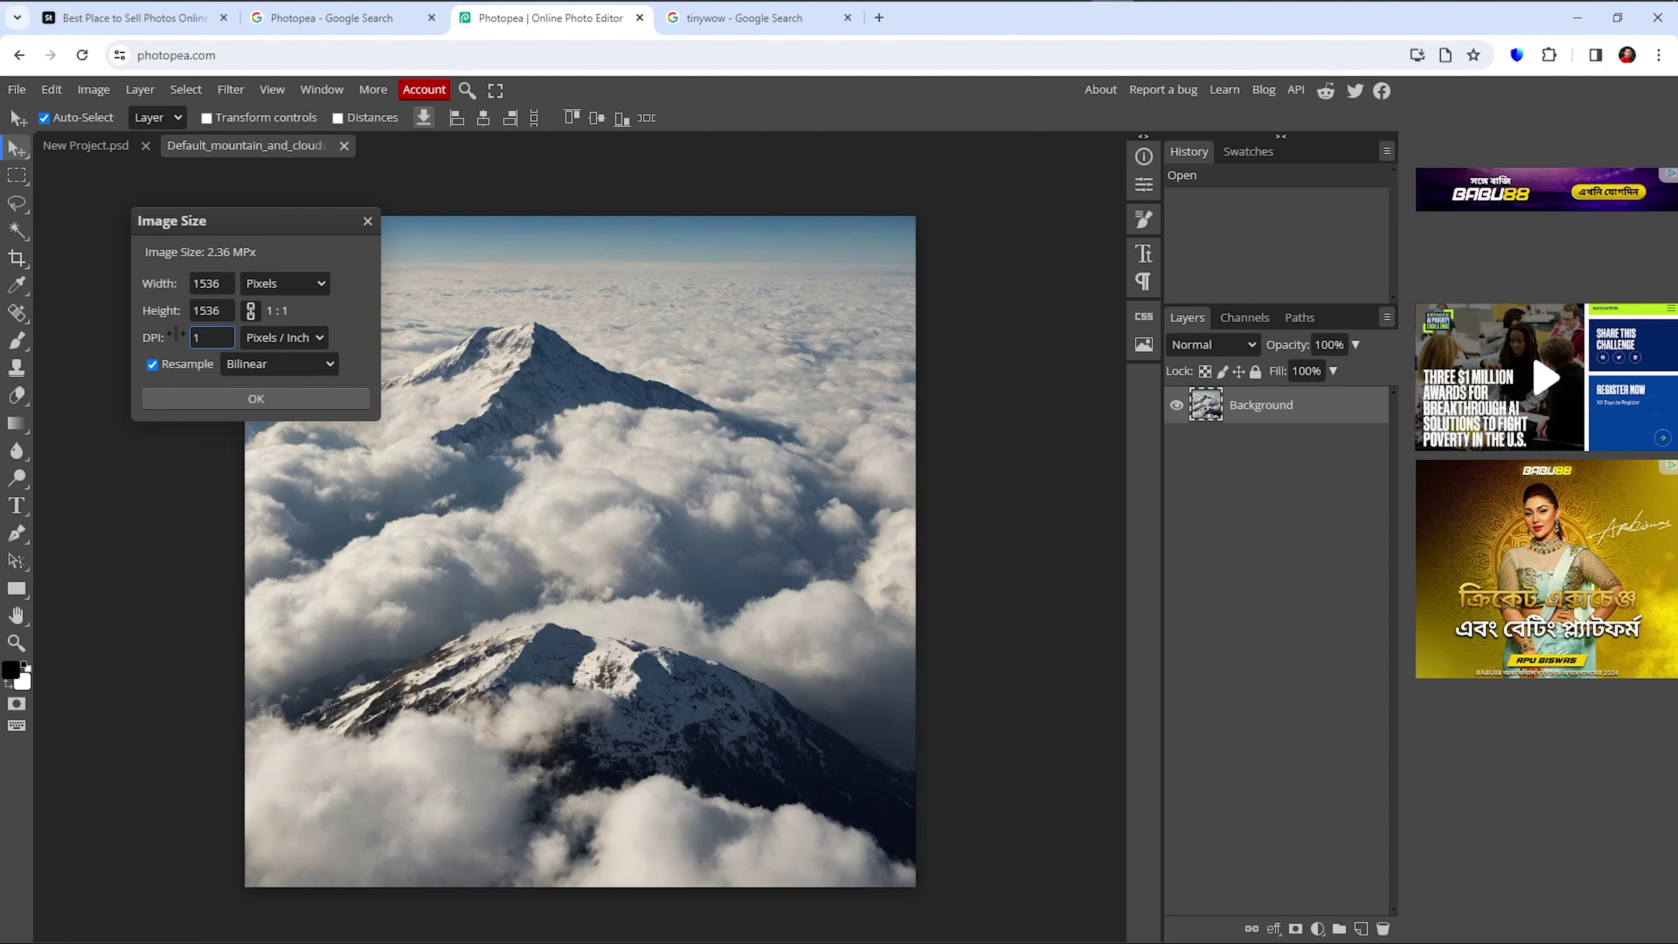
pyautogui.write('50')
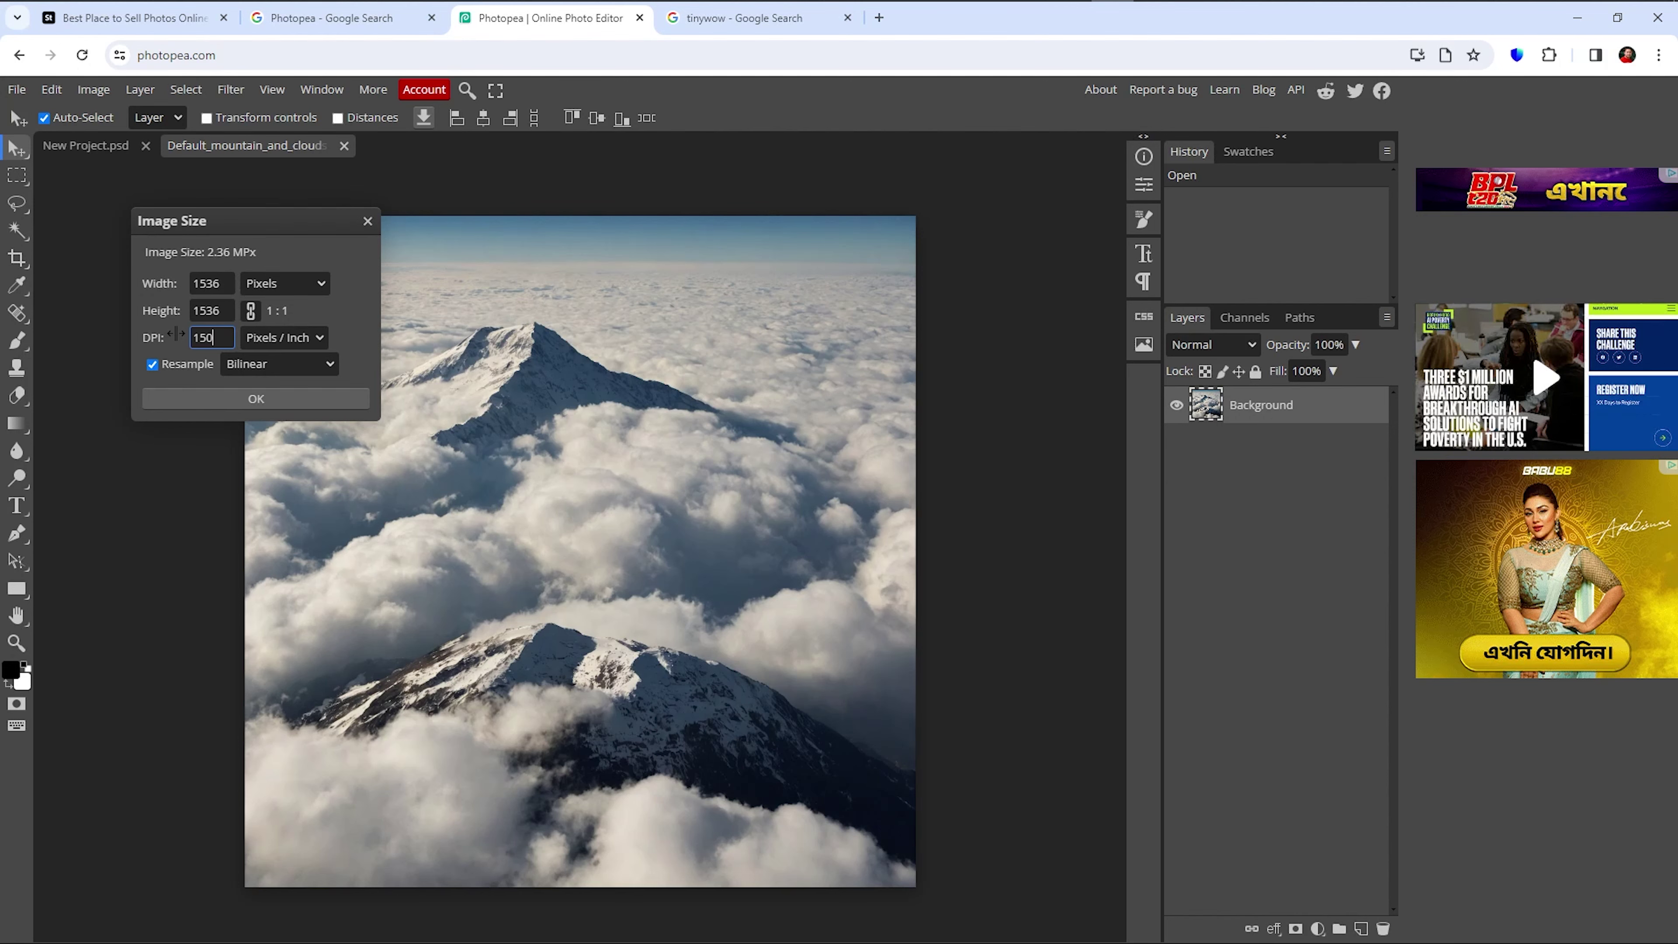
pyautogui.click(179, 339)
pyautogui.click(262, 398)
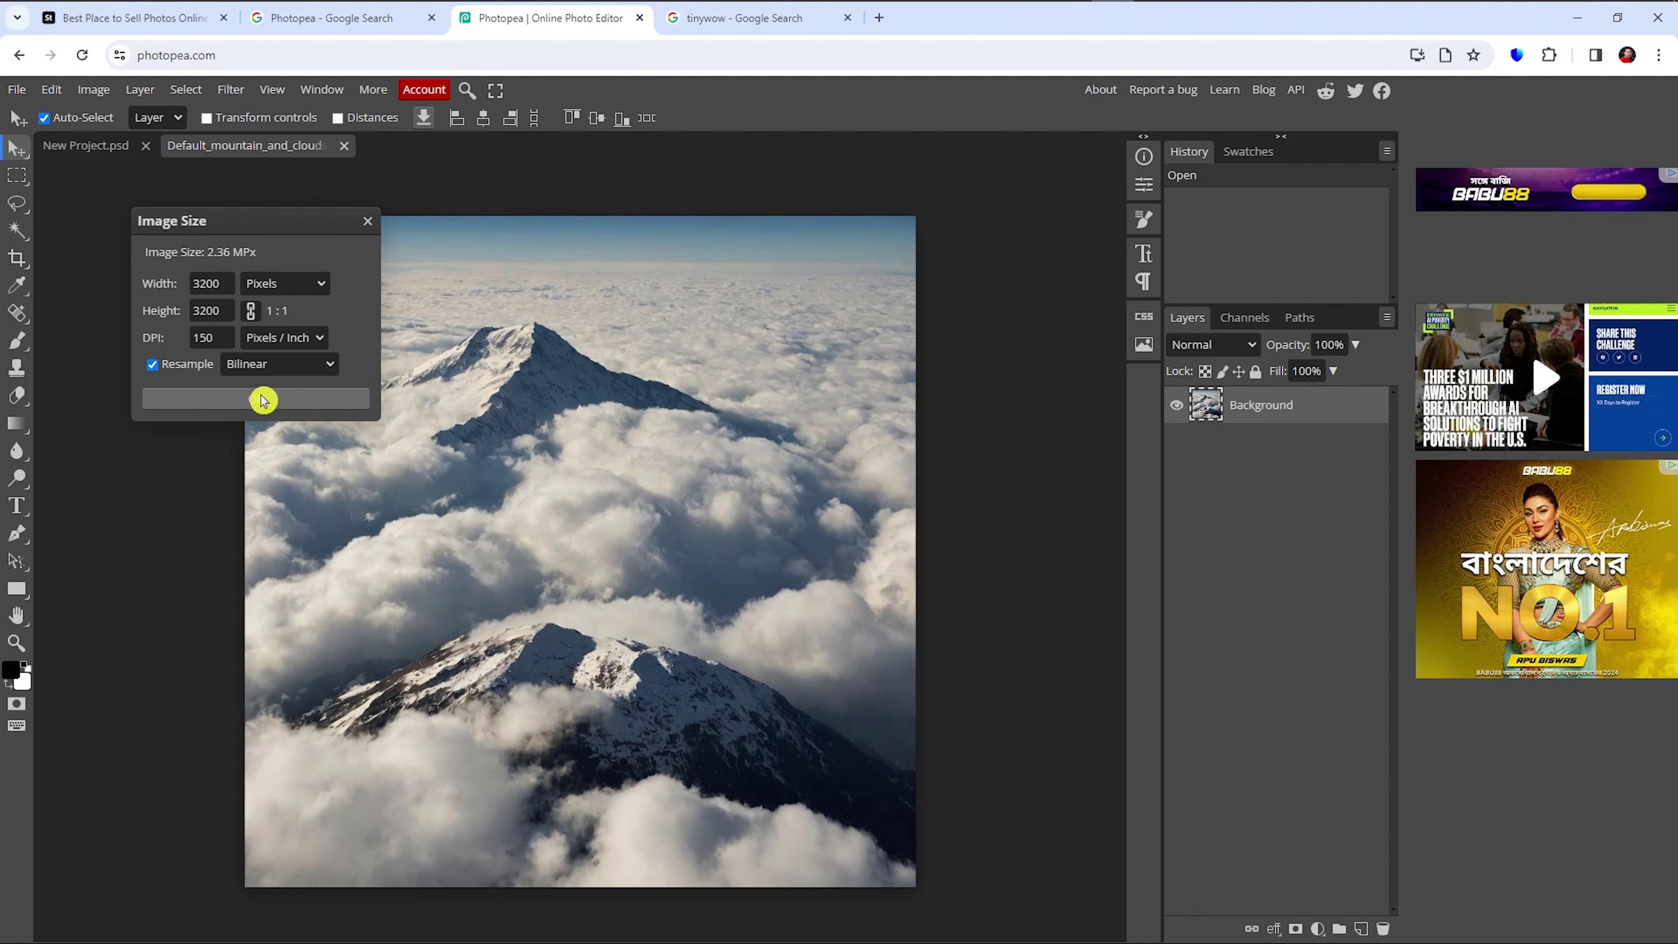
pyautogui.hotkey('ctrl', '0')
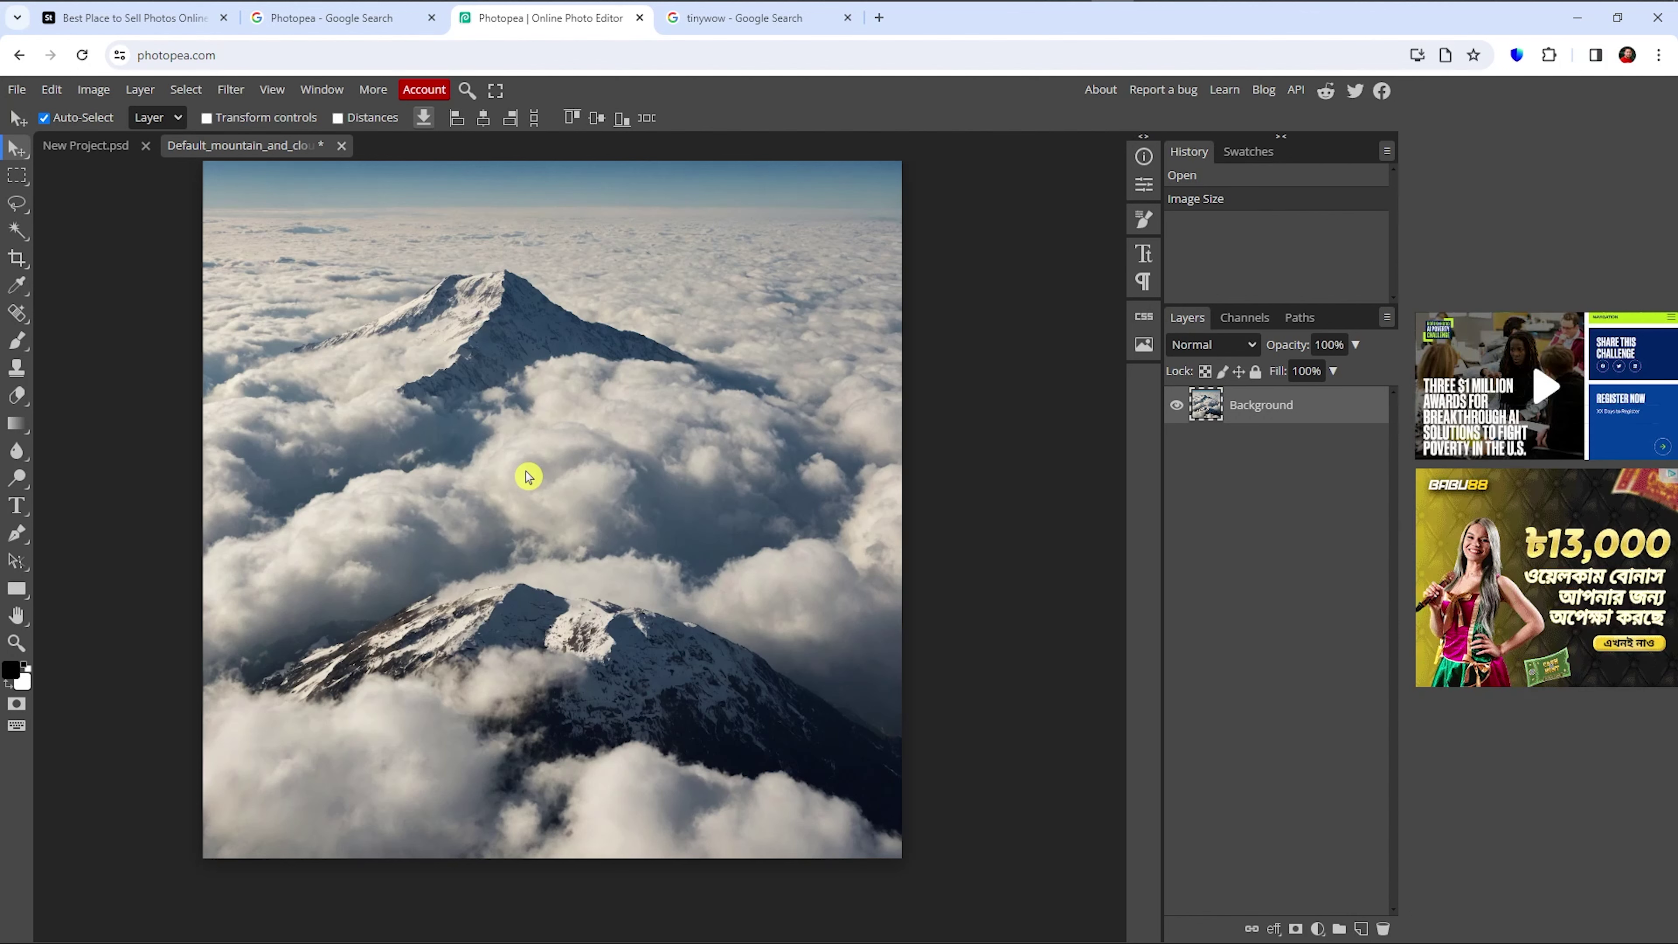
# Go to the Google search for tinywow and open the TinyWow website from the results
pyautogui.click(724, 21)
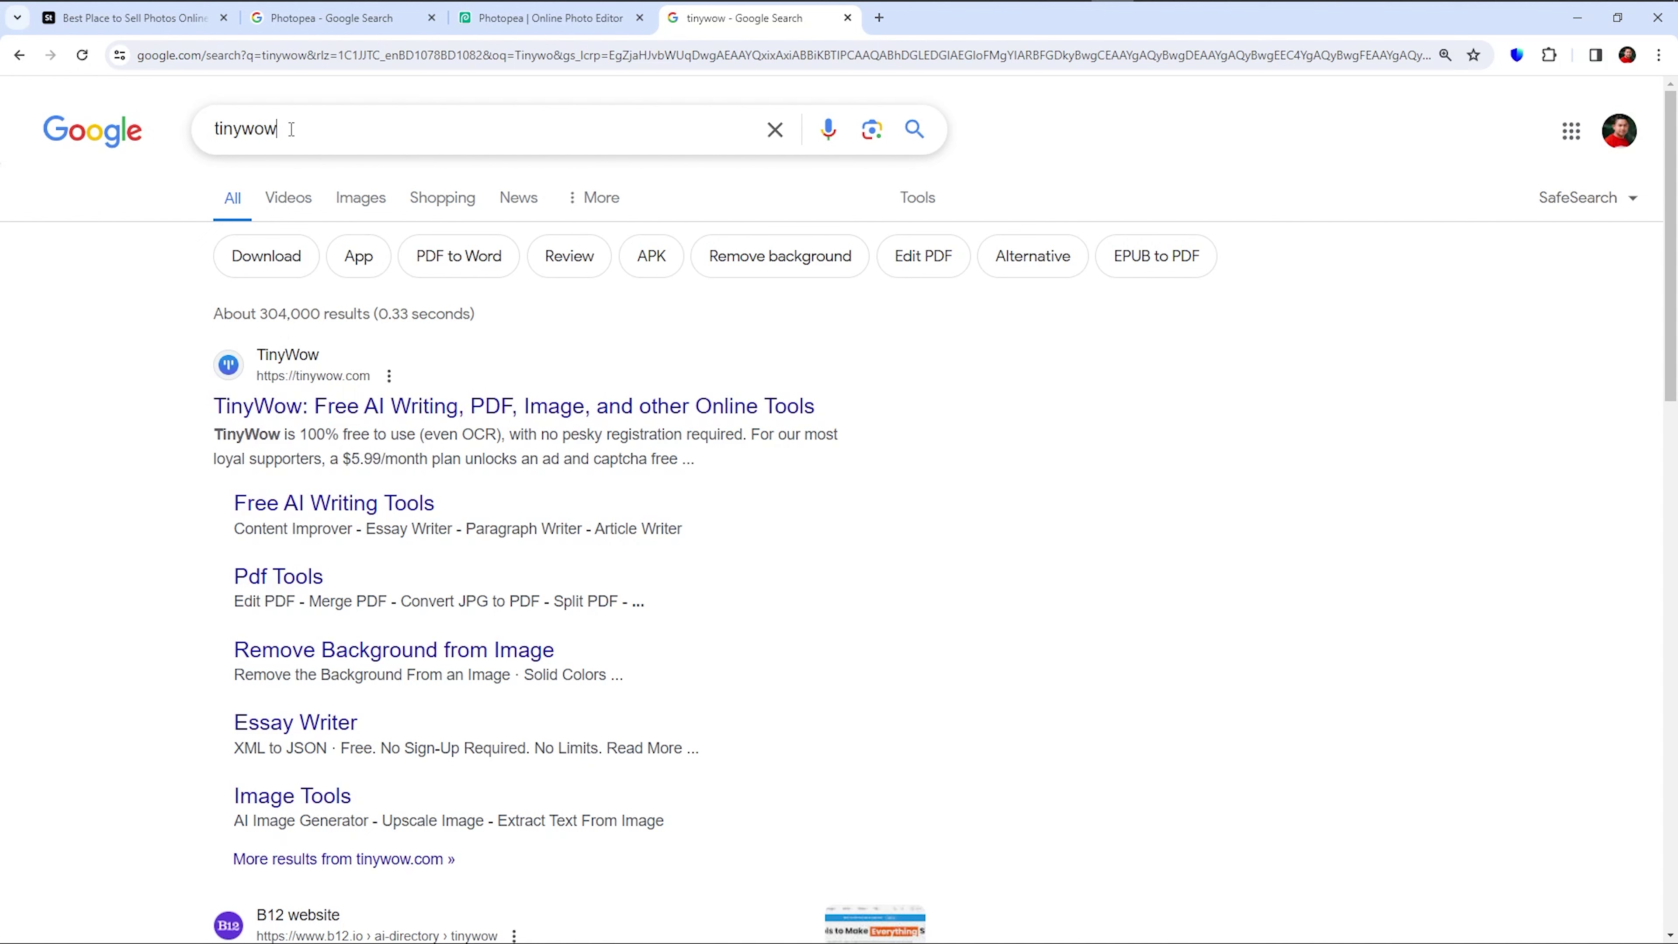
pyautogui.moveTo(290, 128); pyautogui.dragTo(199, 128)
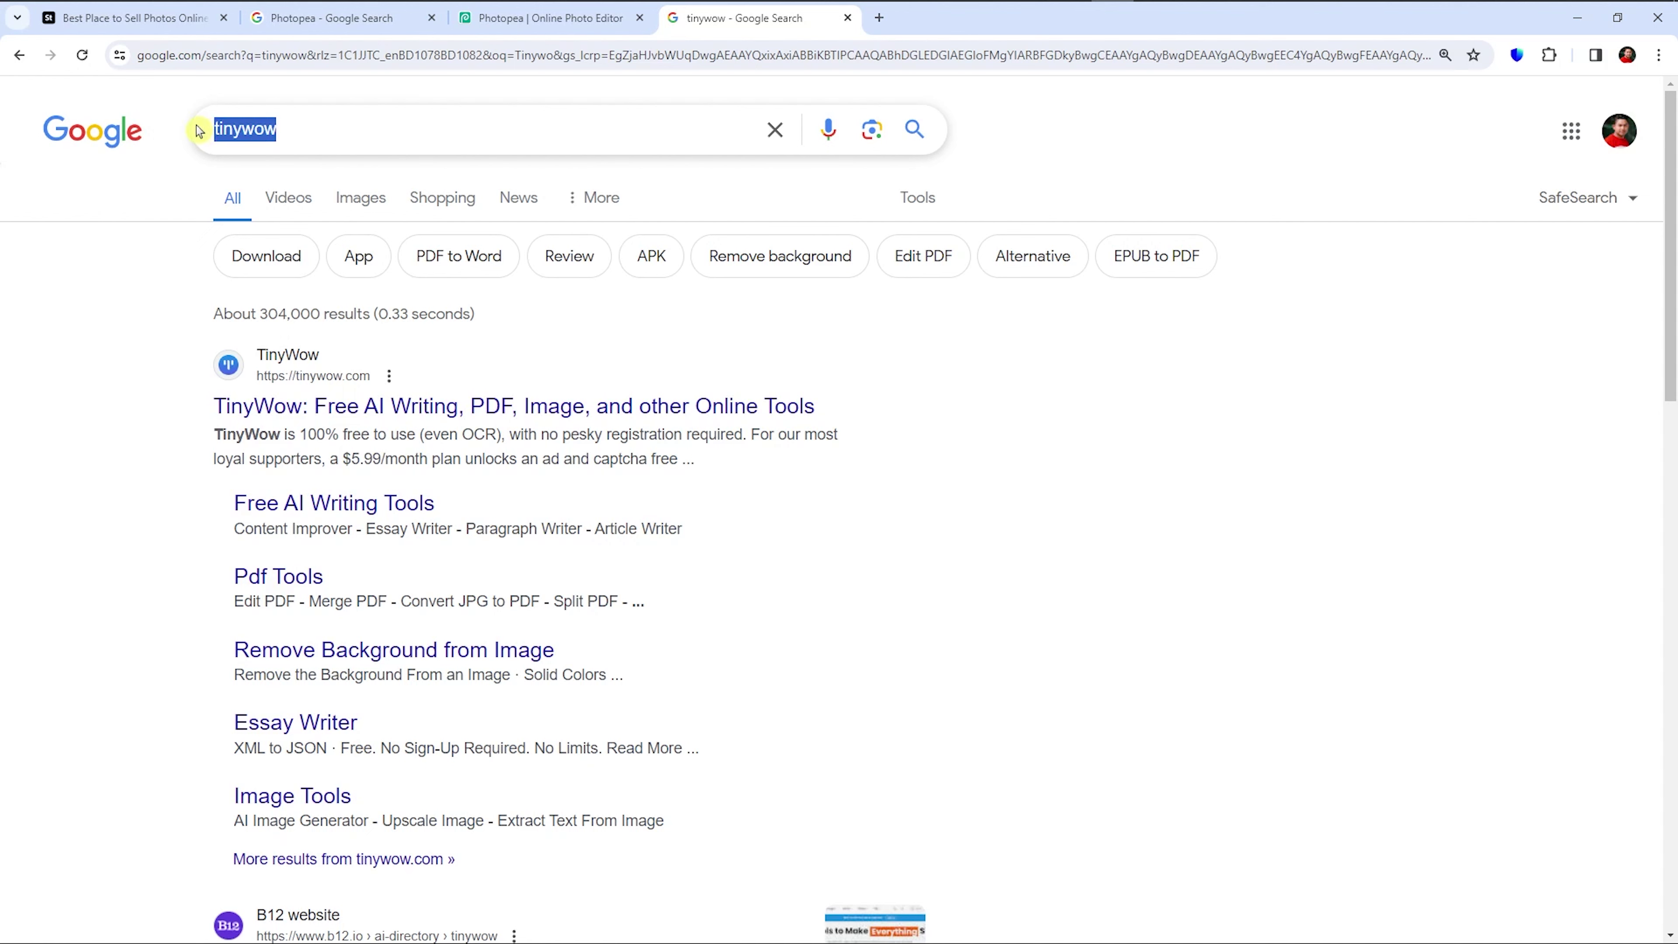
pyautogui.click(343, 128)
pyautogui.moveTo(294, 131); pyautogui.dragTo(202, 129)
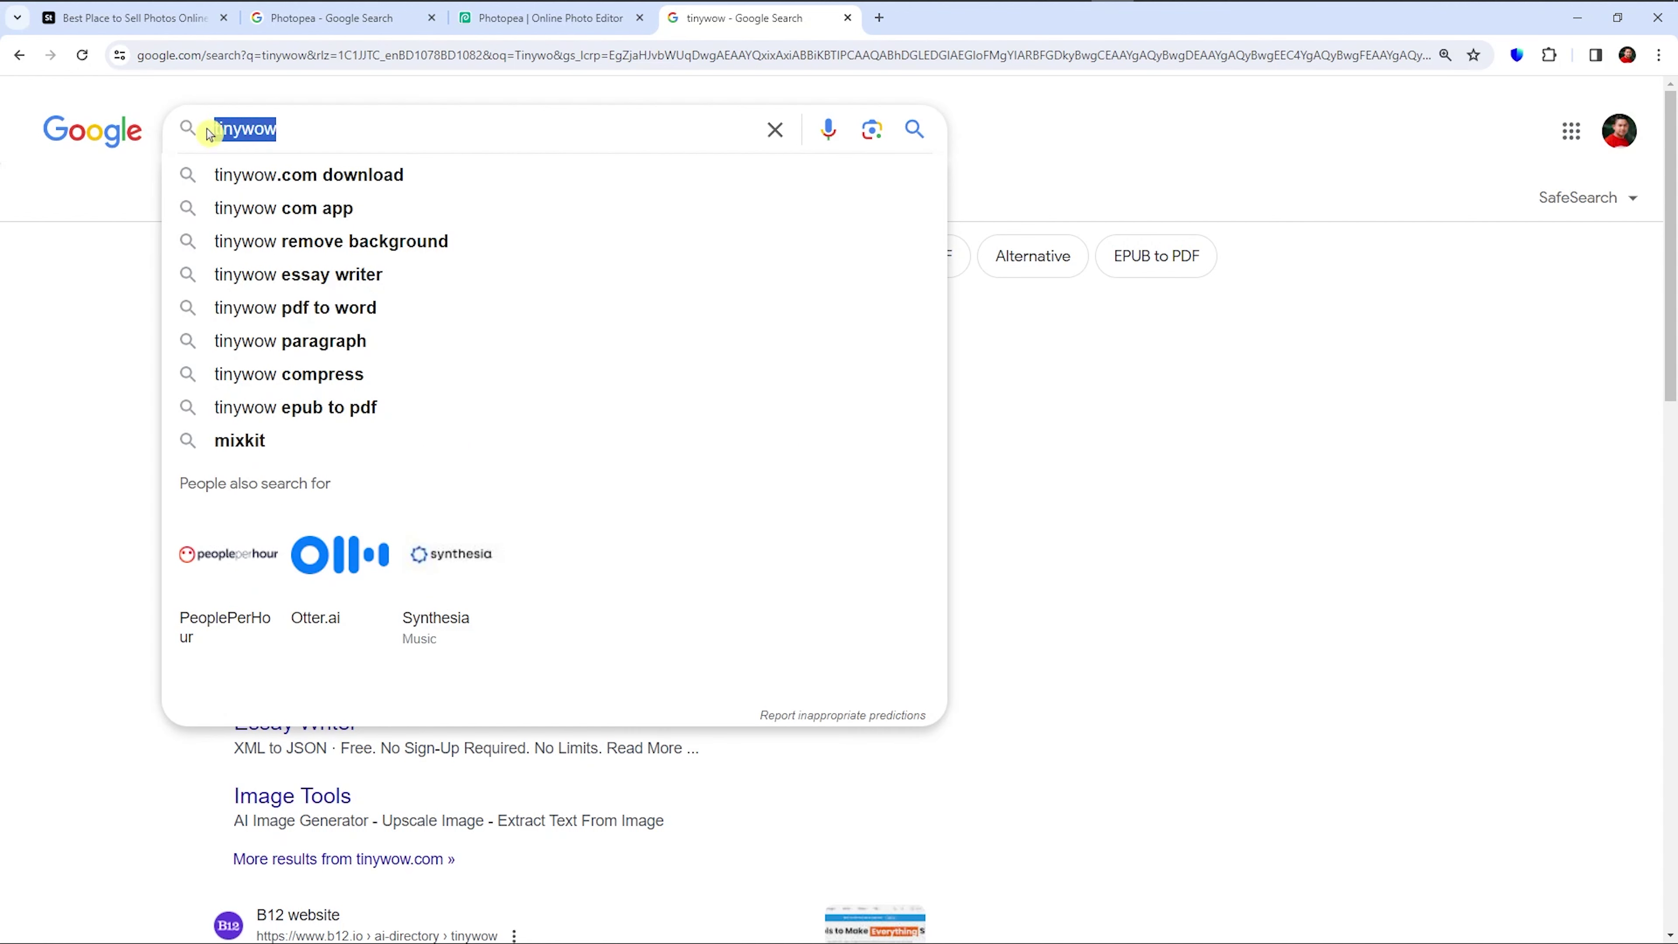
pyautogui.click(74, 288)
pyautogui.click(420, 408)
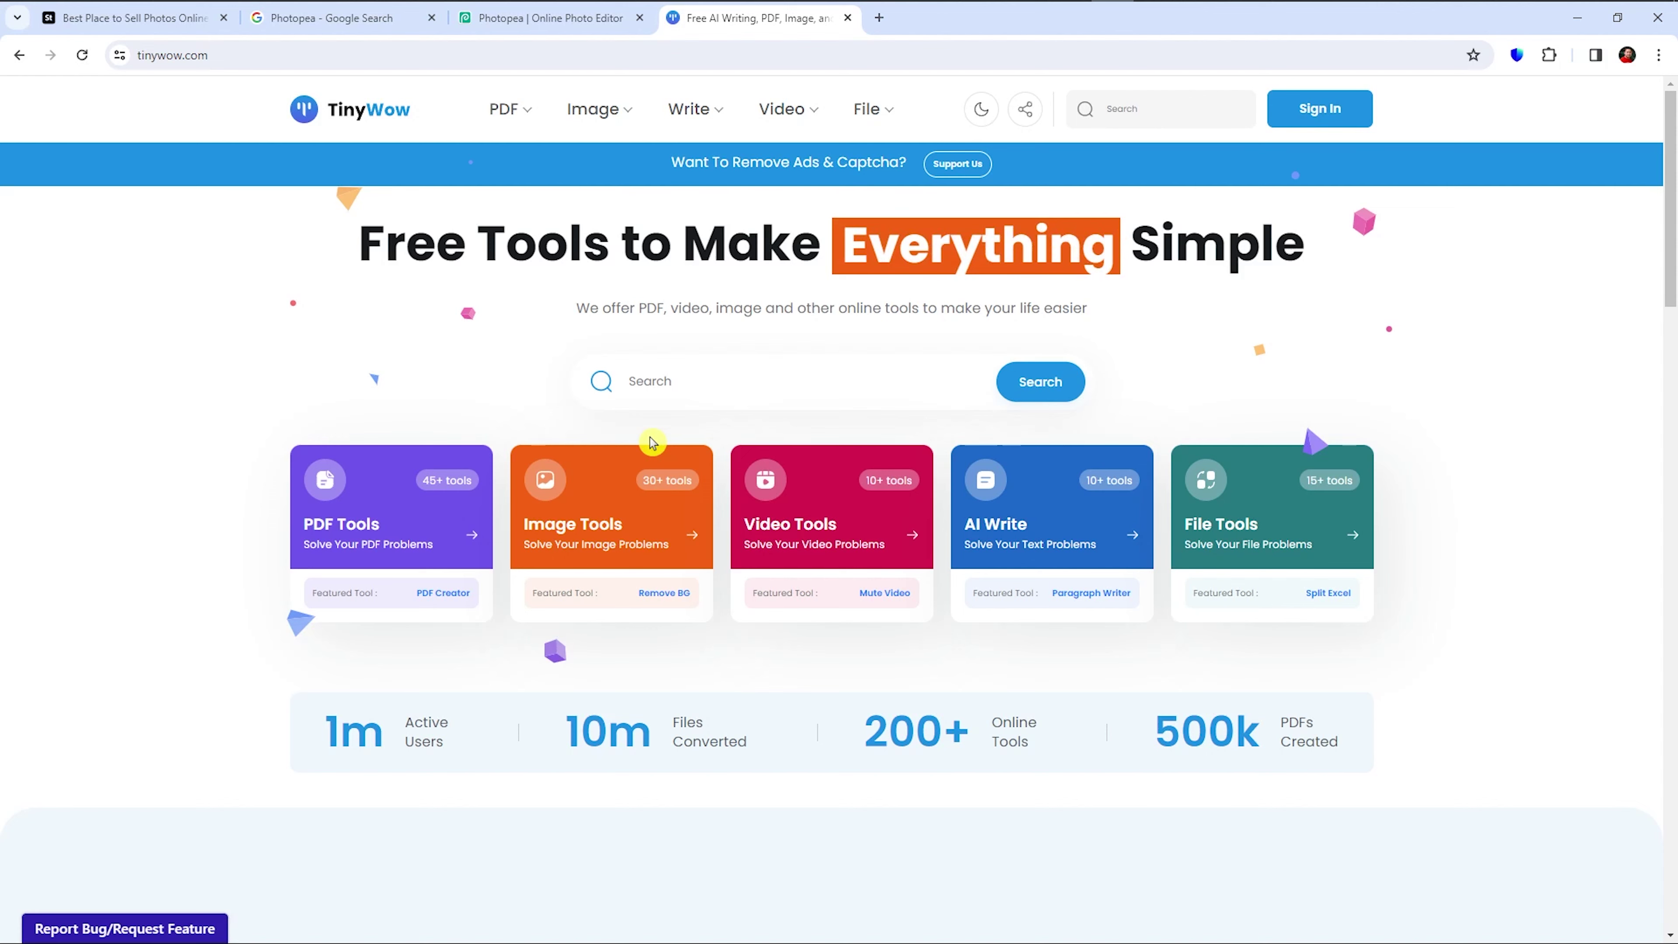
# Open TinyWow's Increase Image Resolution tool and upload the Default_mountain_and_clouds_0 image from Downloads
pyautogui.moveTo(614, 122)
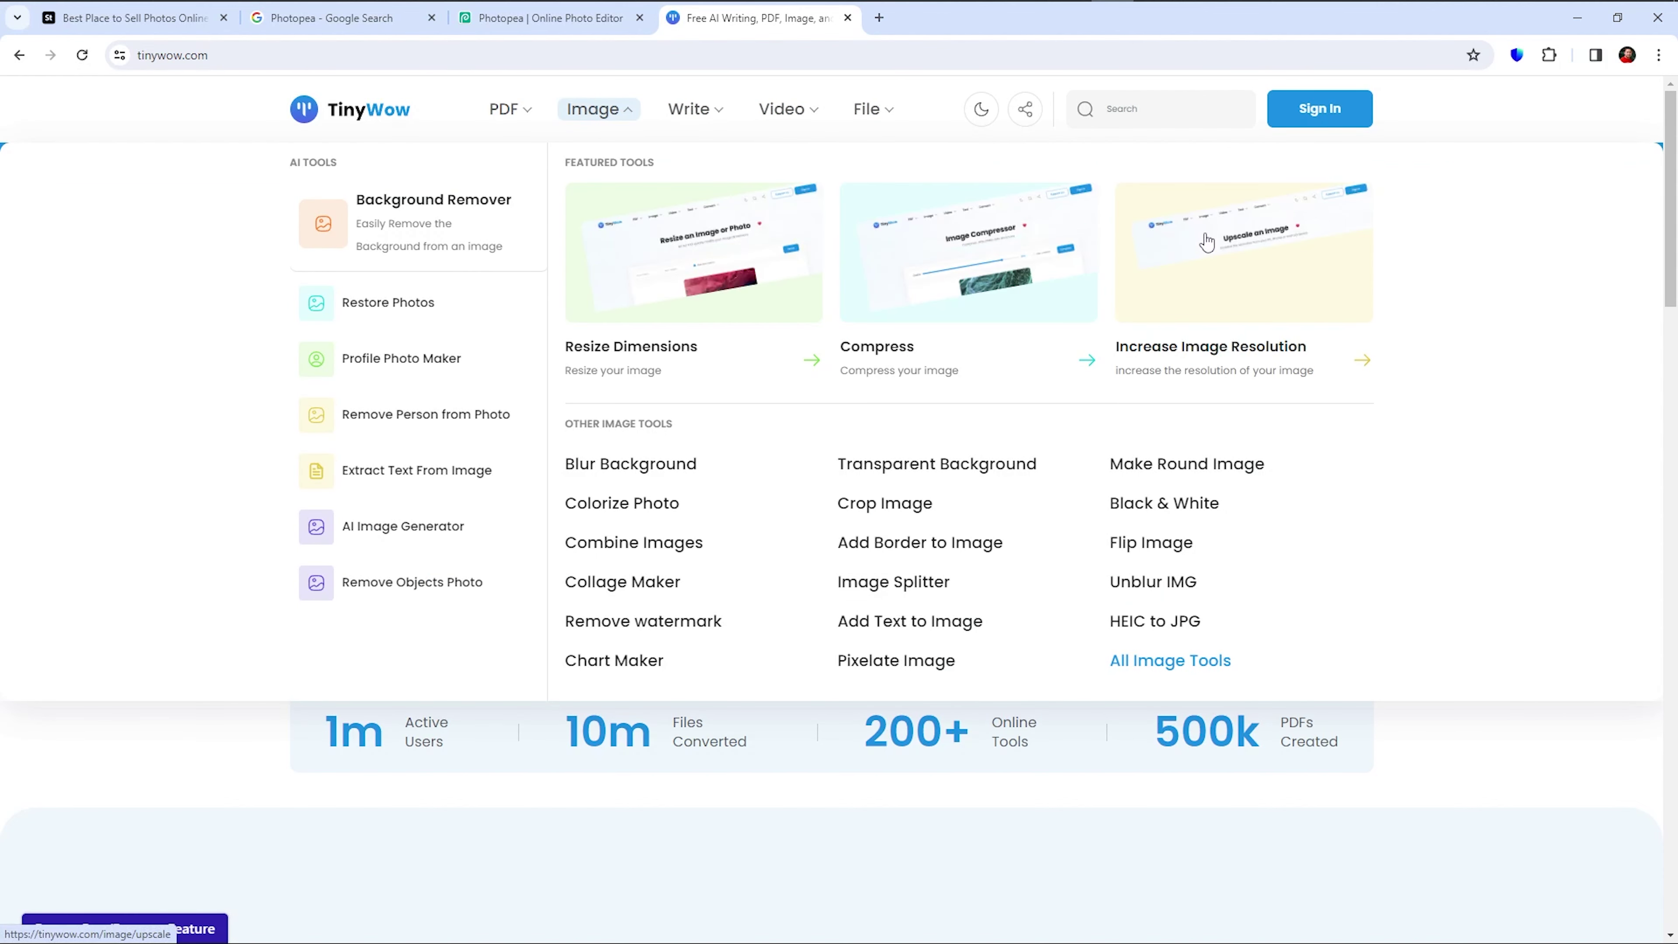
pyautogui.click(1207, 240)
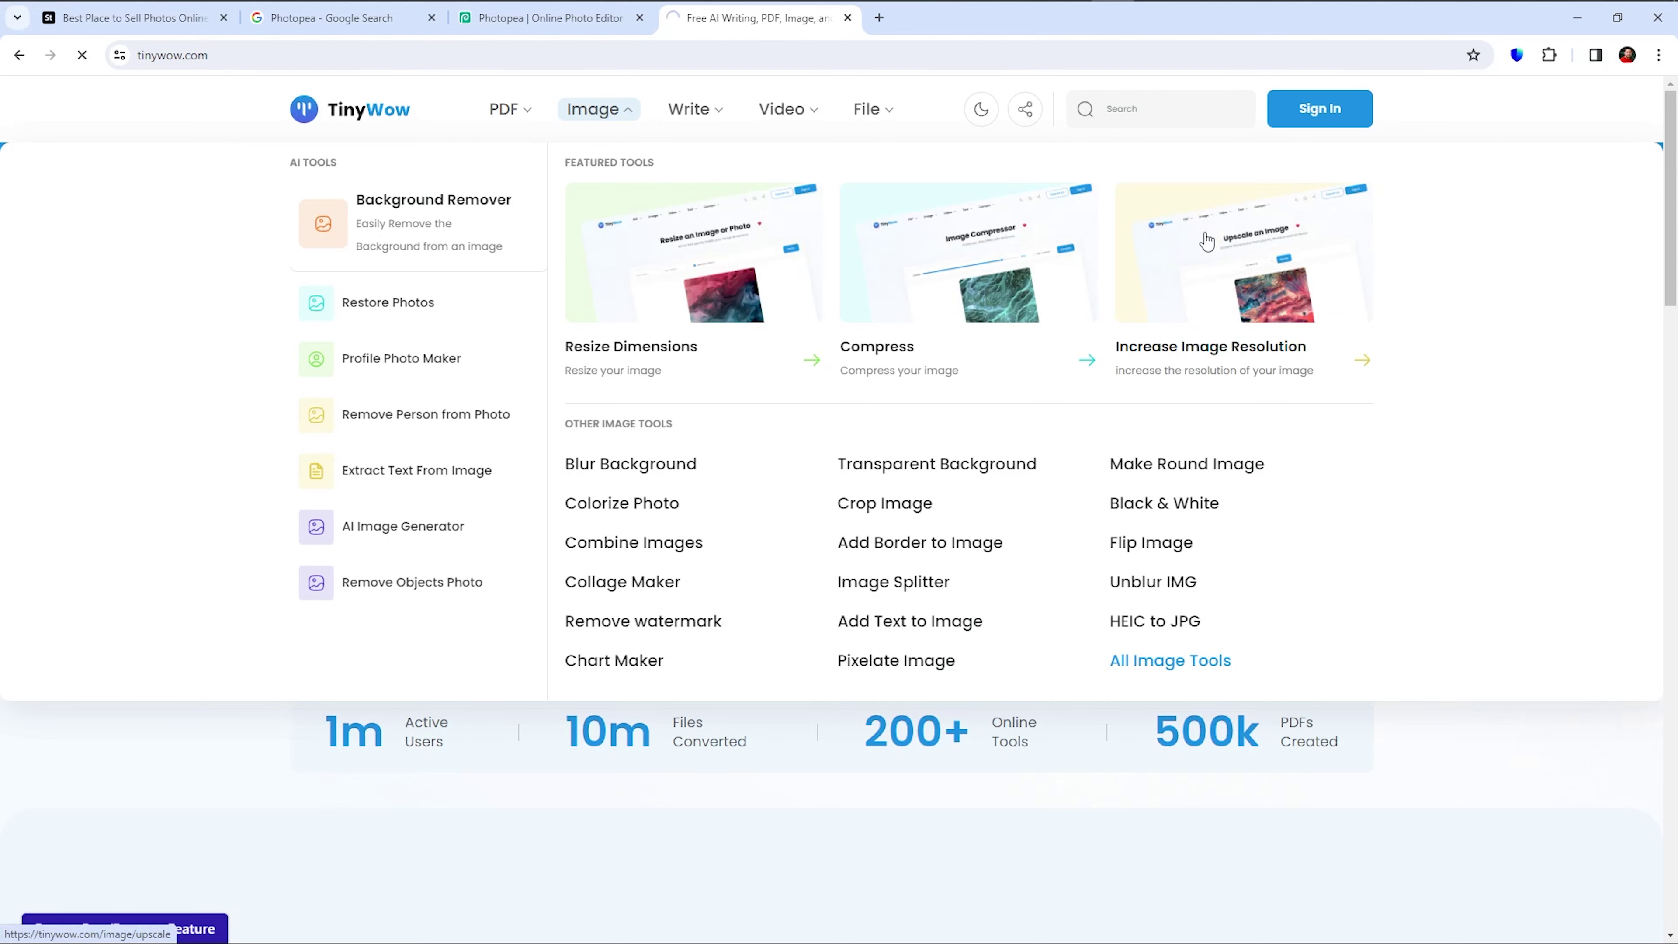
pyautogui.click(1208, 240)
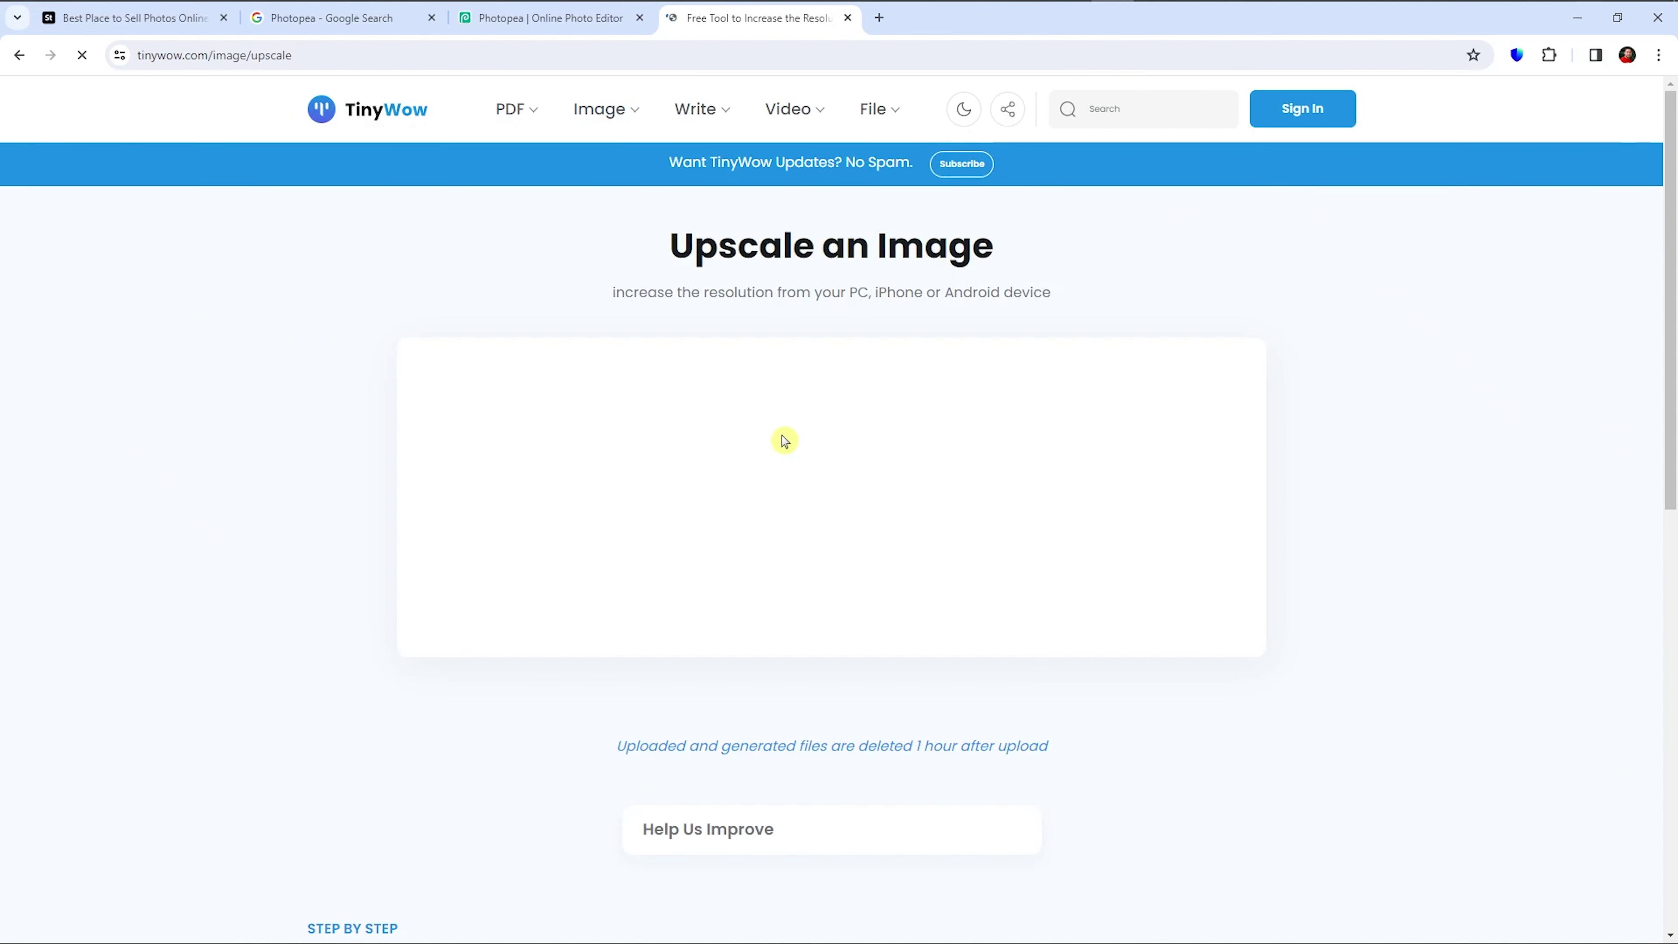
pyautogui.click(820, 473)
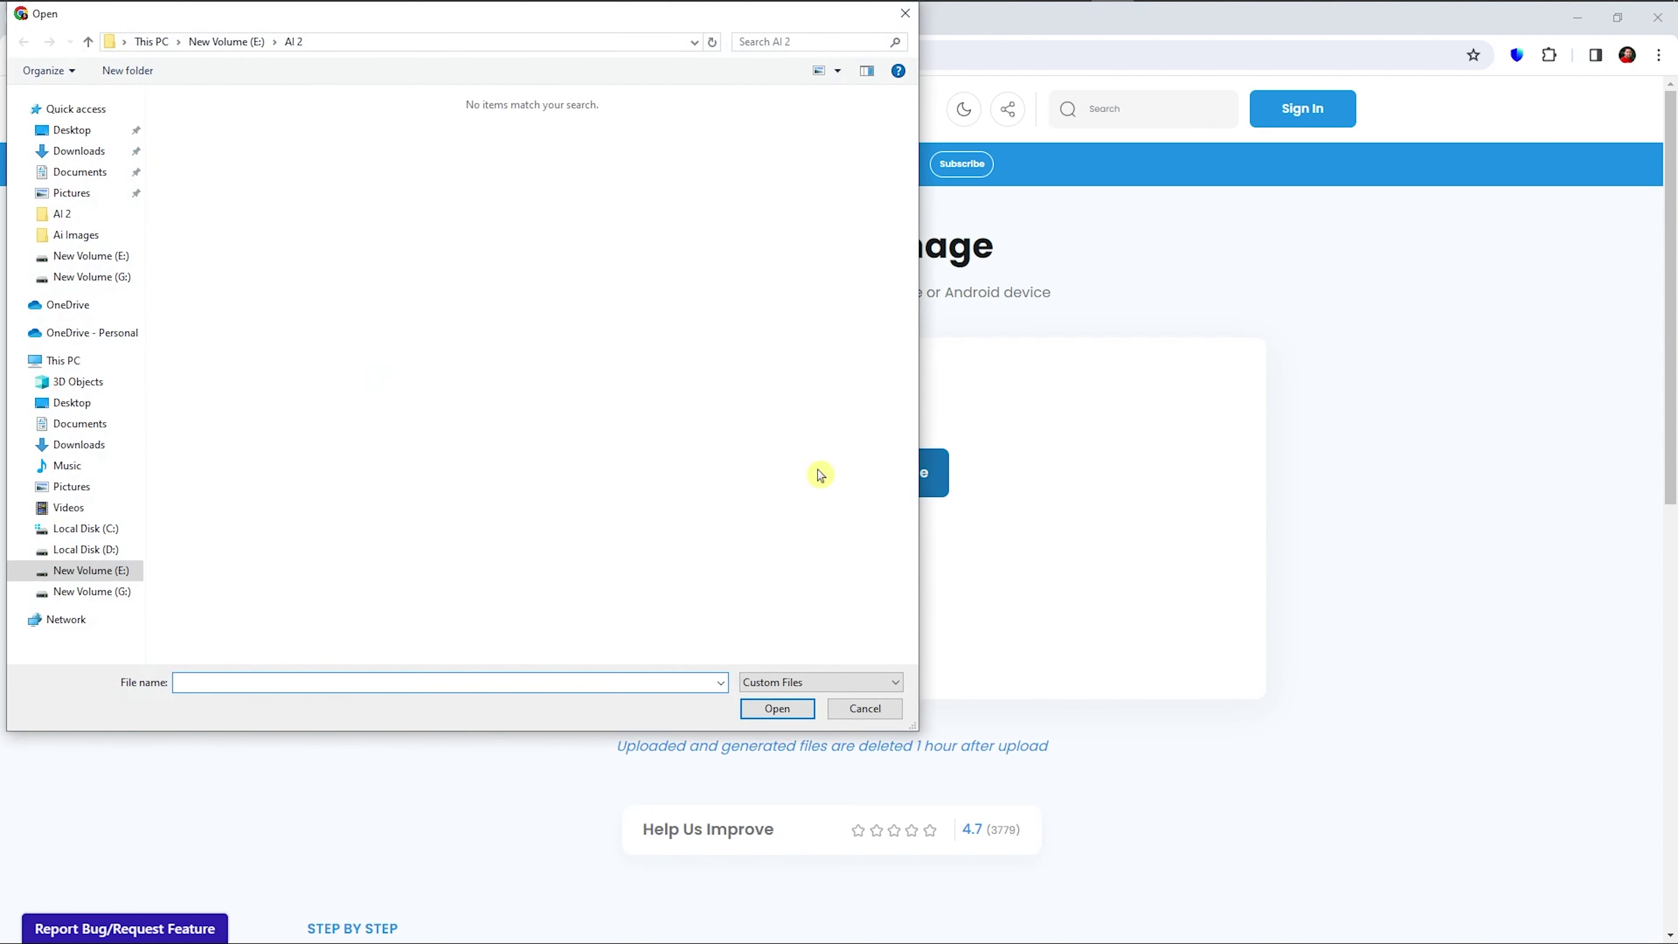
pyautogui.click(79, 152)
pyautogui.click(292, 225)
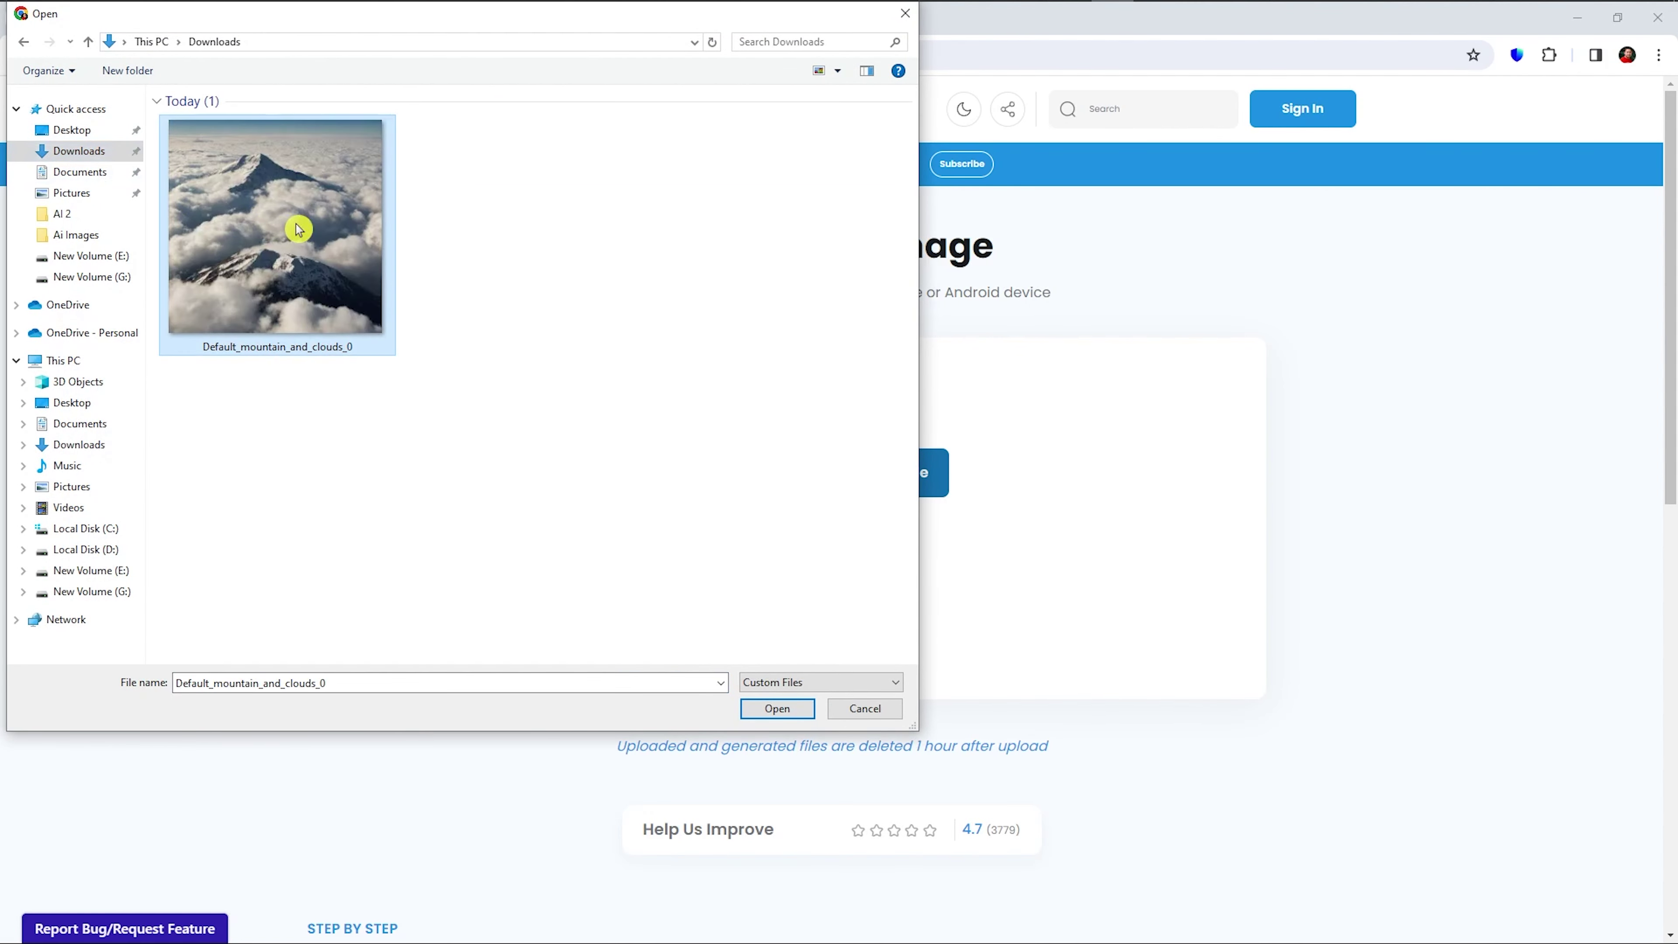
pyautogui.click(767, 711)
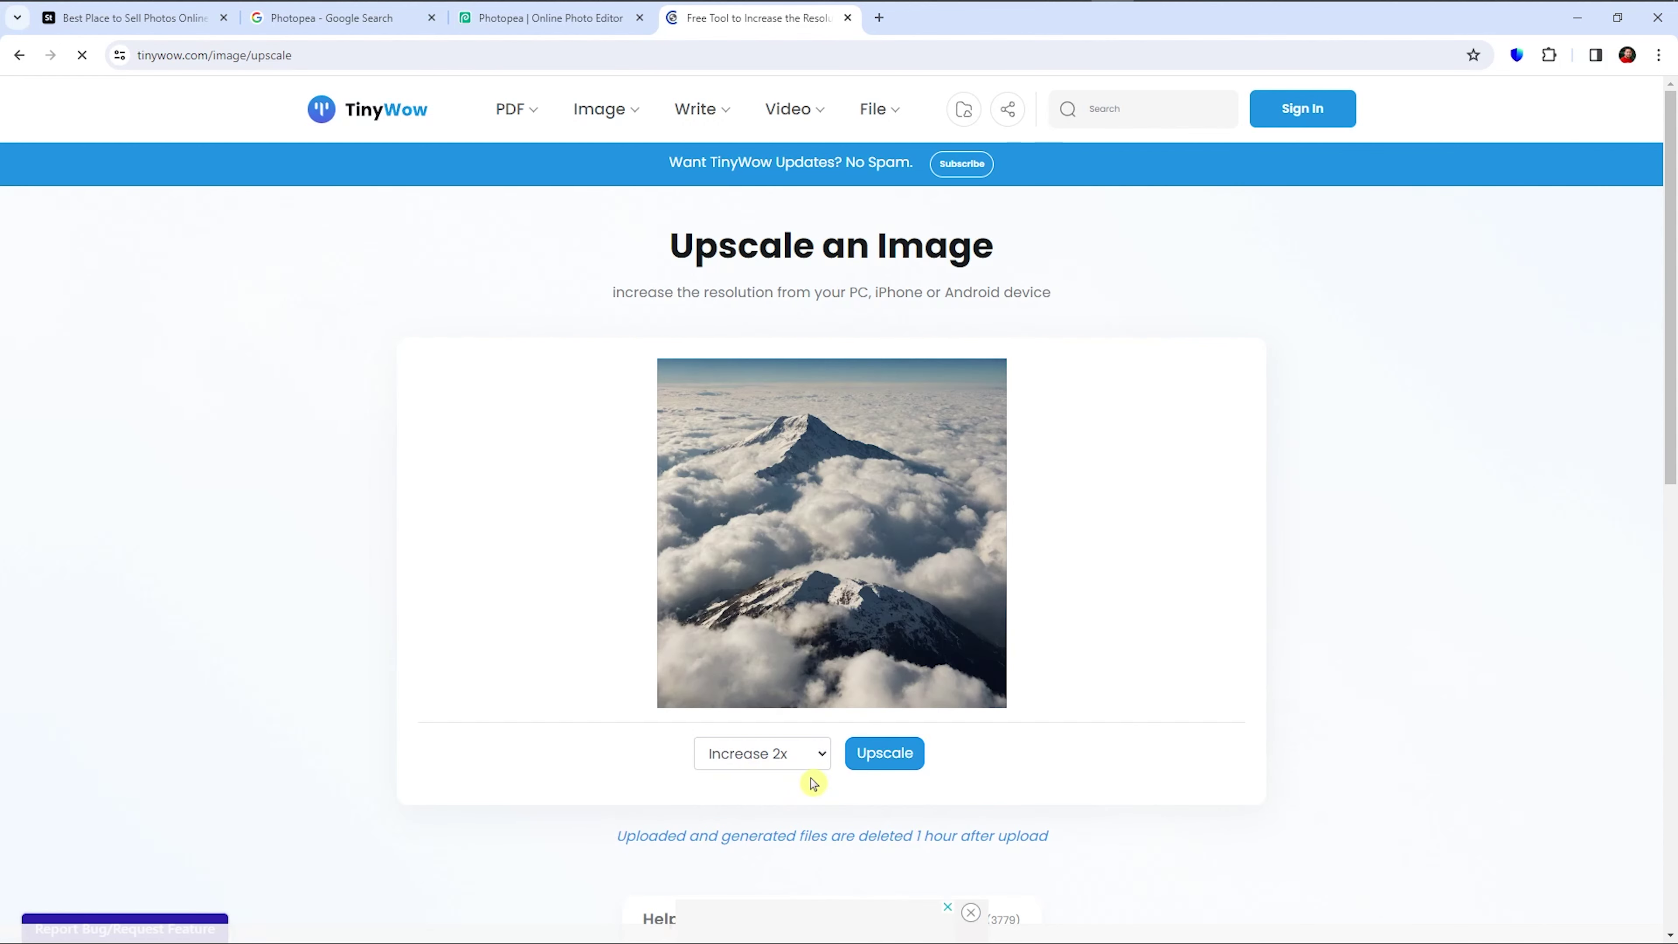
# Upscale the mountain and clouds image with the Increase 4x option and save the result to the device
pyautogui.click(820, 754)
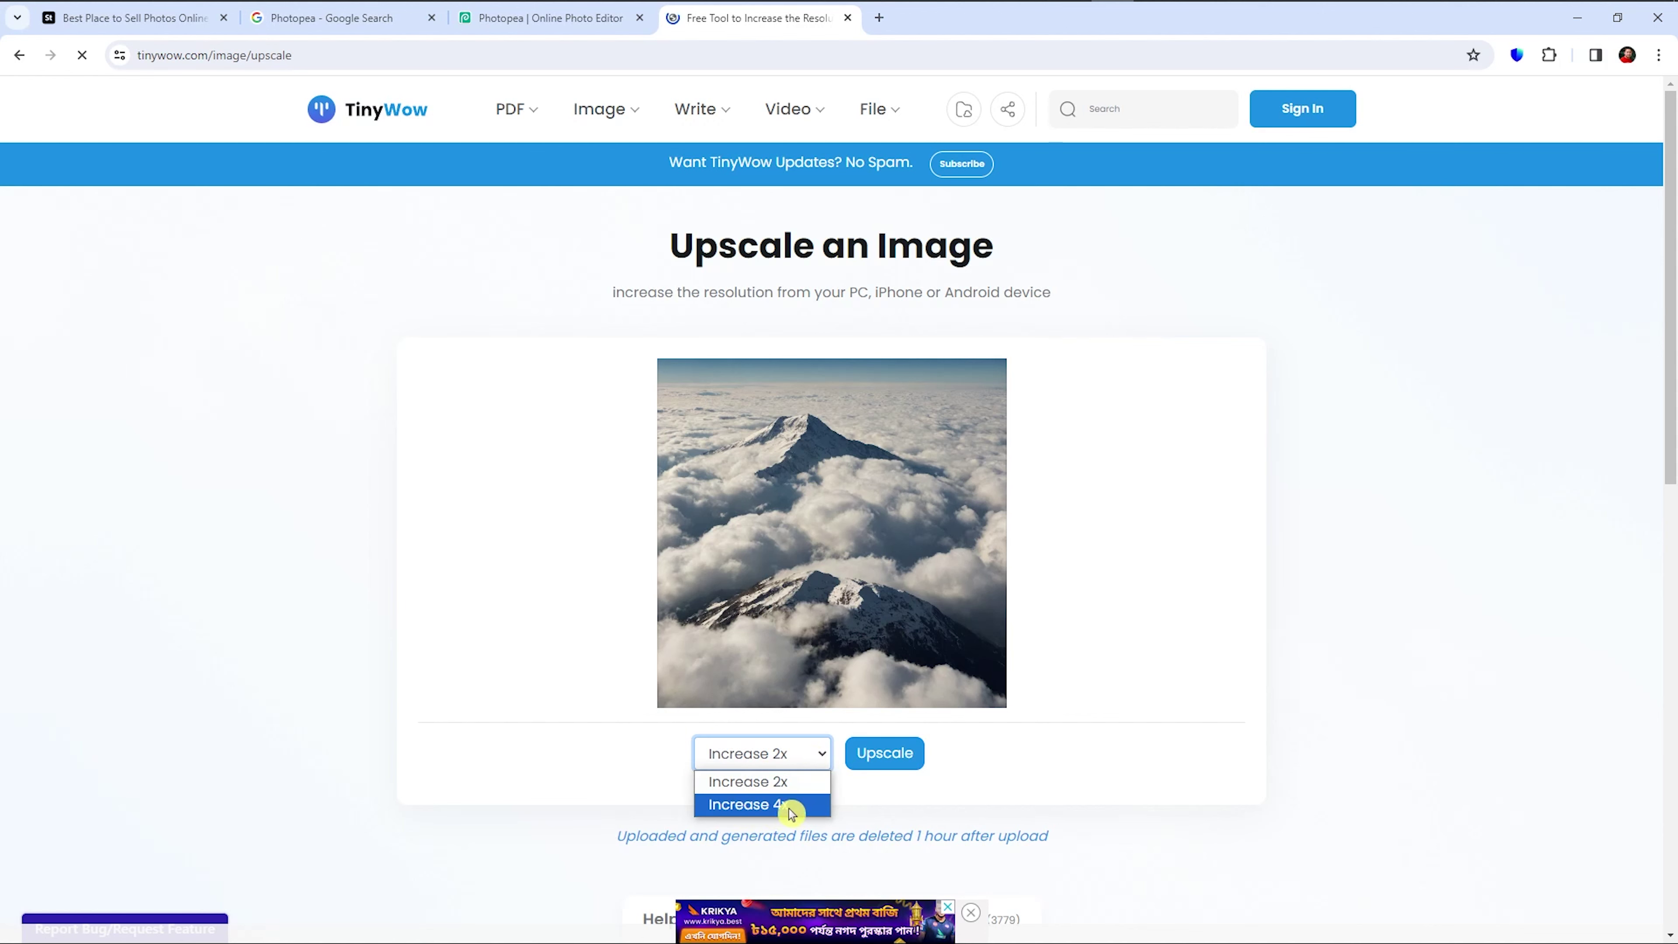
pyautogui.click(773, 811)
pyautogui.click(885, 763)
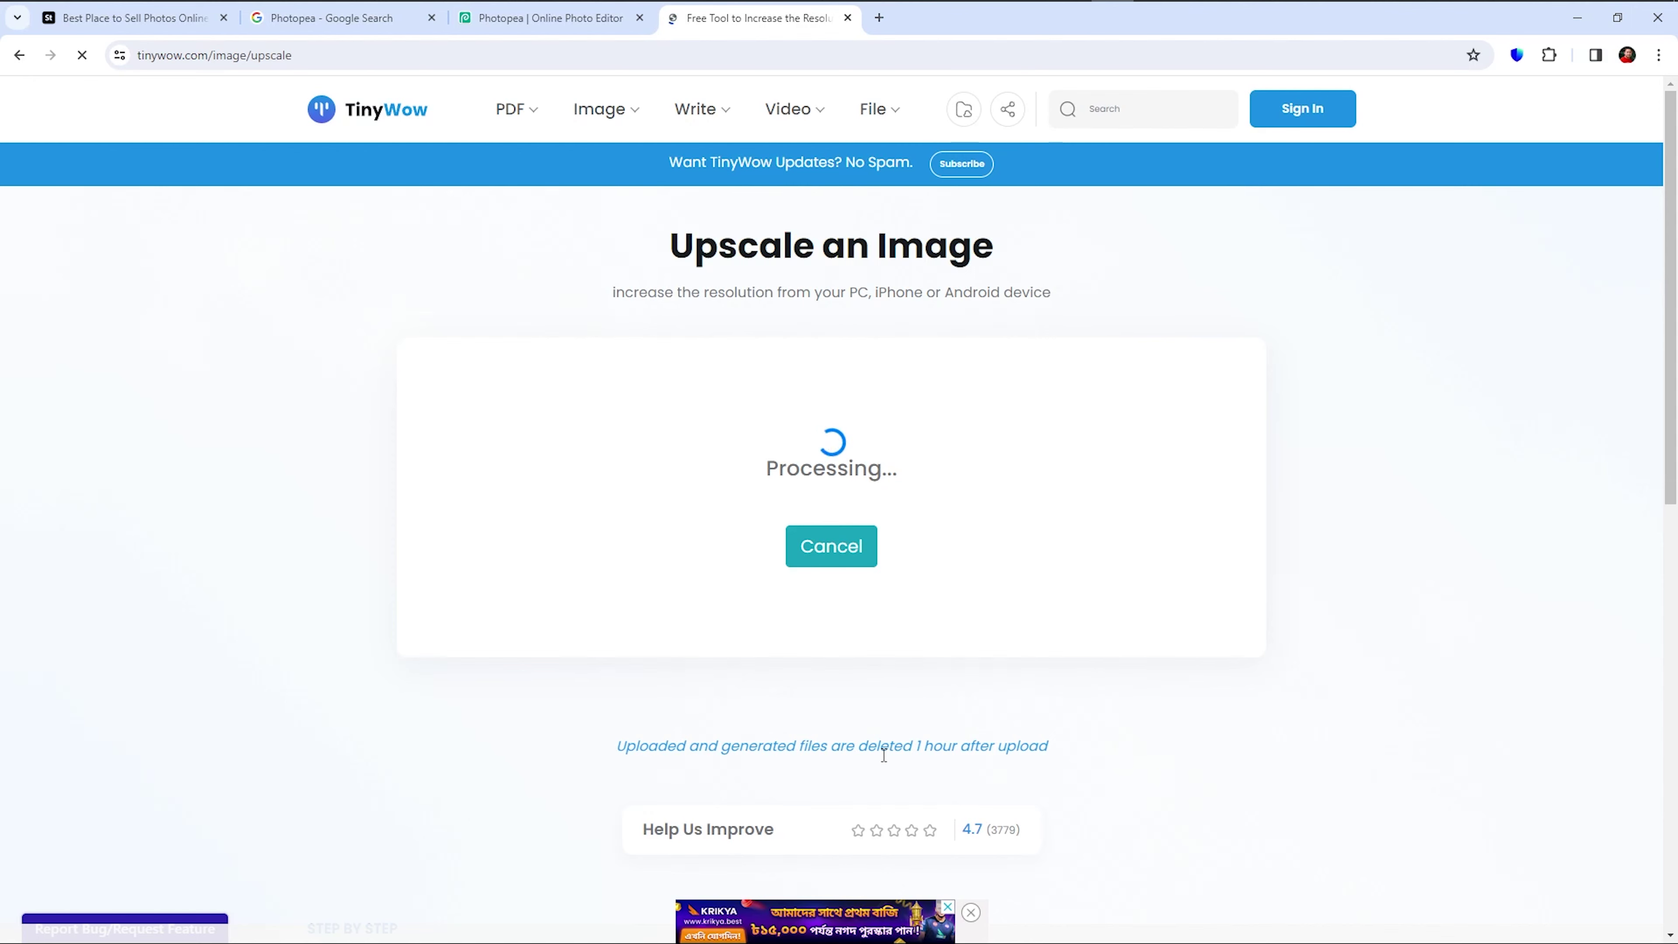
pyautogui.click(849, 457)
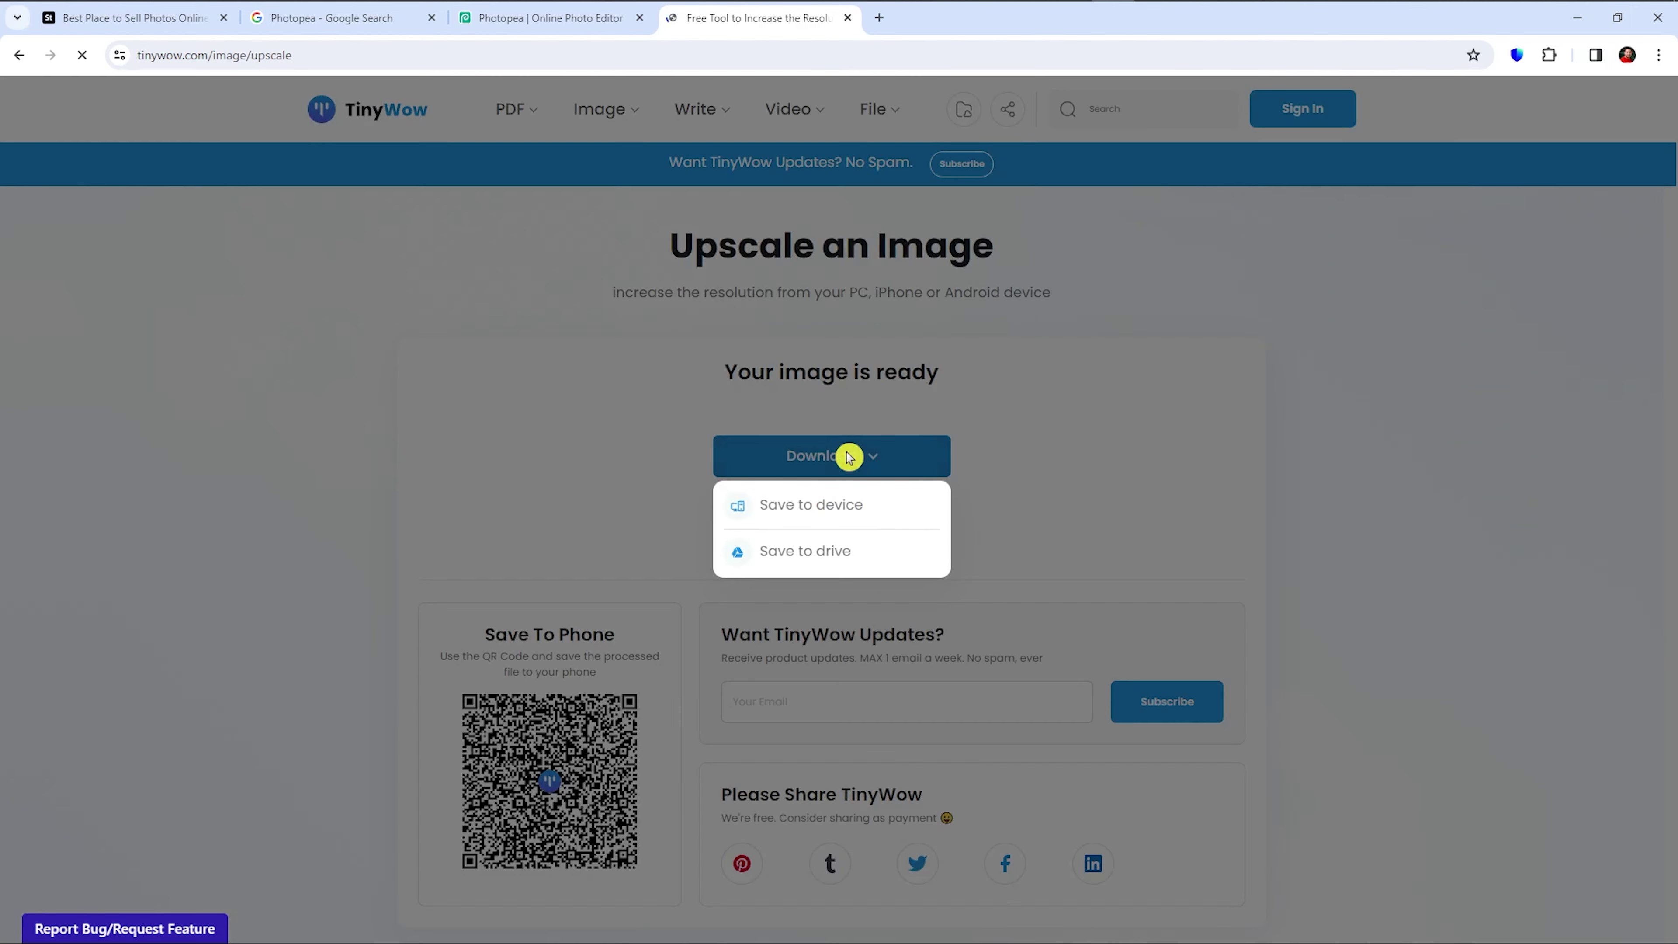
pyautogui.click(818, 511)
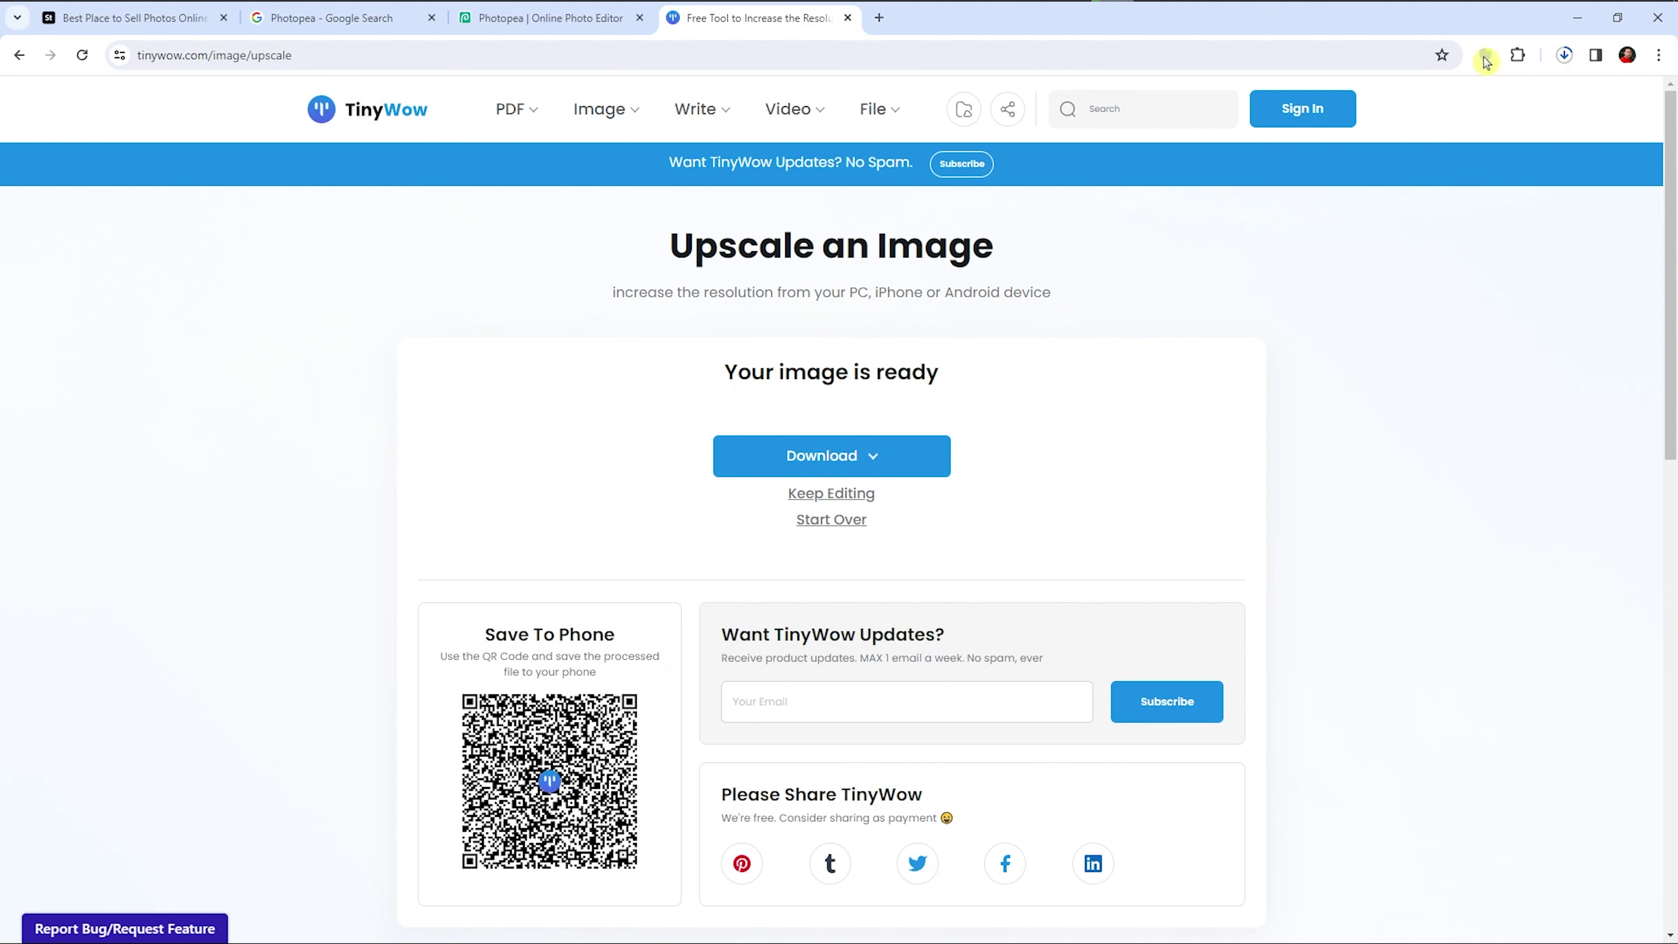
# Switch to Photoshop and save the resized 3200 × 3200 px image as a JPG named mountain in Downloads
pyautogui.click(902, 8)
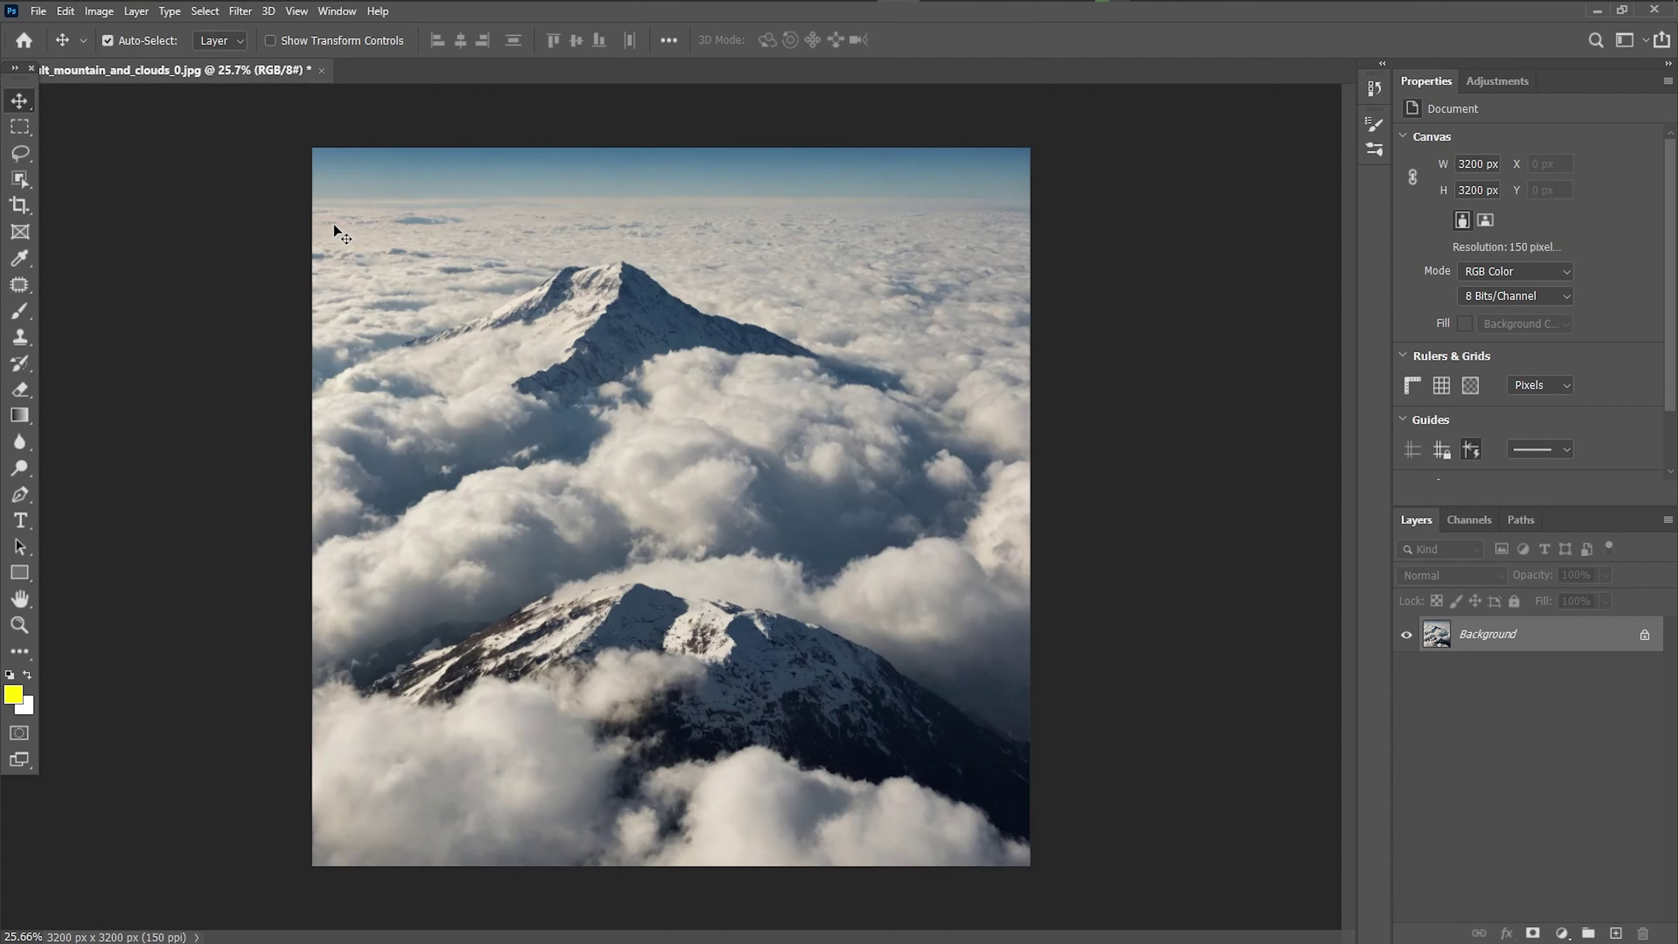
pyautogui.click(40, 12)
pyautogui.click(76, 223)
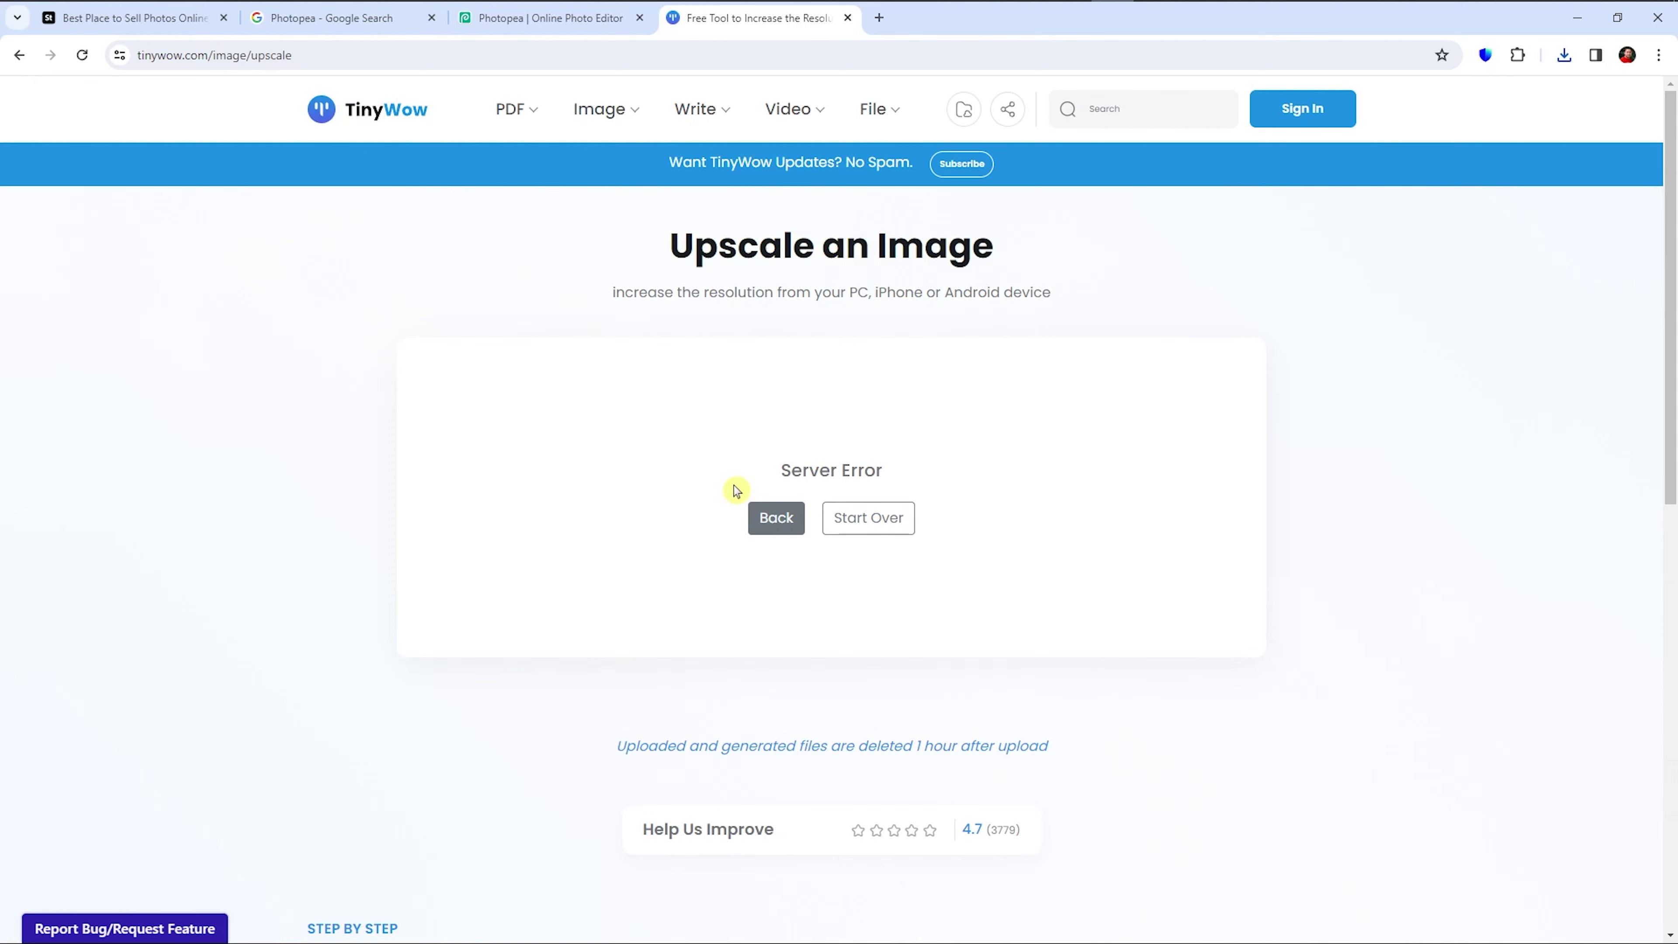
# Switch to the Downloads folder in File Explorer and check the mountain file's dimensions and resolution in its properties
pyautogui.click(1070, 17)
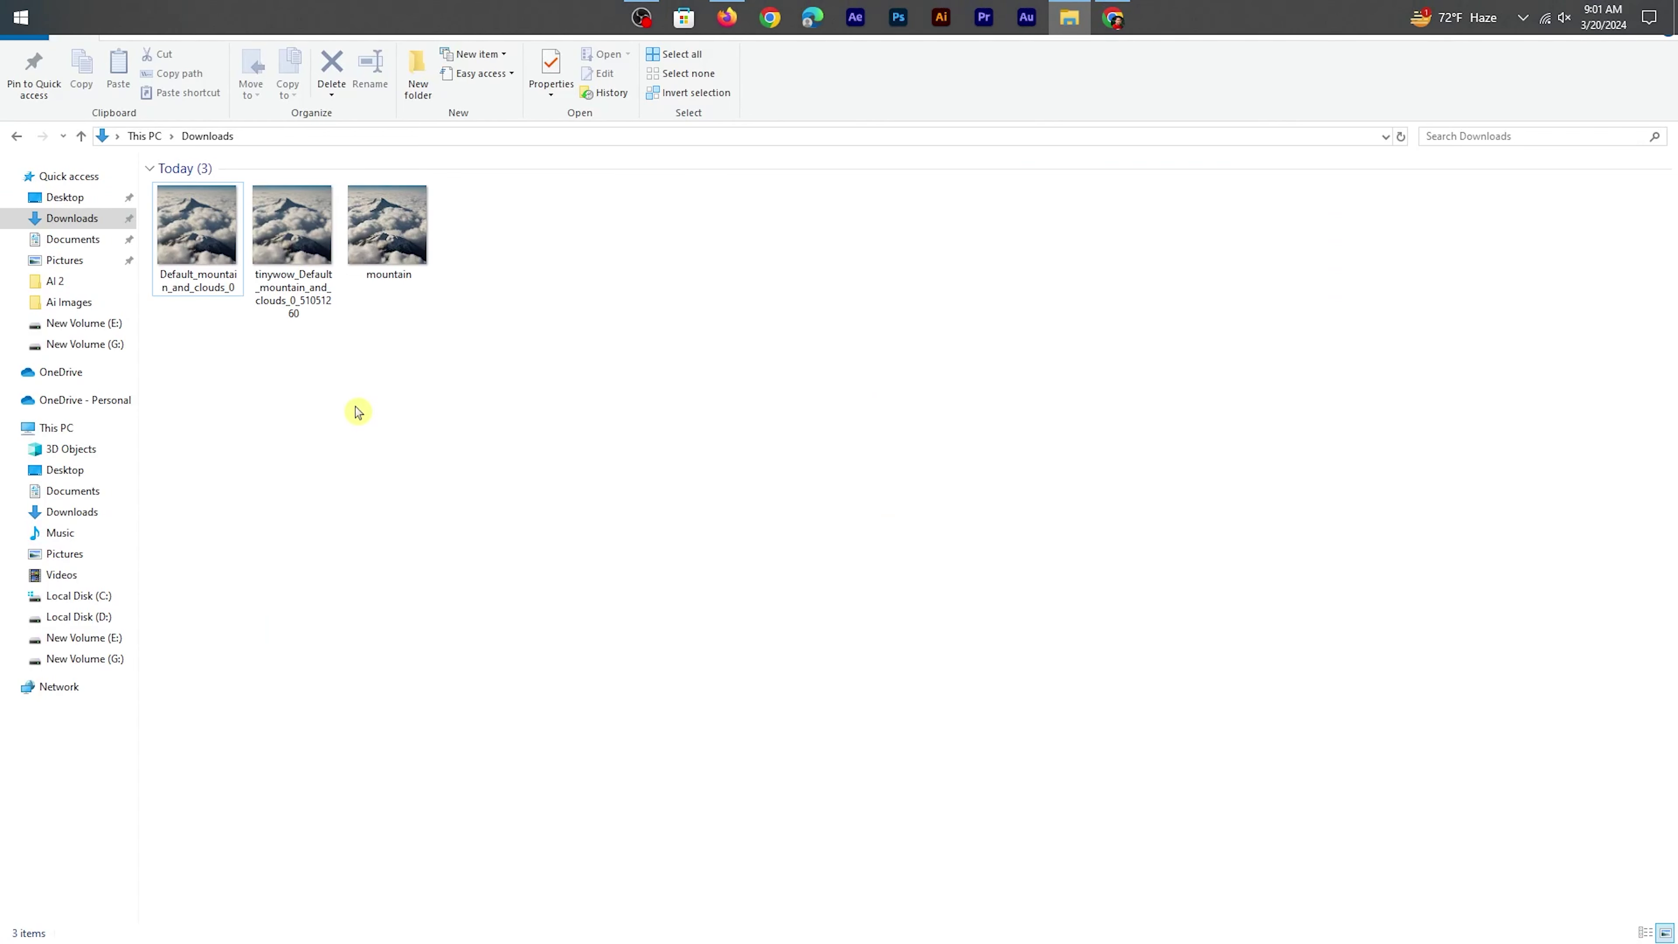
pyautogui.rightClick(401, 266)
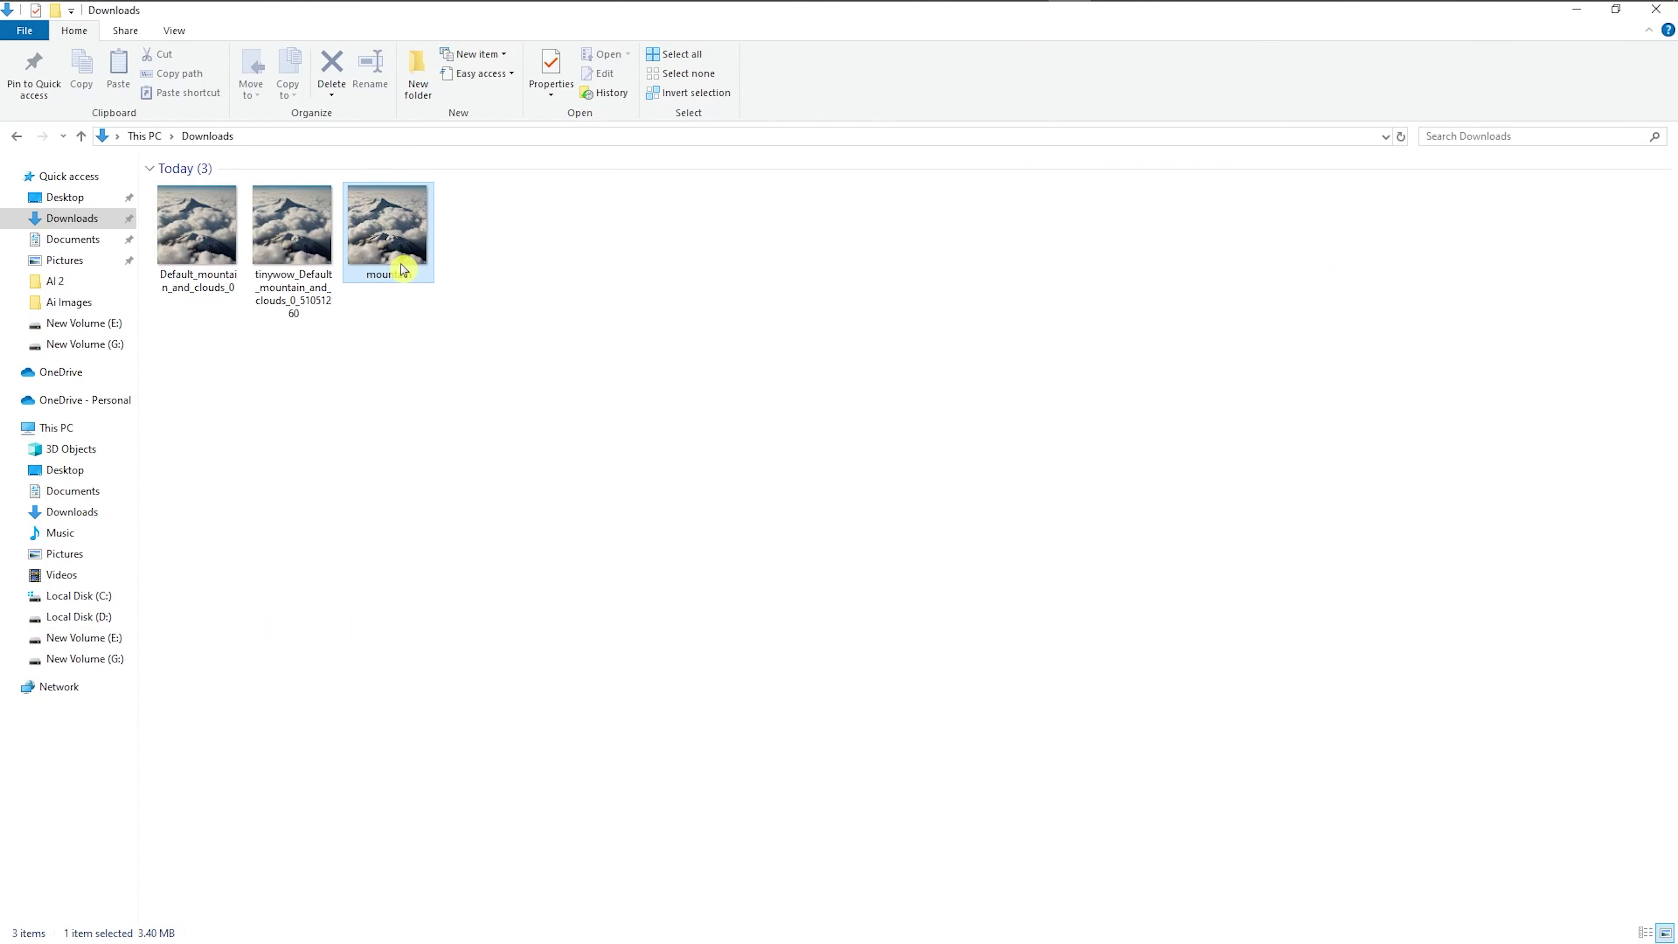
pyautogui.click(490, 790)
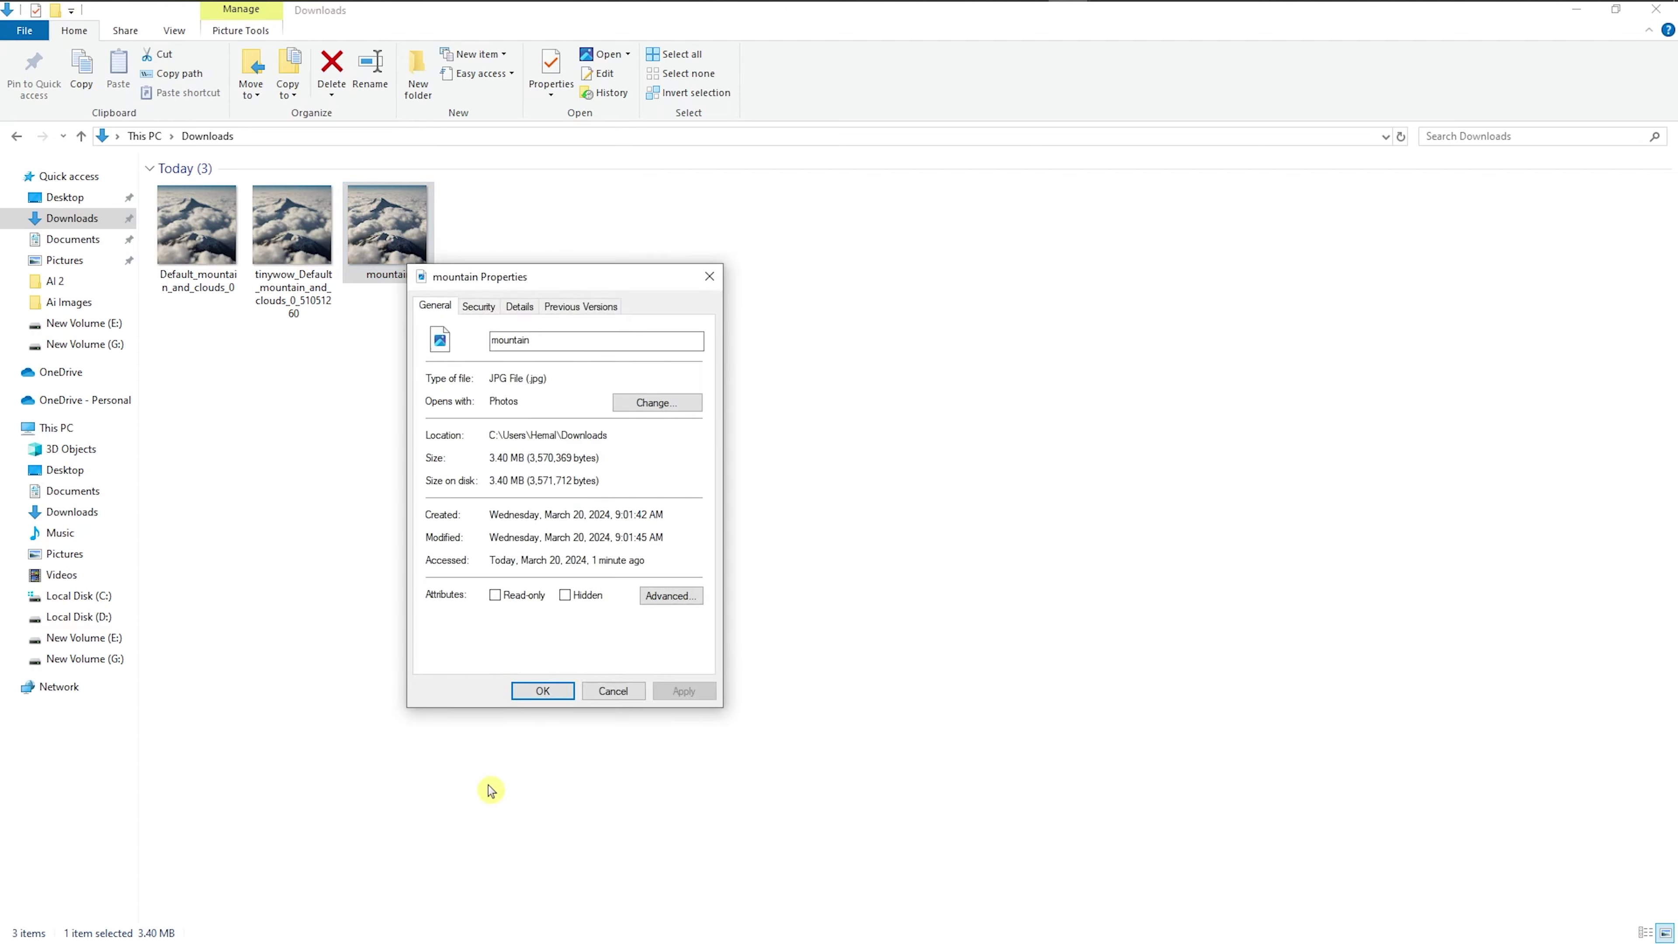
pyautogui.click(623, 259)
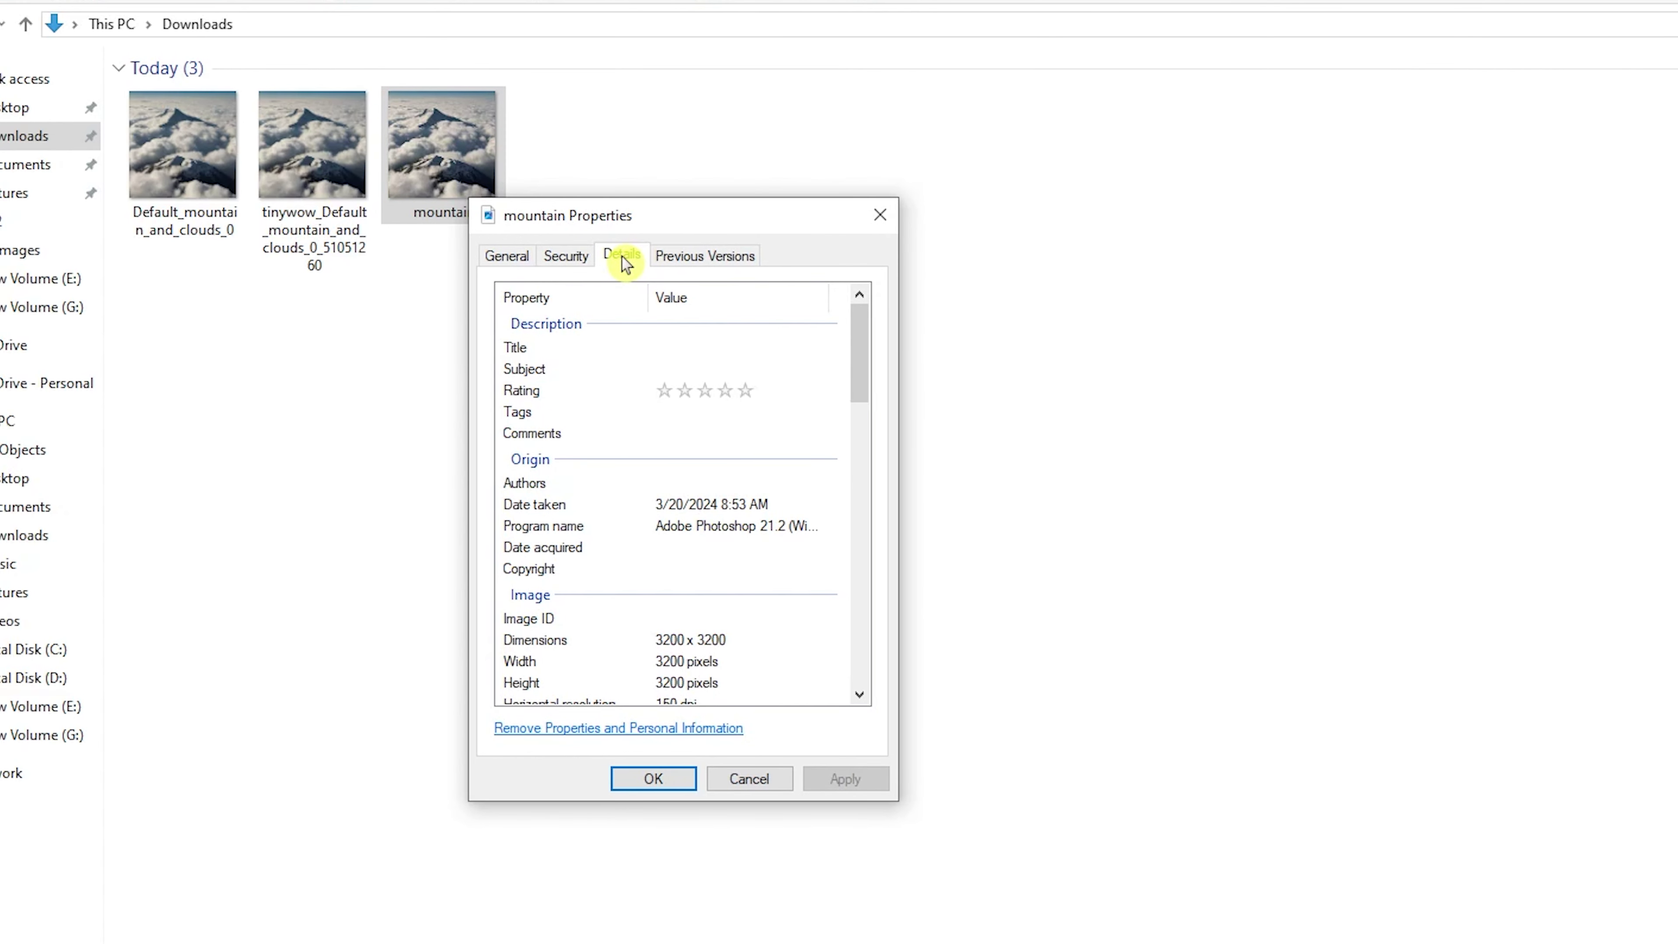
pyautogui.moveTo(861, 378); pyautogui.dragTo(867, 452)
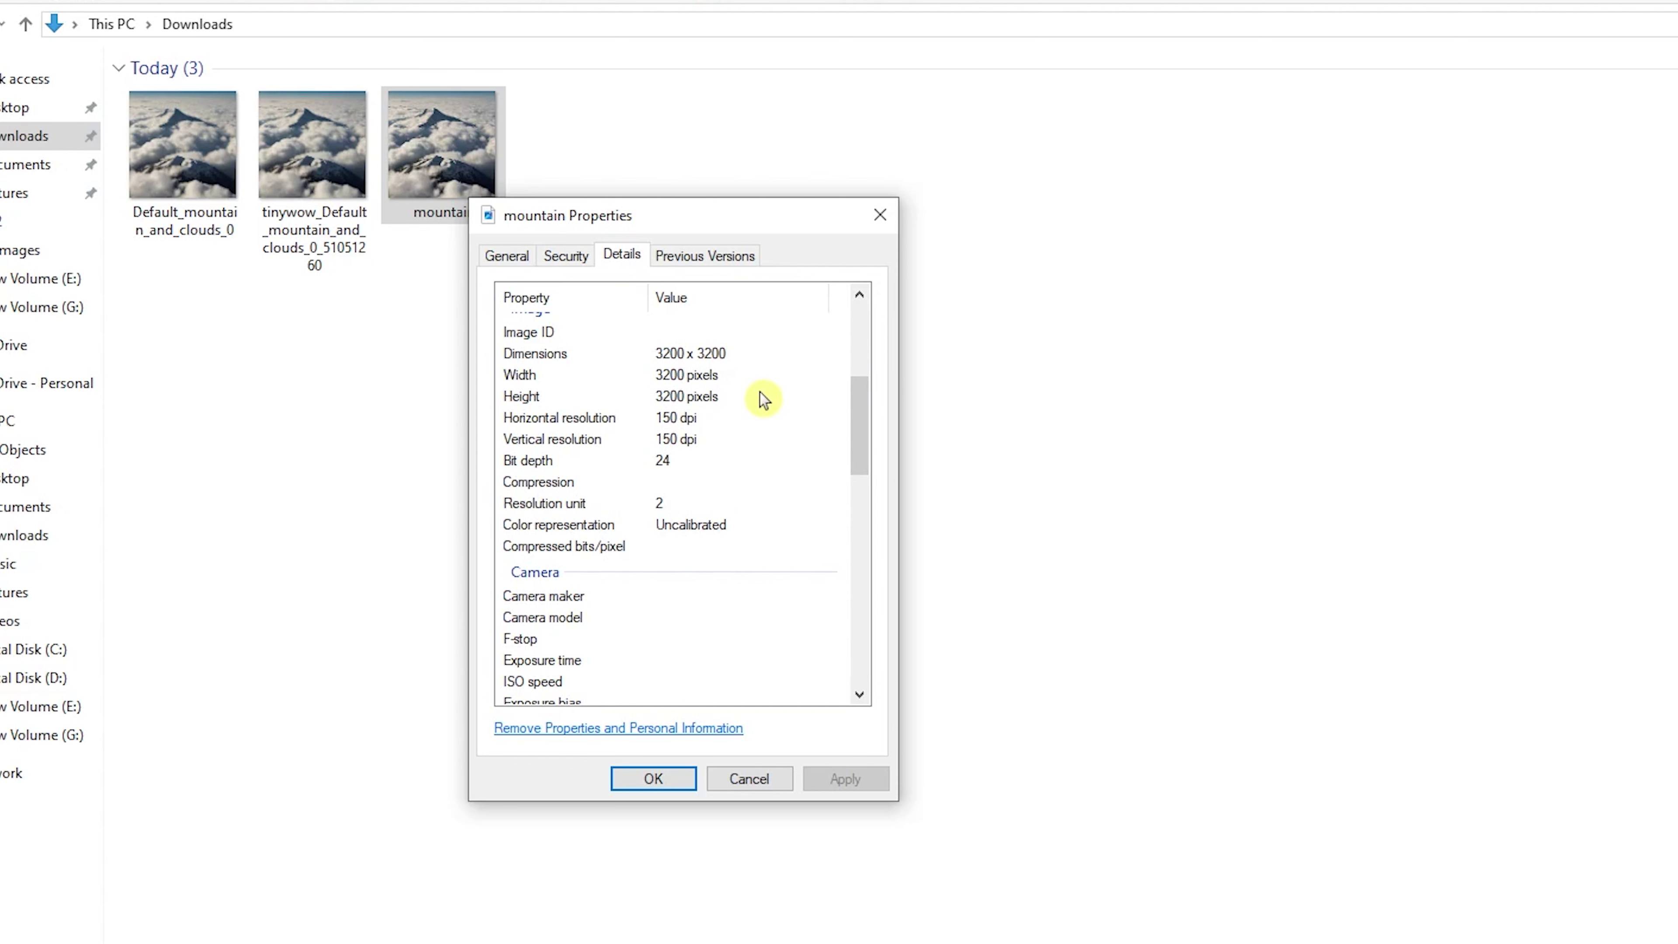
pyautogui.click(880, 215)
# Check the dimensions and resolution of the TinyWow-upscaled file in its properties, and select both upscaled images
pyautogui.rightClick(340, 227)
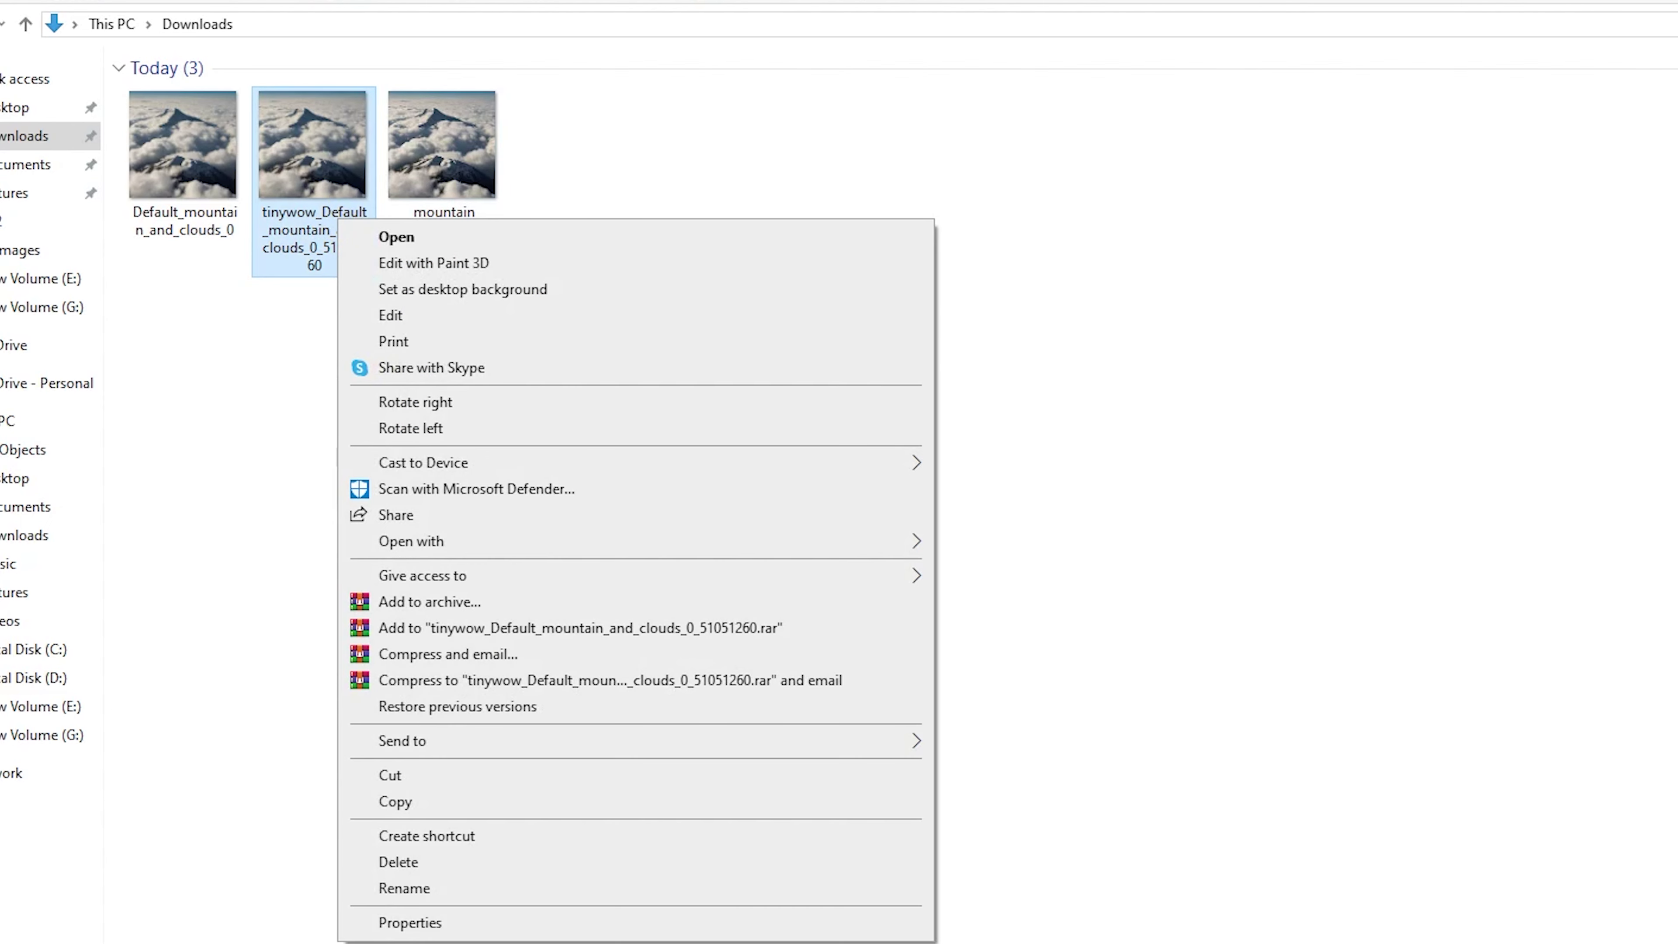
pyautogui.click(516, 923)
pyautogui.click(503, 284)
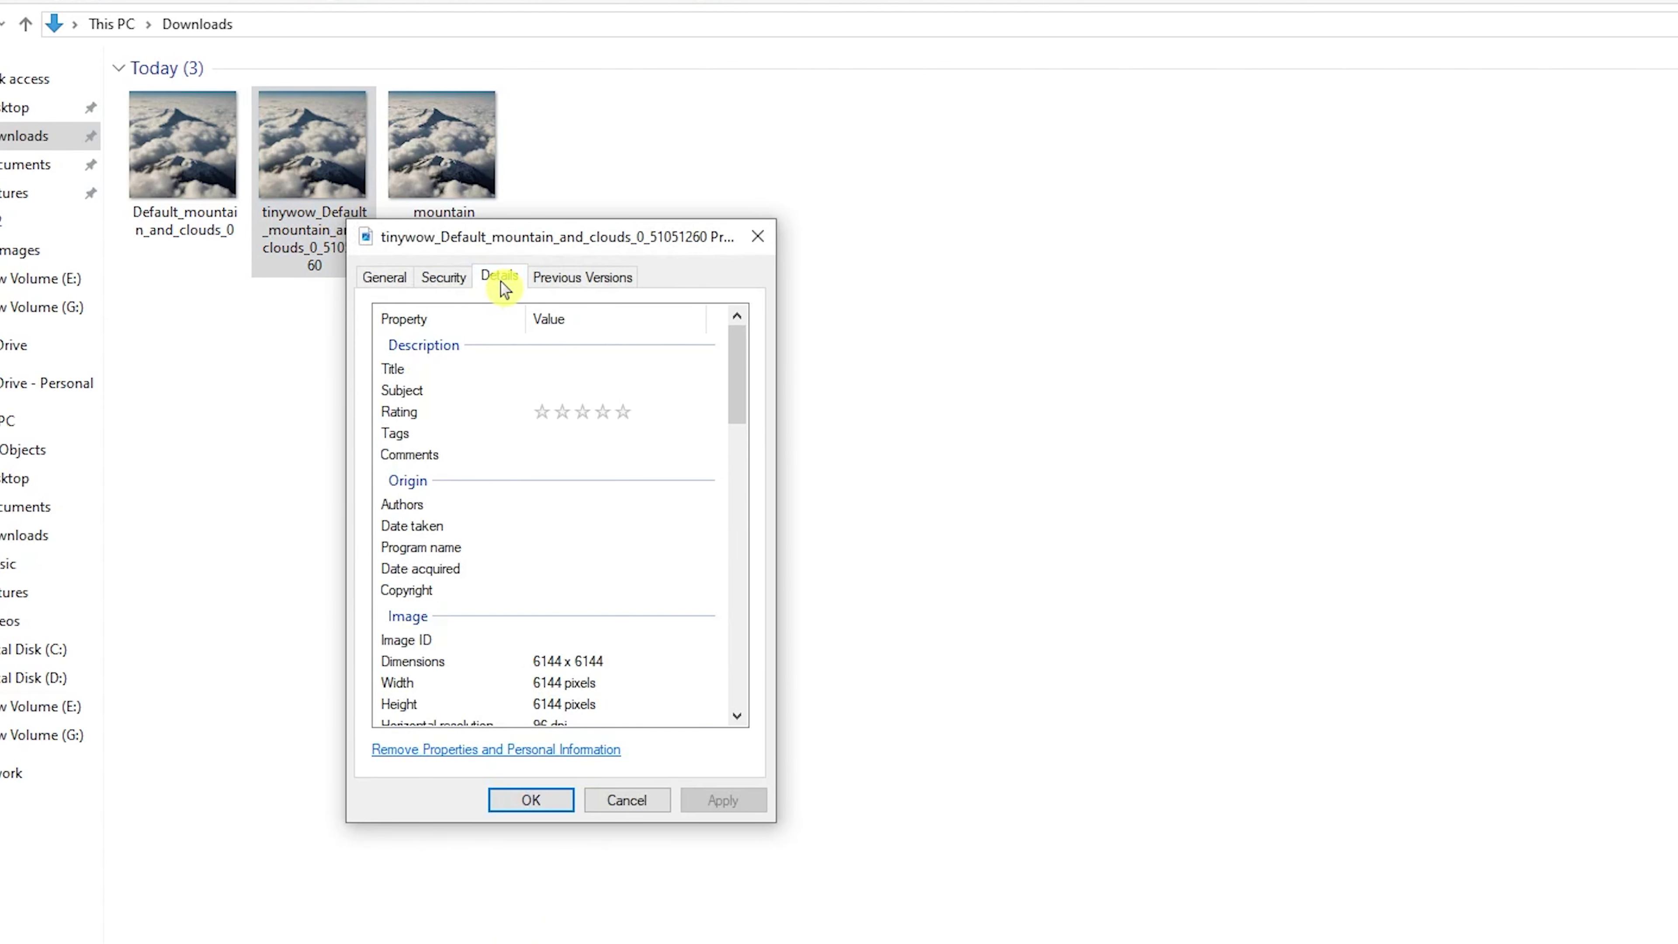
pyautogui.moveTo(738, 393); pyautogui.dragTo(738, 445)
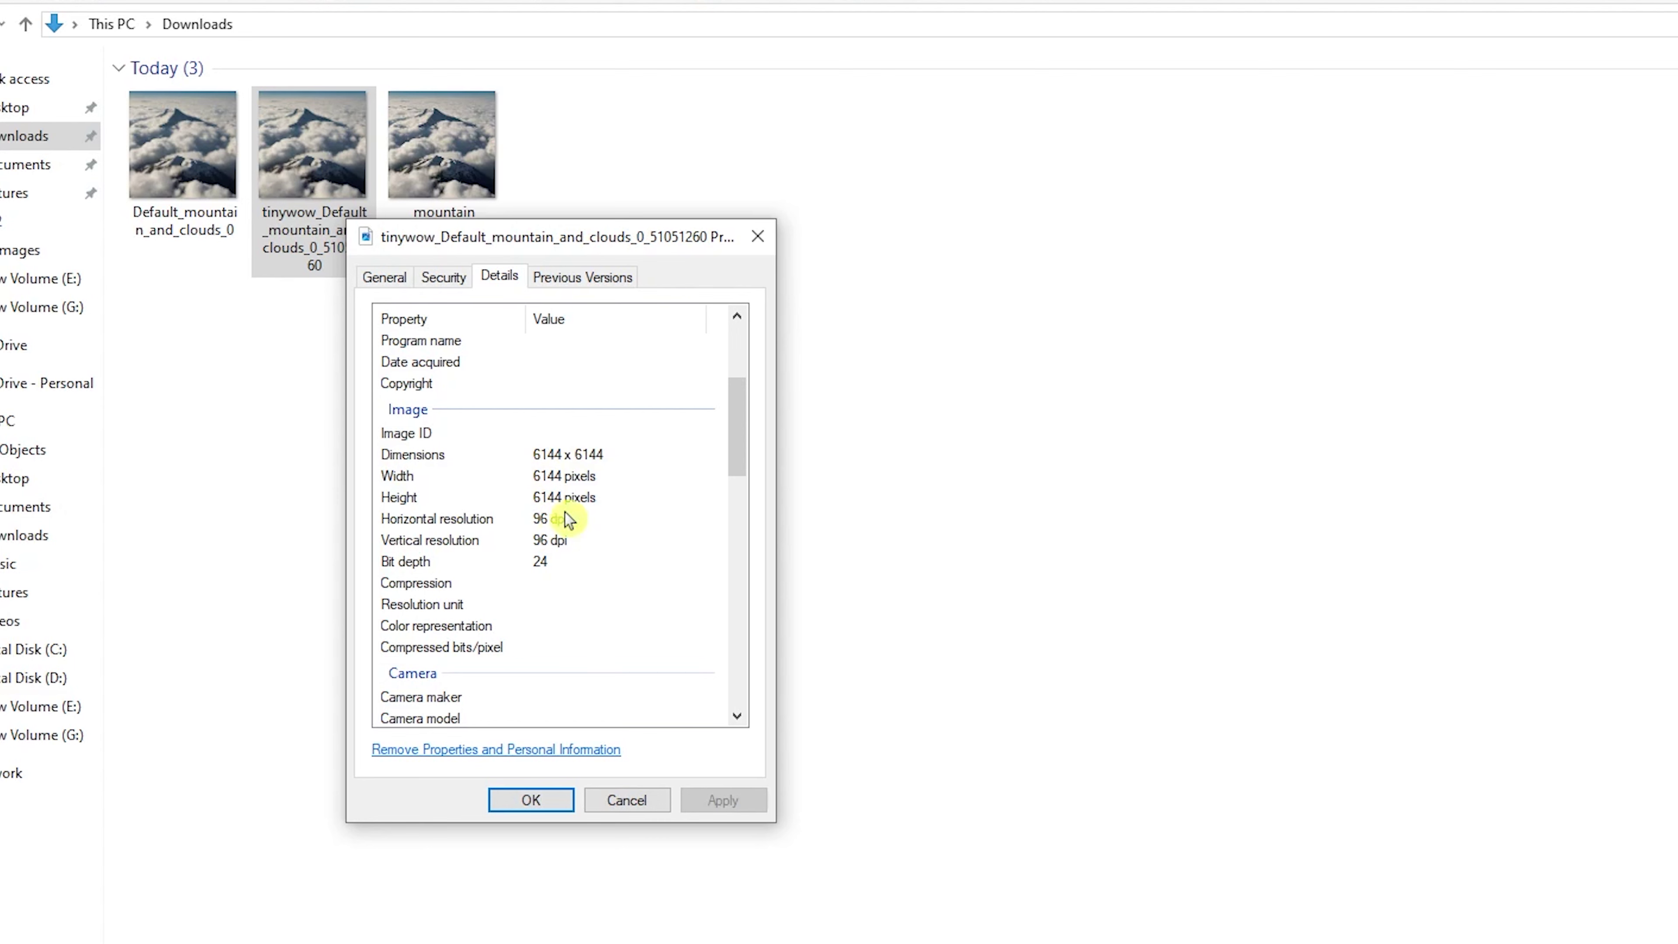
pyautogui.click(533, 801)
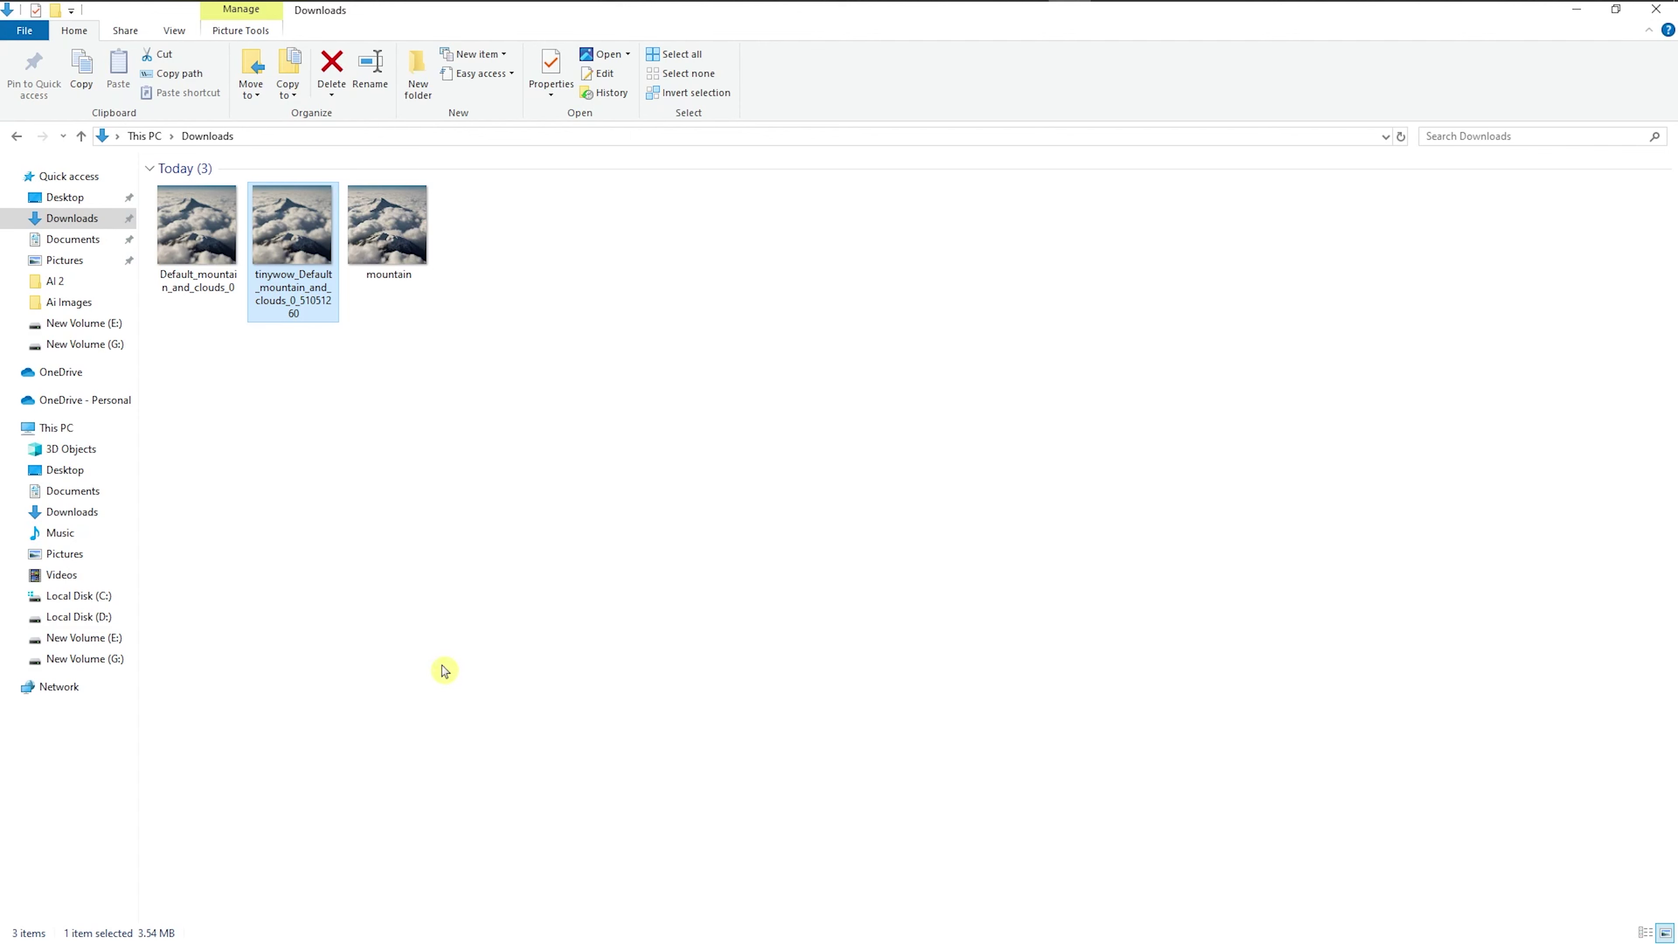
pyautogui.keyDown('ctrl'); pyautogui.click(388, 228); pyautogui.keyUp('ctrl')
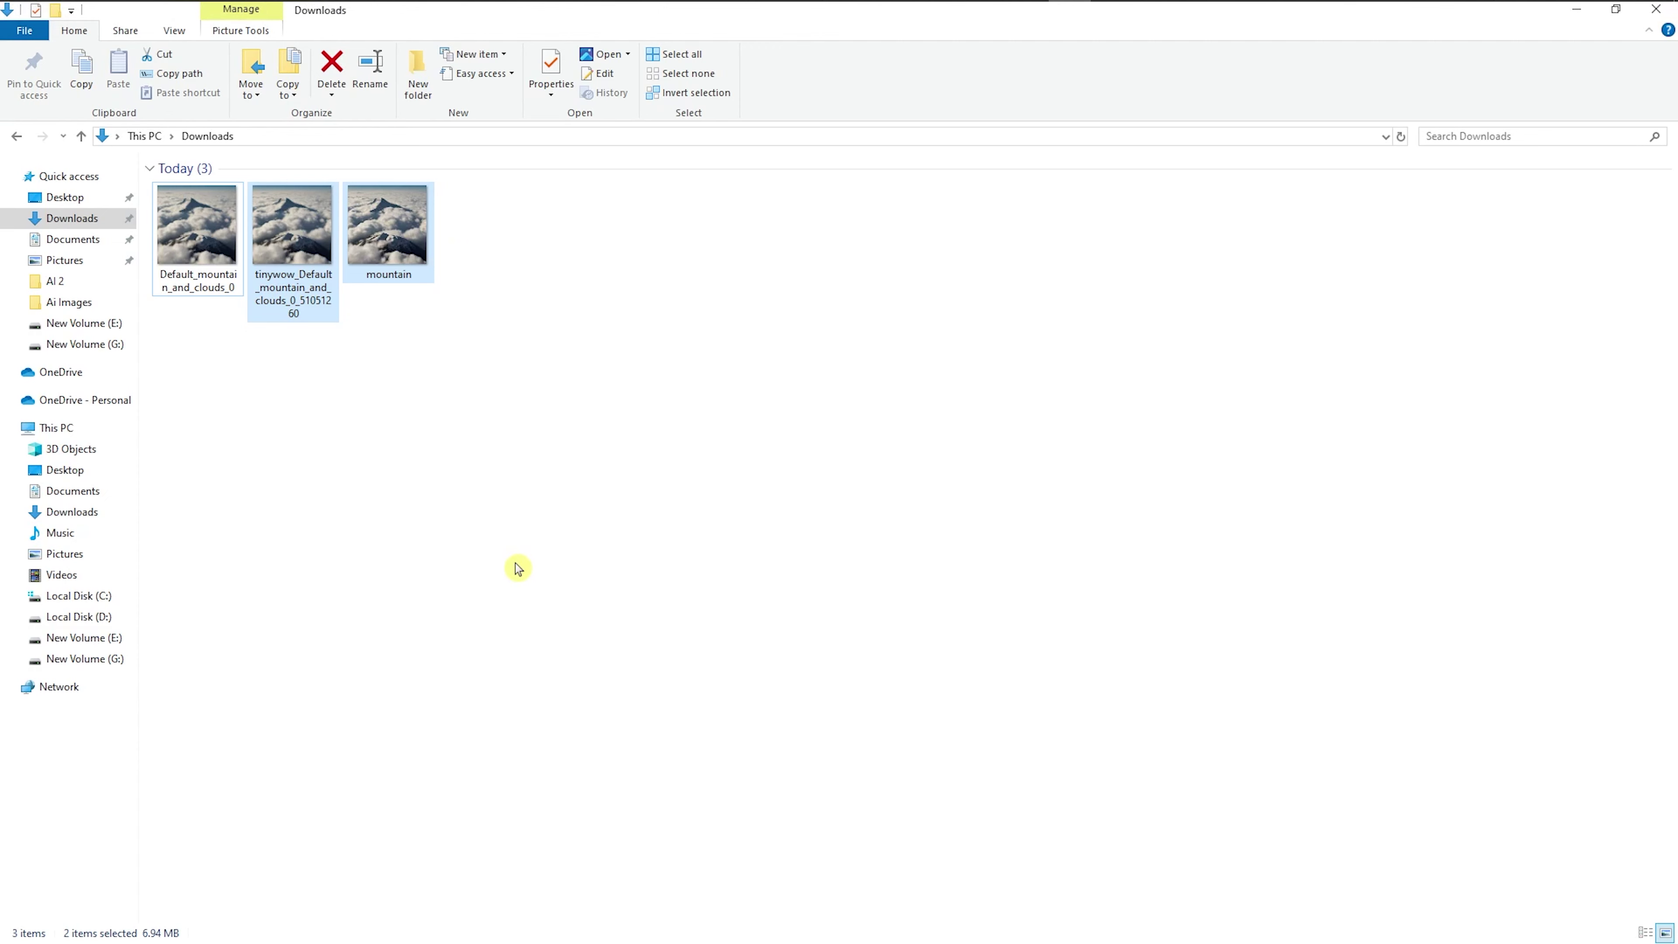
pyautogui.moveTo(487, 379); pyautogui.dragTo(301, 200)
# Switch to the Adobe Stock upload page in Firefox and review the resolution requirements for JPEG images and vectors
pyautogui.moveTo(921, 9)
pyautogui.click(727, 17)
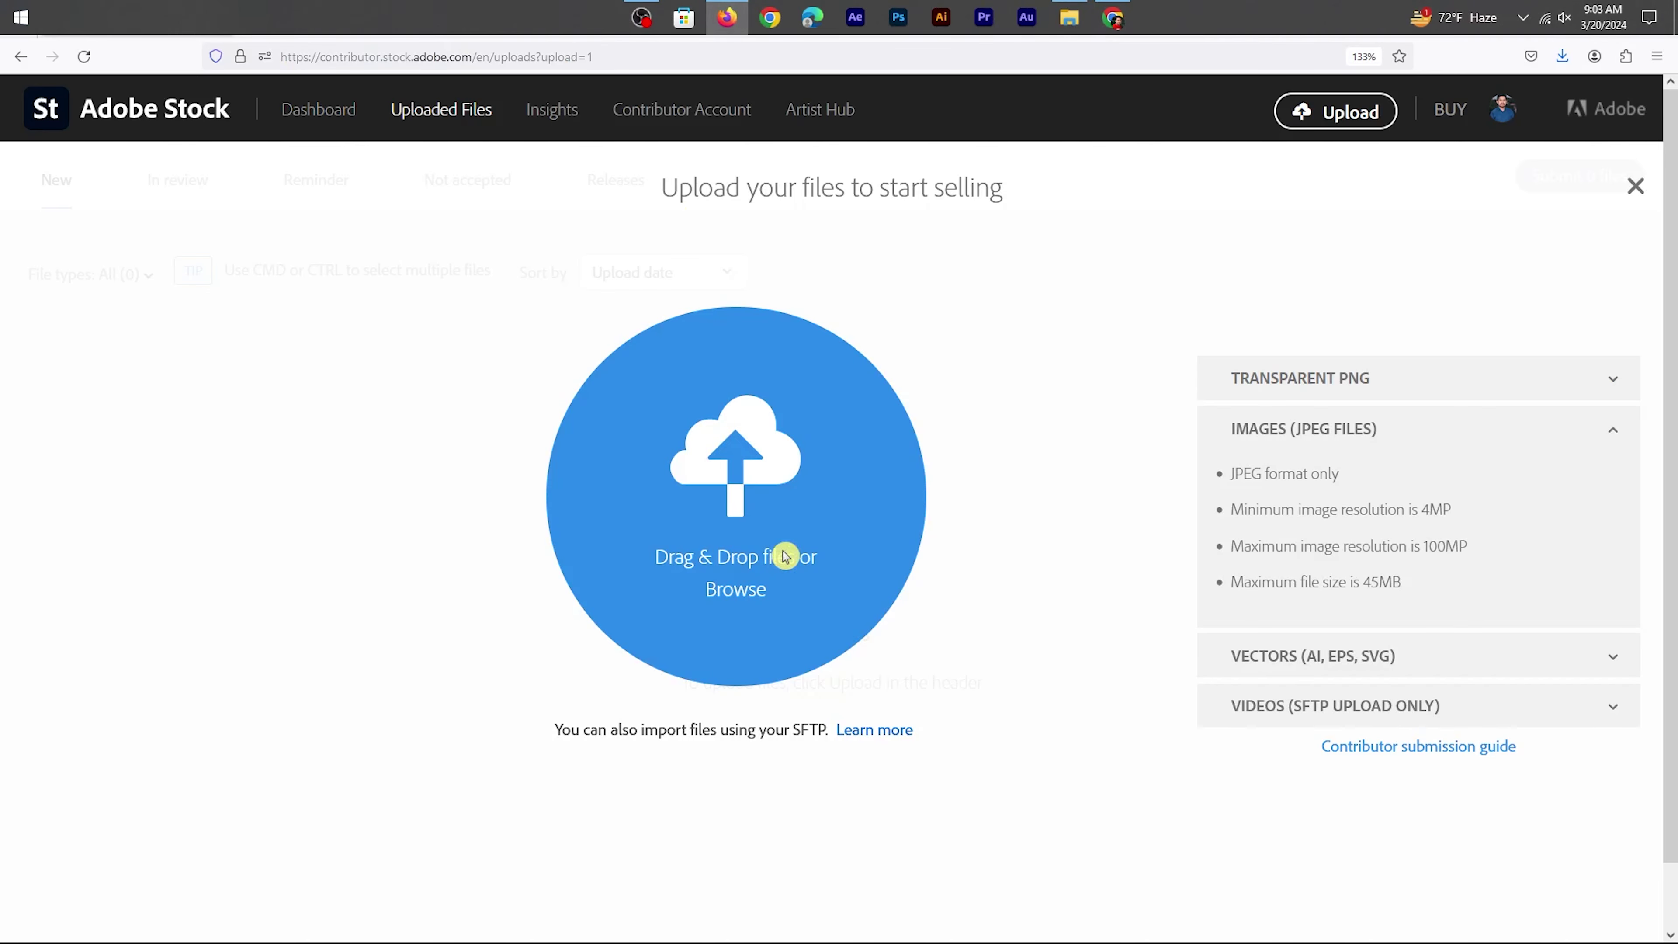
pyautogui.moveTo(1230, 473); pyautogui.dragTo(1467, 513)
pyautogui.click(1505, 503)
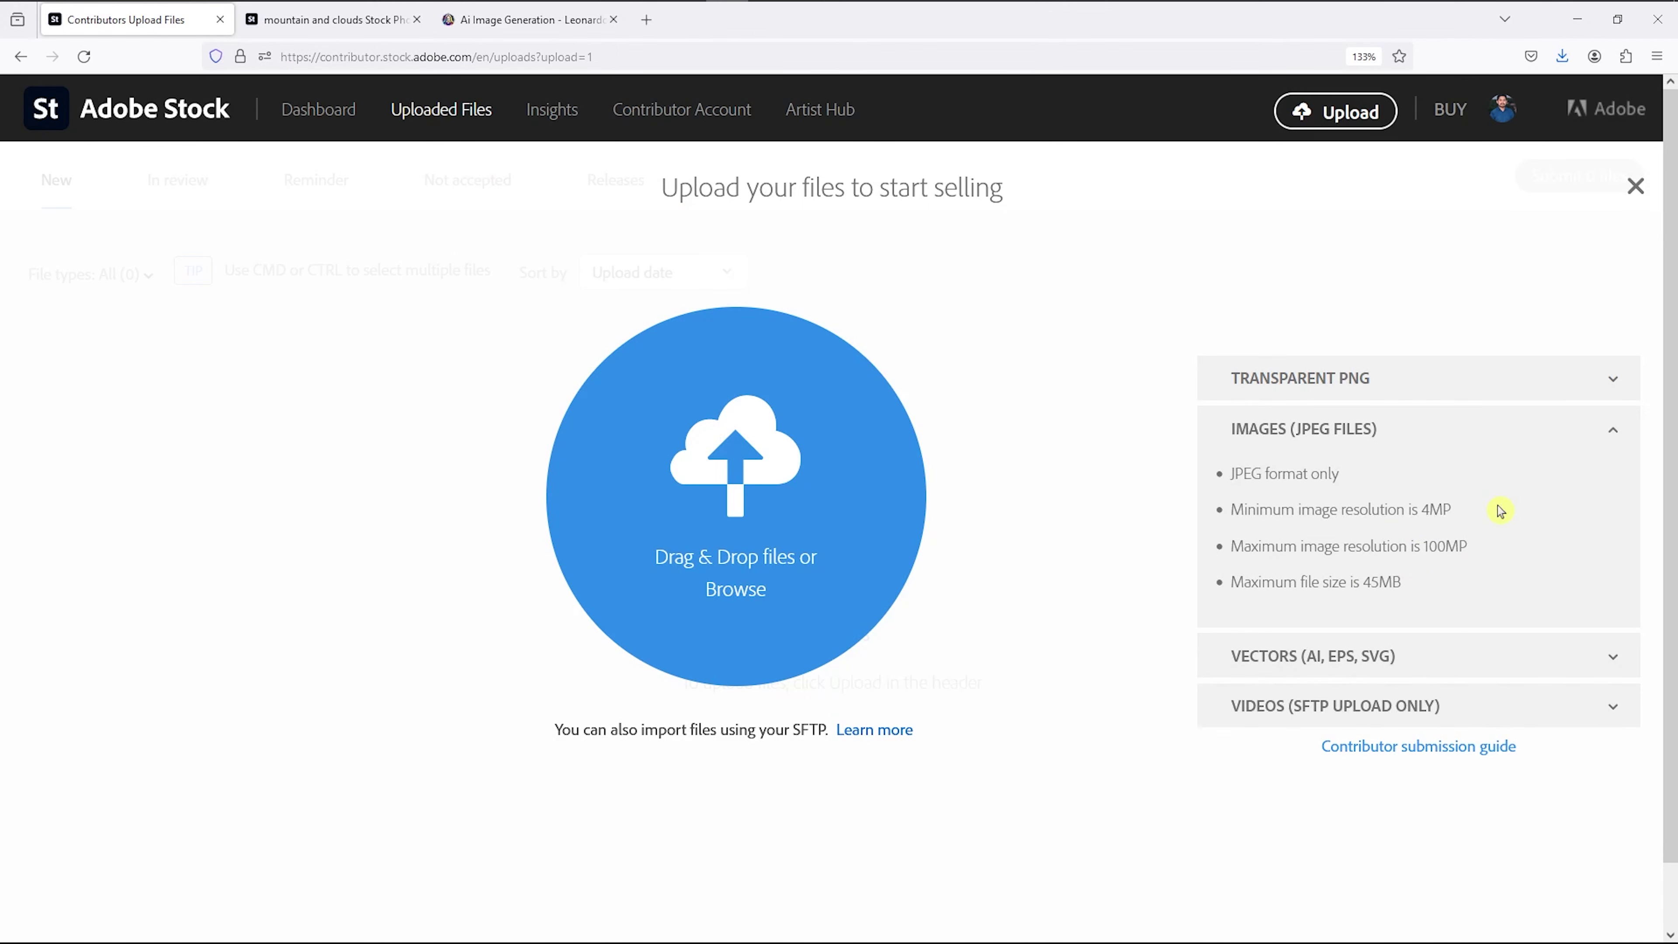
pyautogui.click(1442, 664)
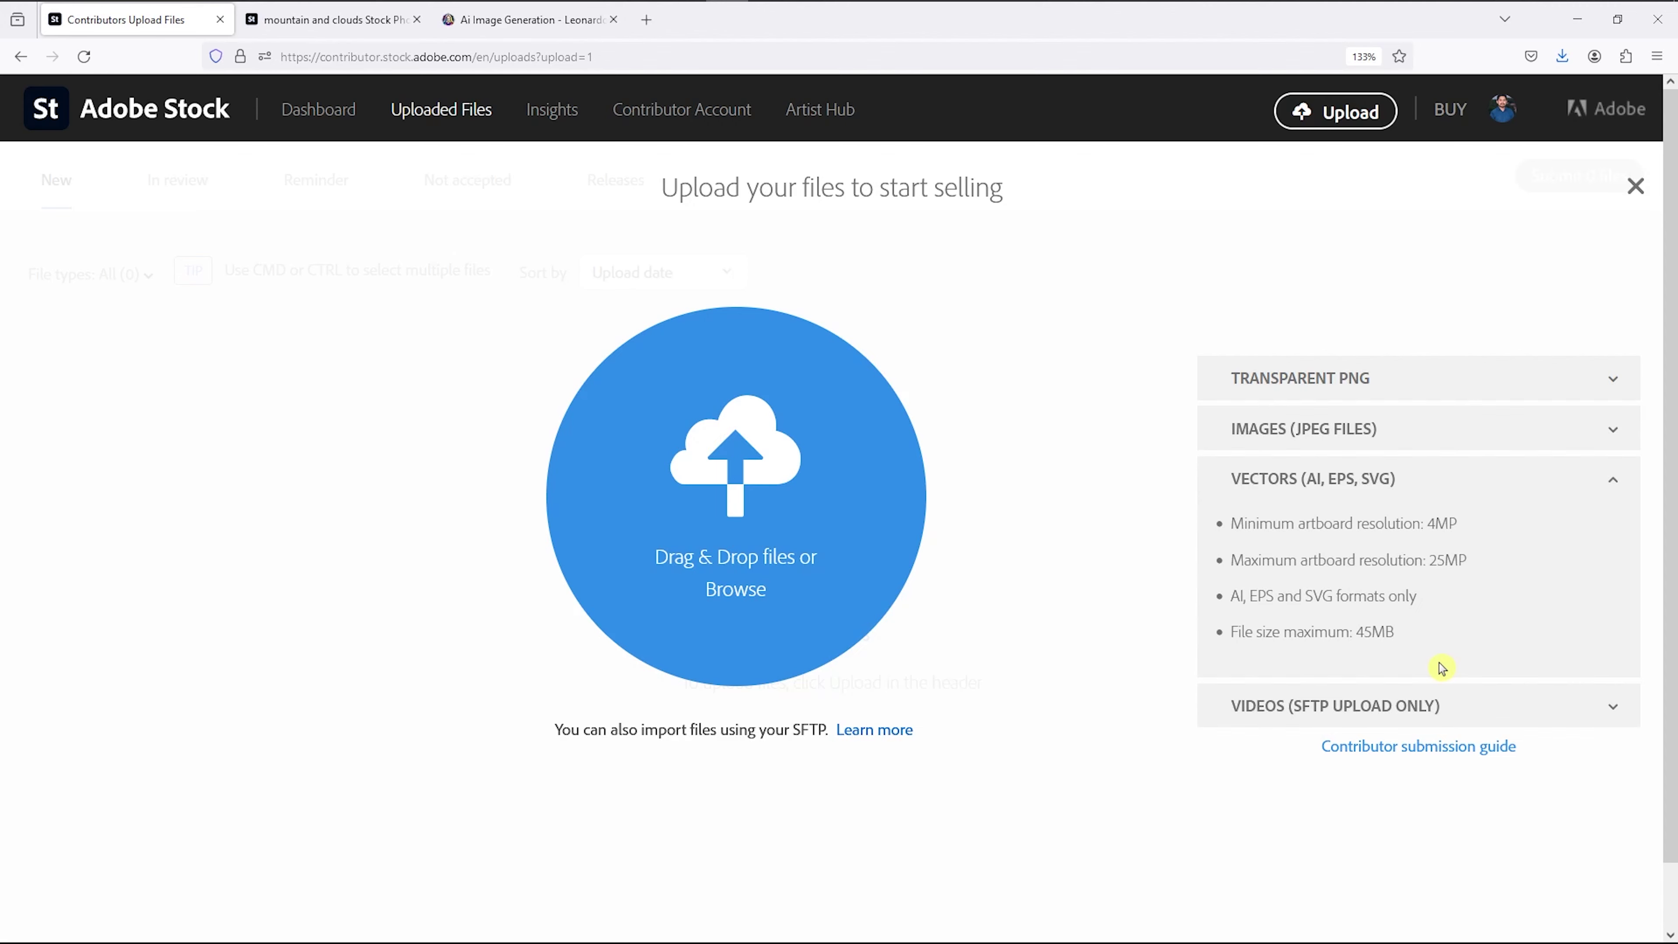
pyautogui.tripleClick(1442, 524)
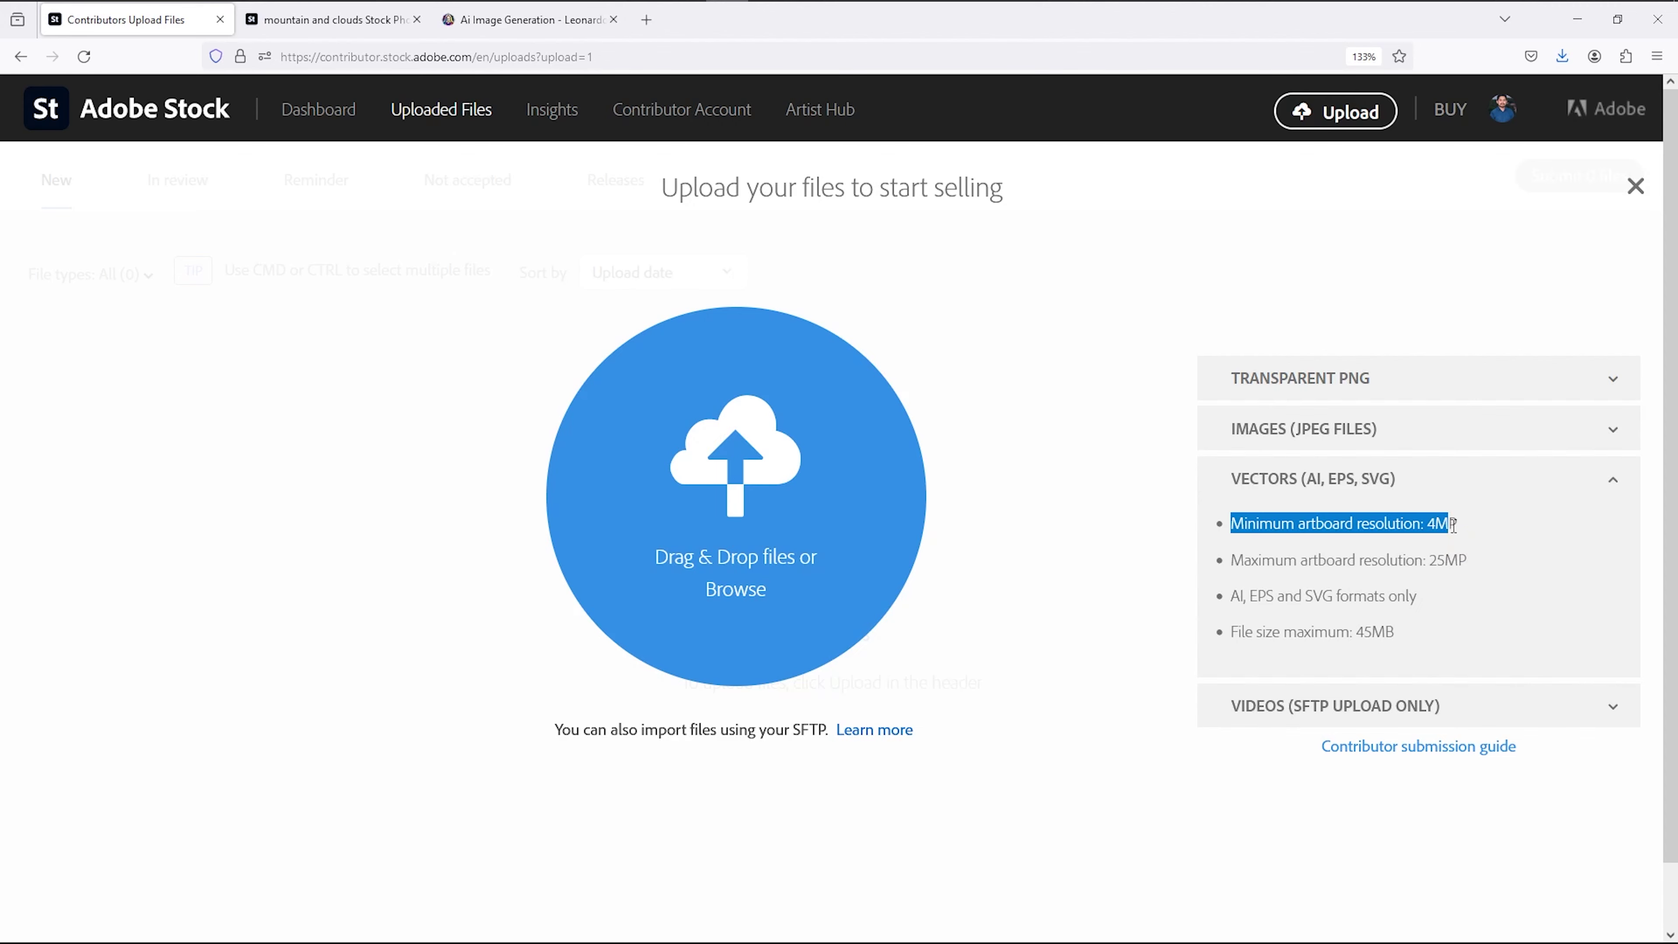
pyautogui.click(1483, 547)
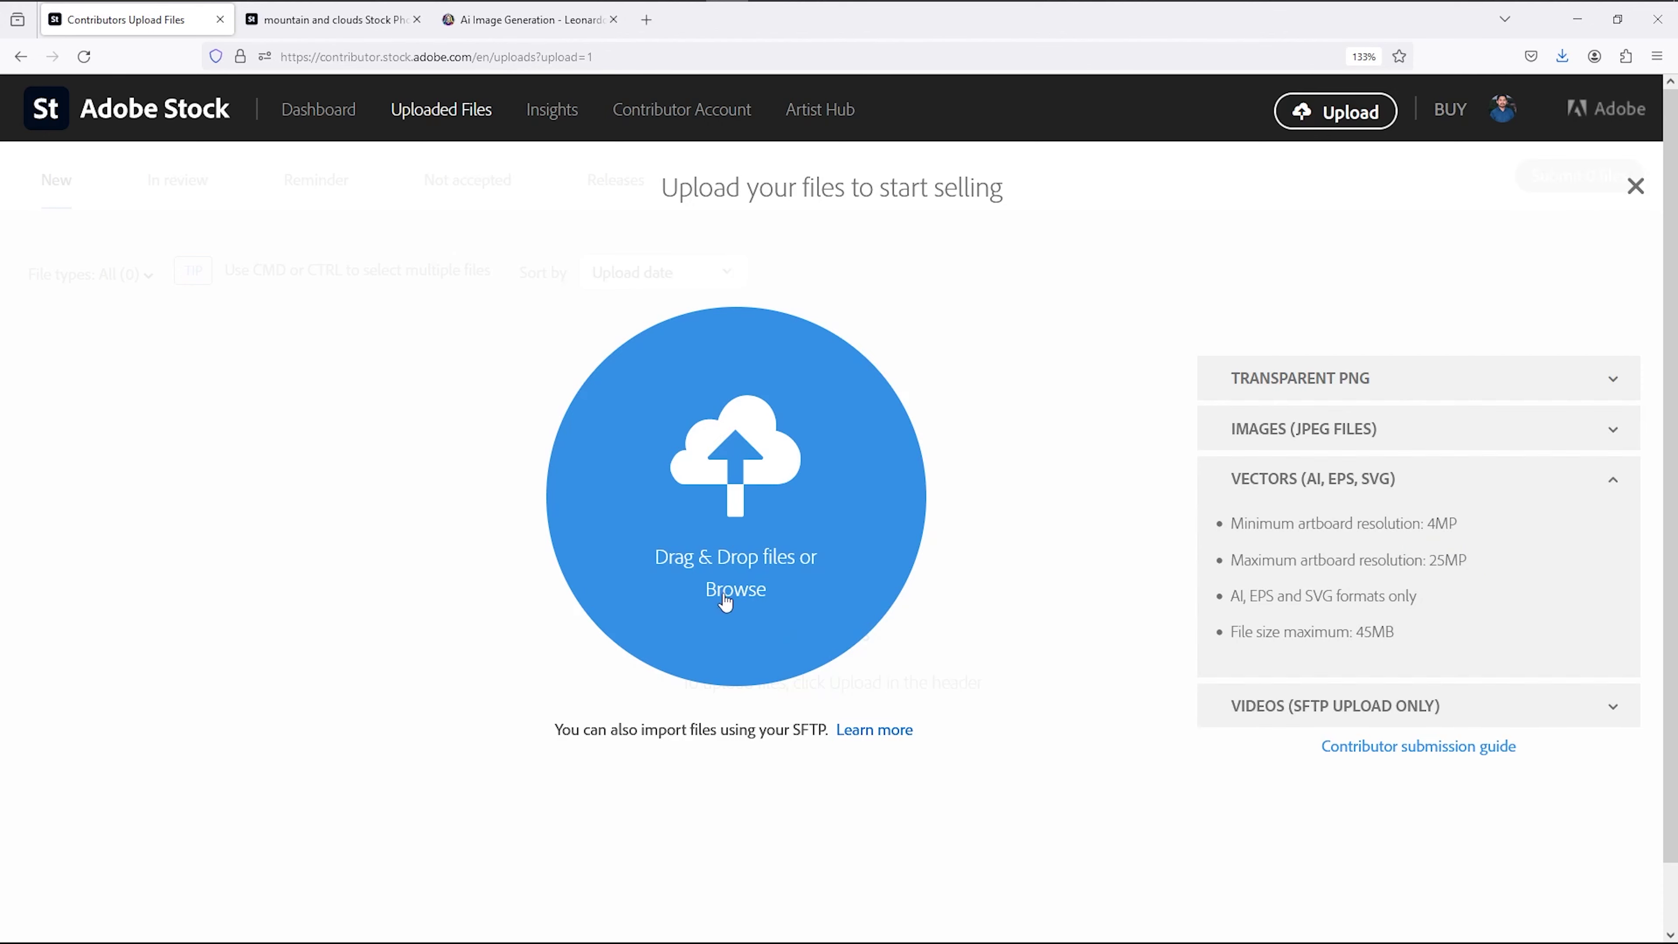
# Upload the mountain image from Downloads to Adobe Stock and preview its thumbnail among the new files
pyautogui.click(740, 589)
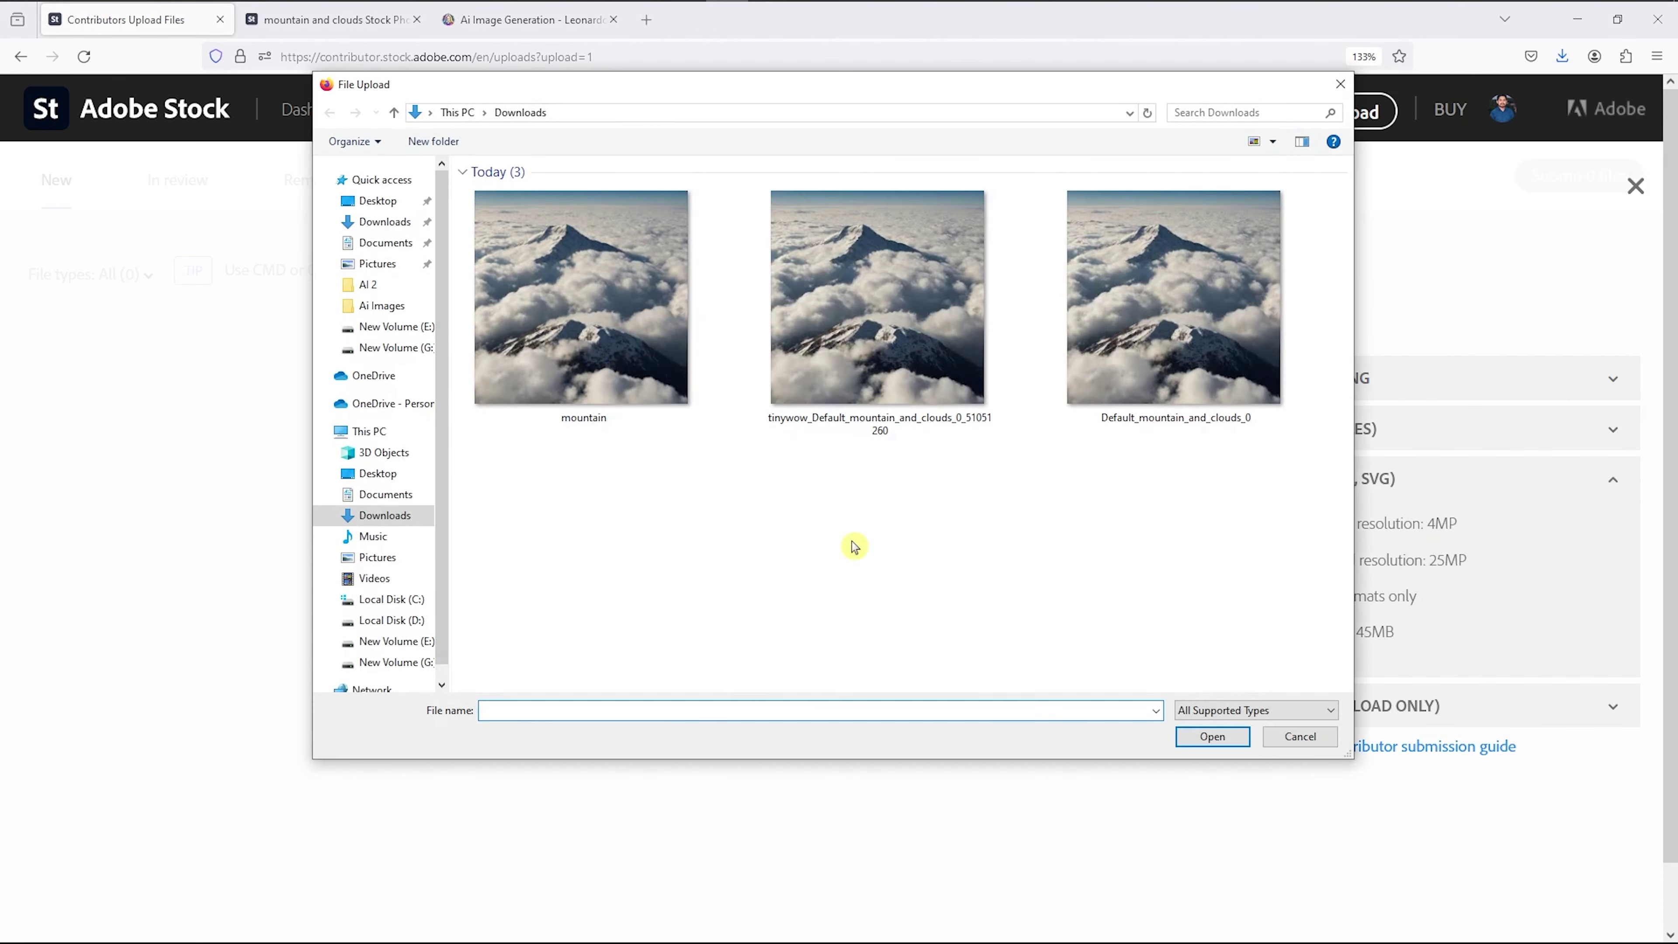
pyautogui.click(599, 330)
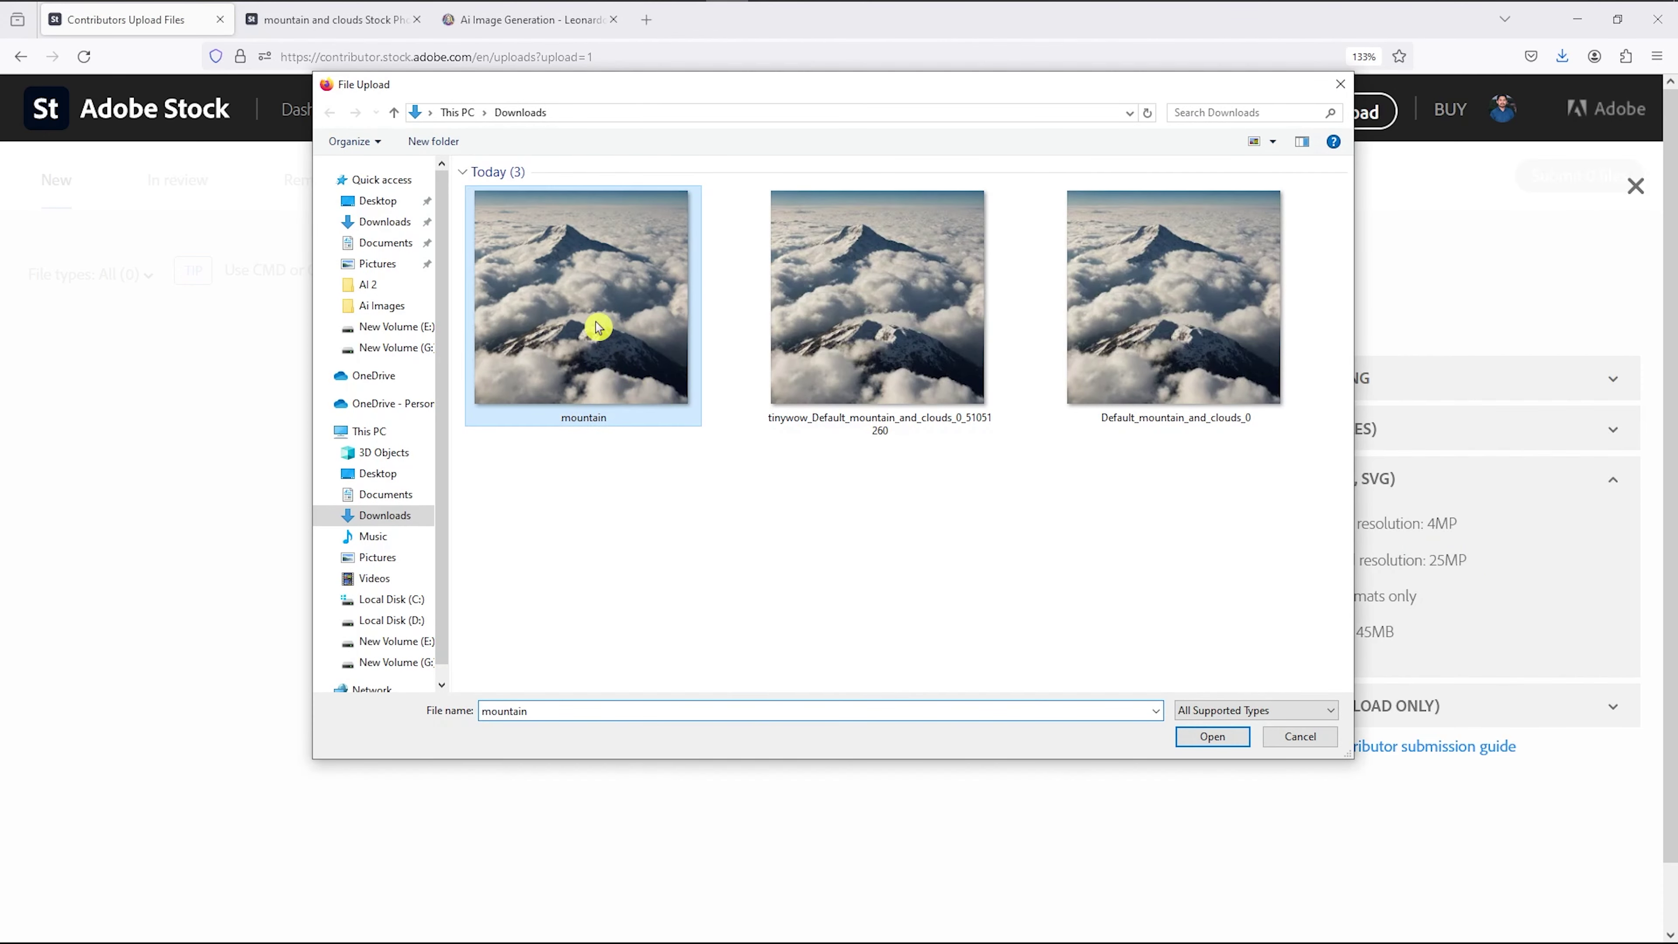
pyautogui.click(1211, 736)
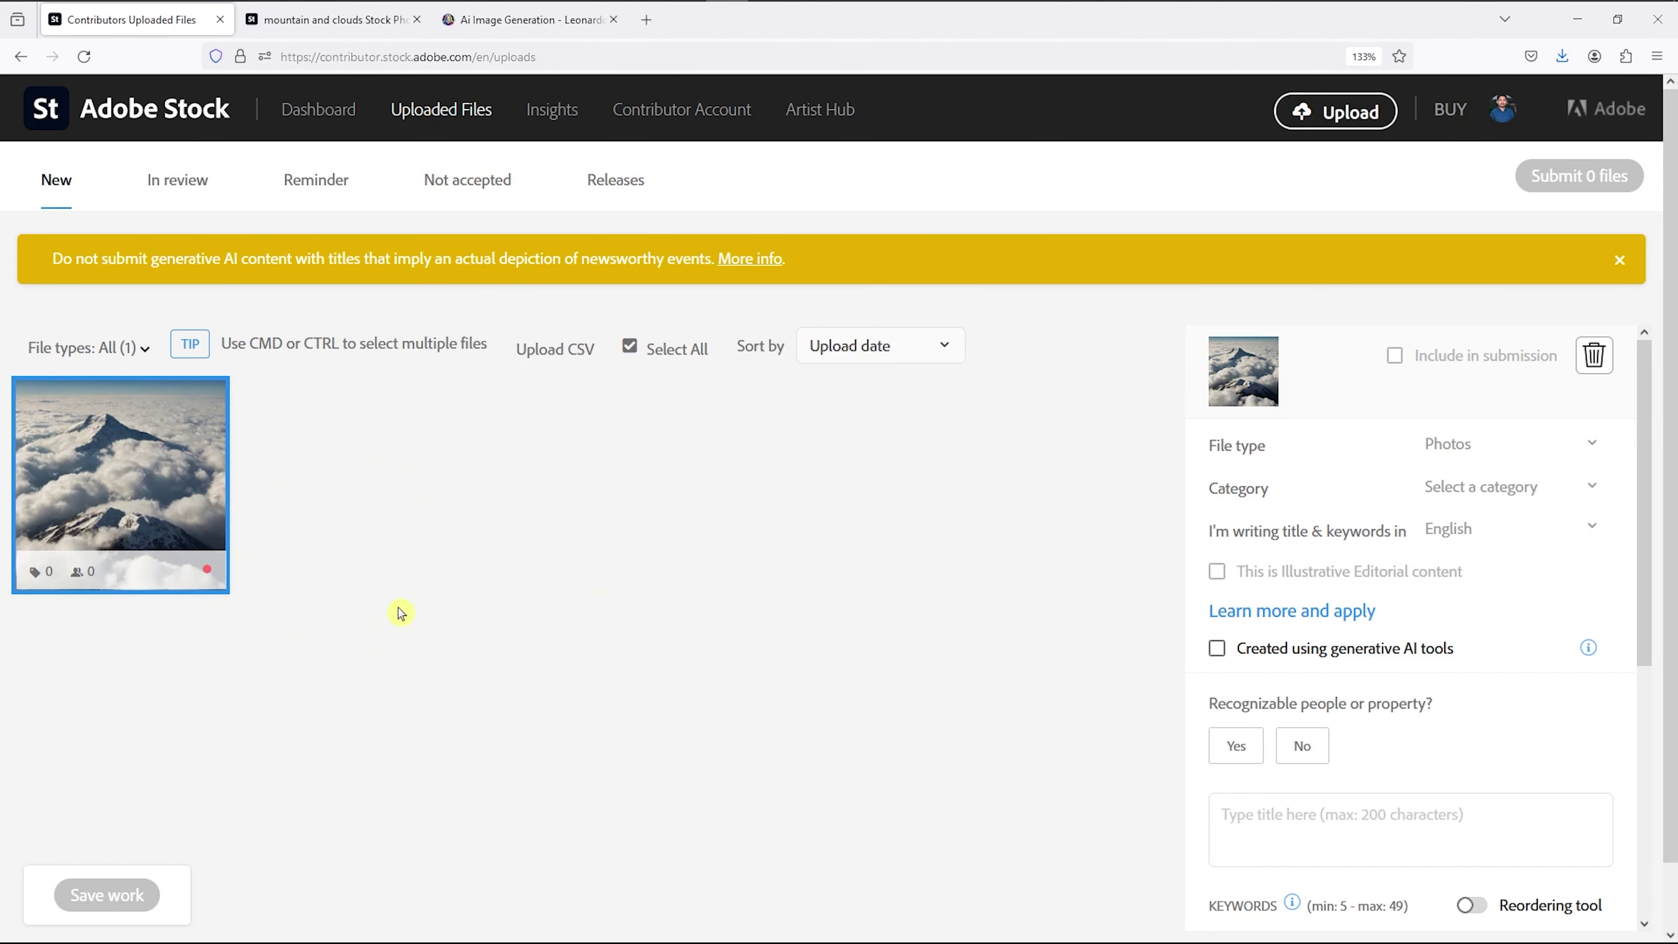
pyautogui.moveTo(206, 573)
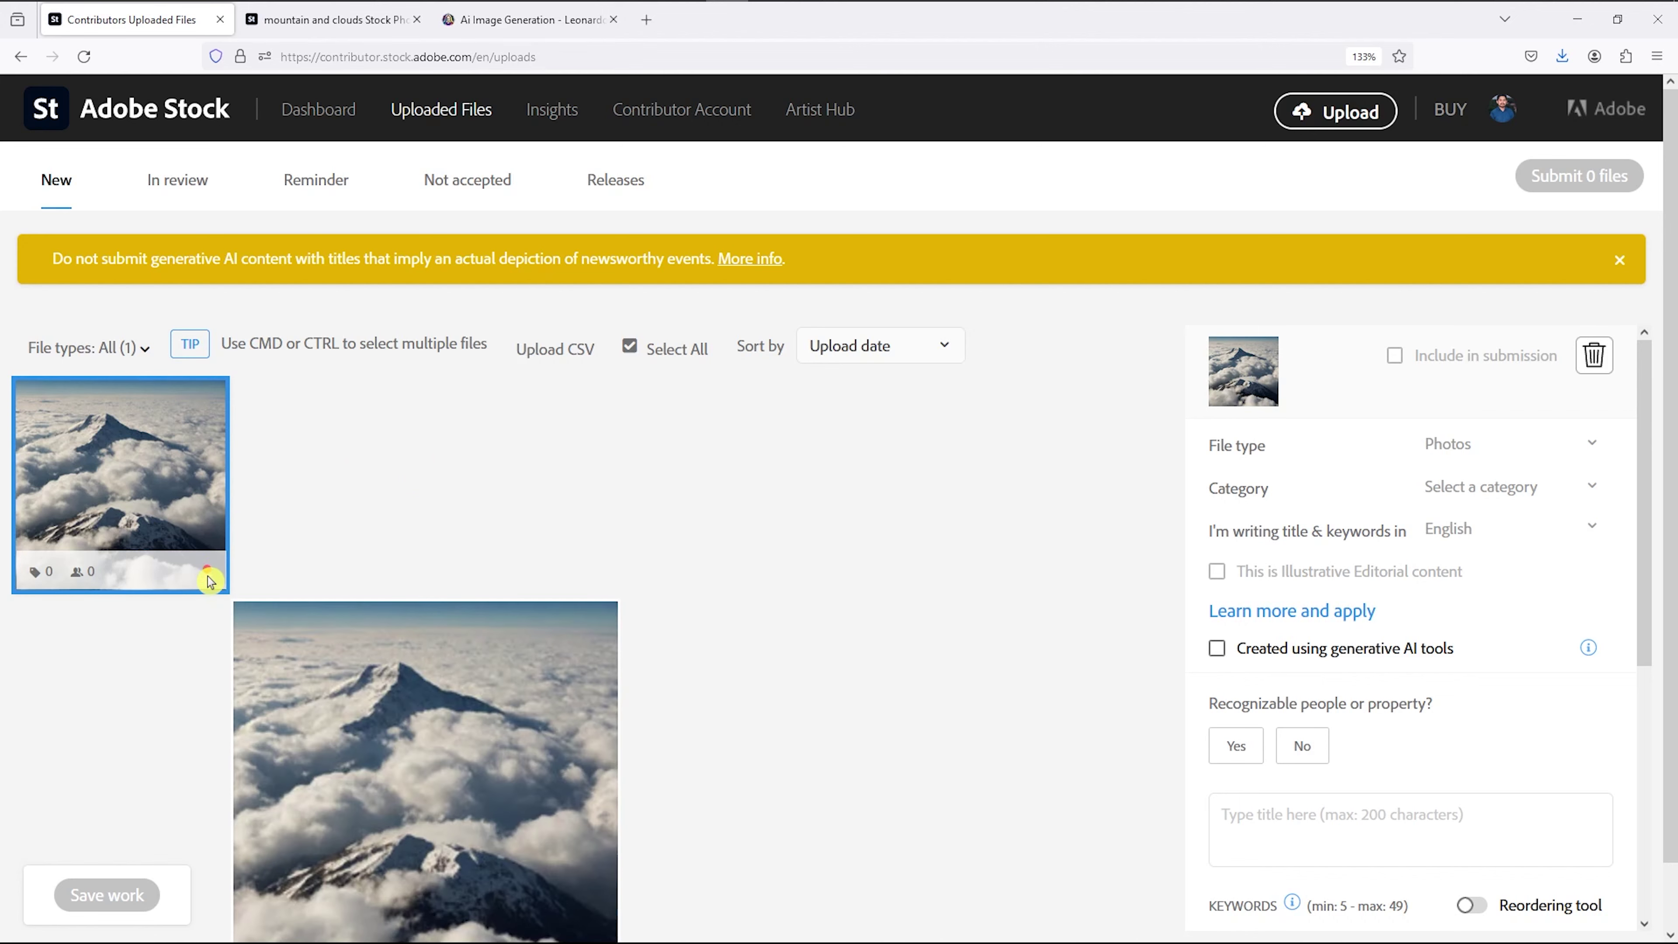